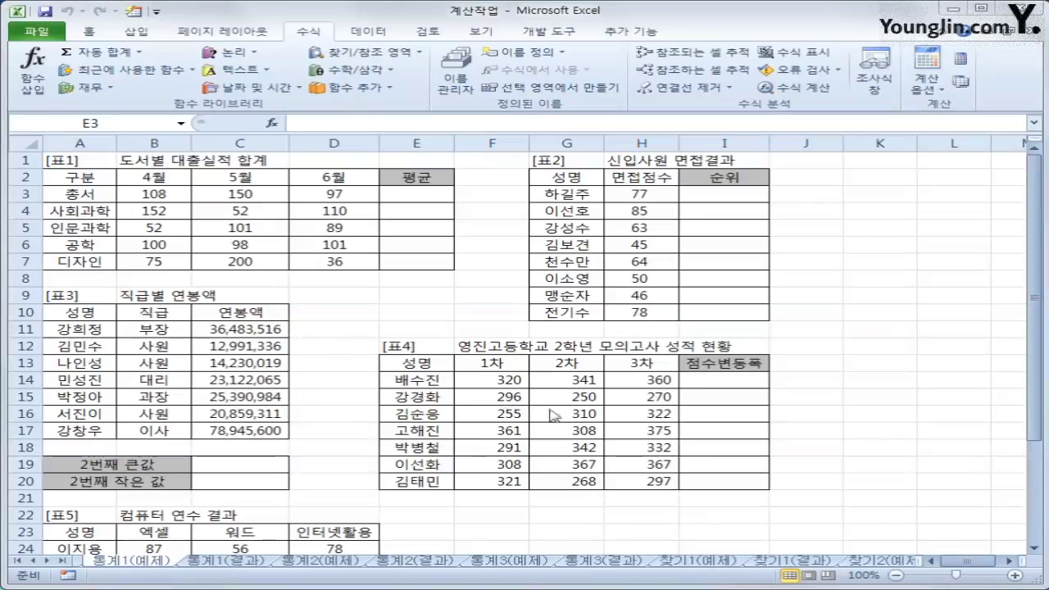
Calculate the April to June average in E3 with AVERAGE(B3:D3) and fill the formula down to E7.
click(421, 195)
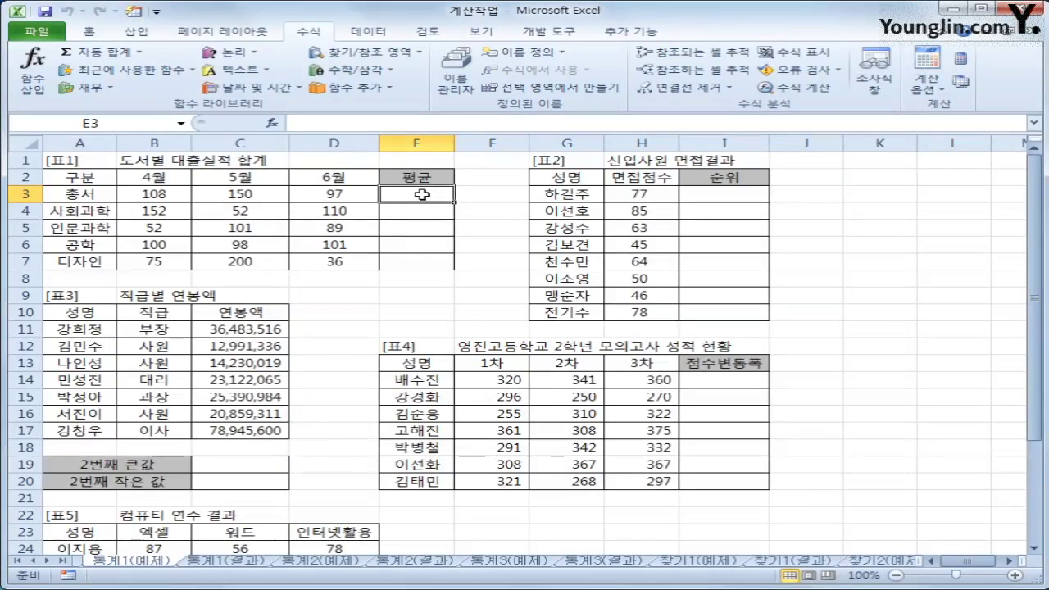
drag(161, 175, 157, 262)
drag(243, 177, 246, 271)
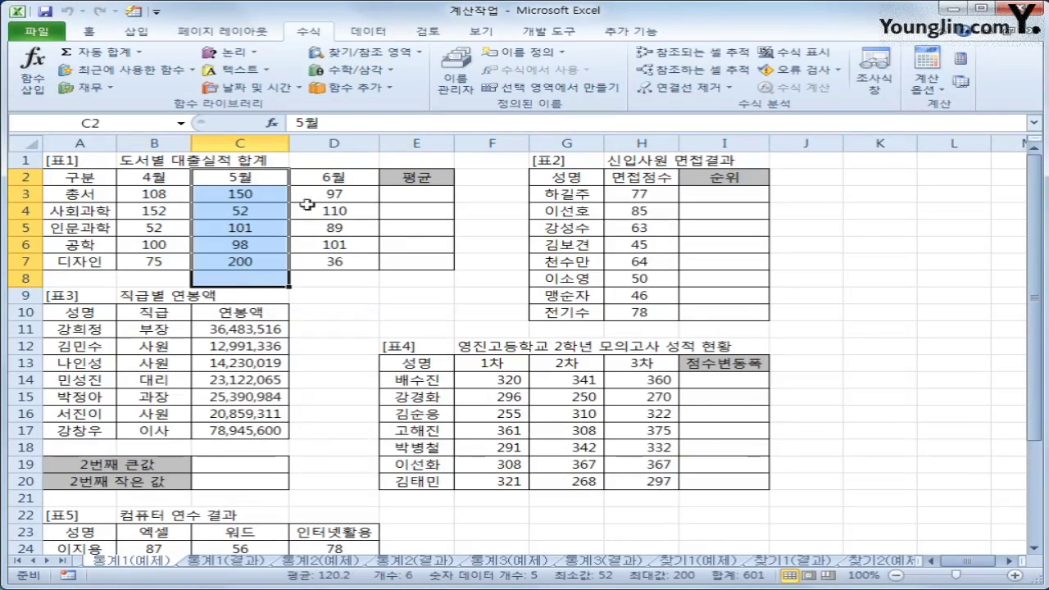
drag(324, 180, 337, 263)
click(406, 197)
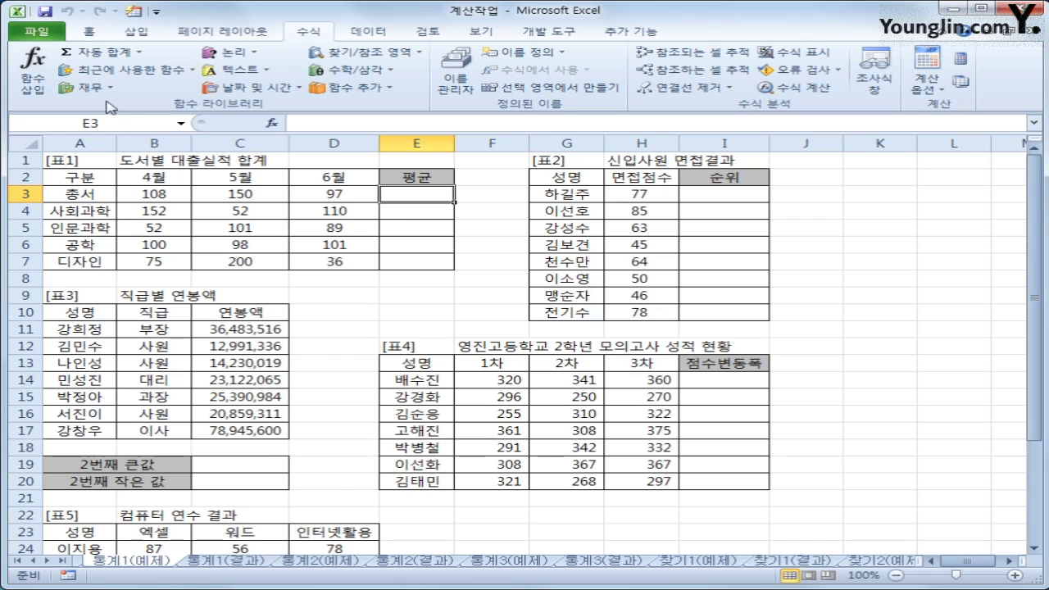
click(144, 52)
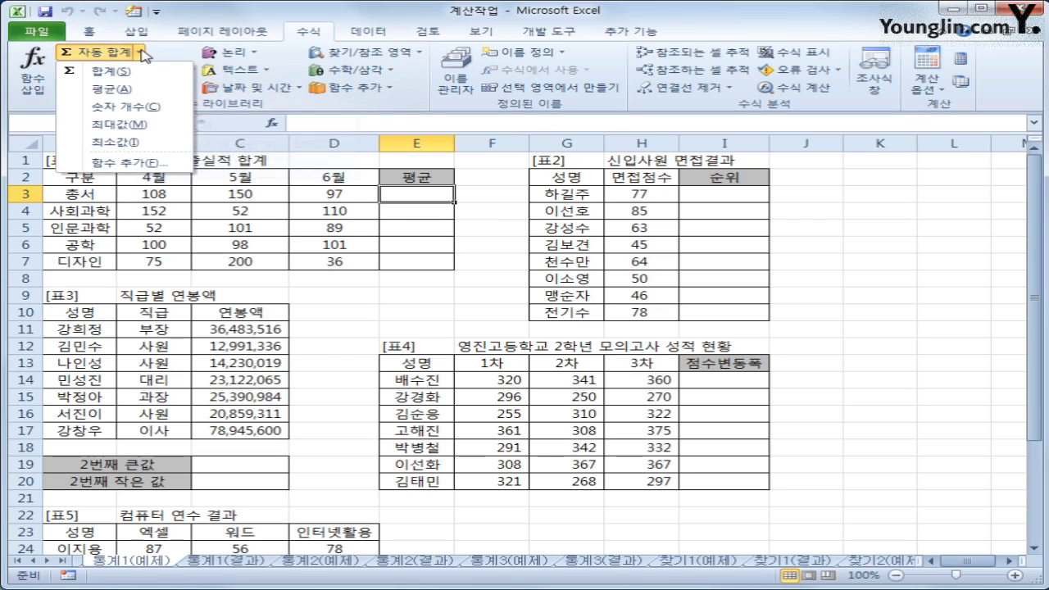
click(152, 97)
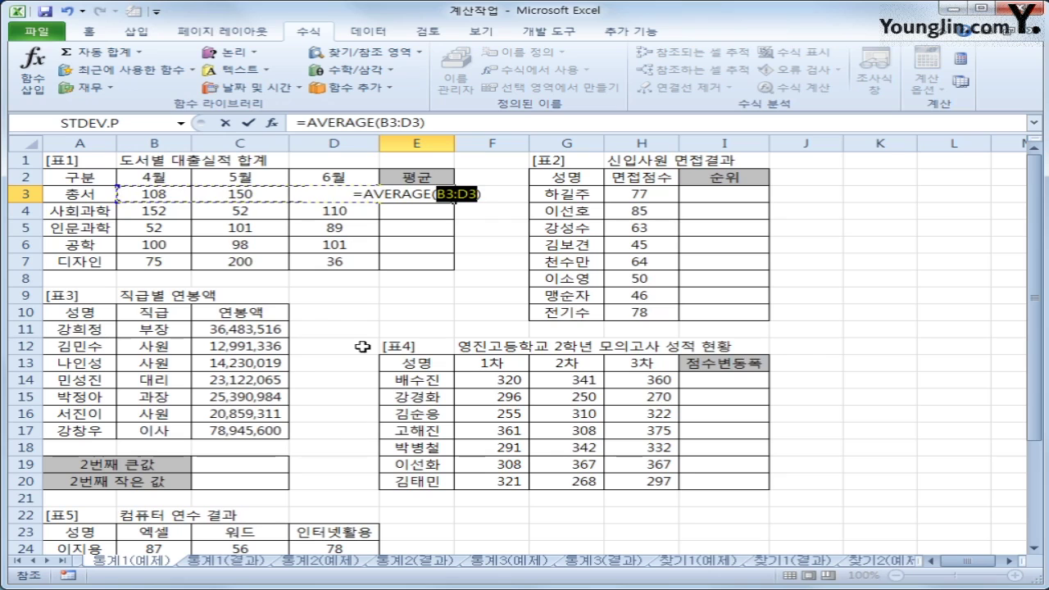
key(Return)
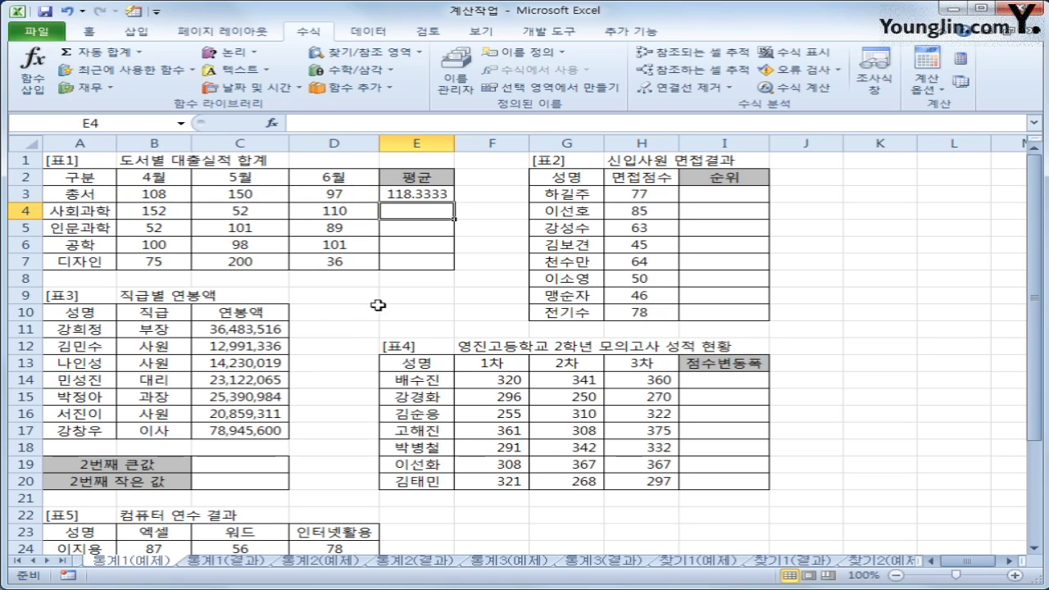
click(447, 195)
drag(454, 202, 443, 263)
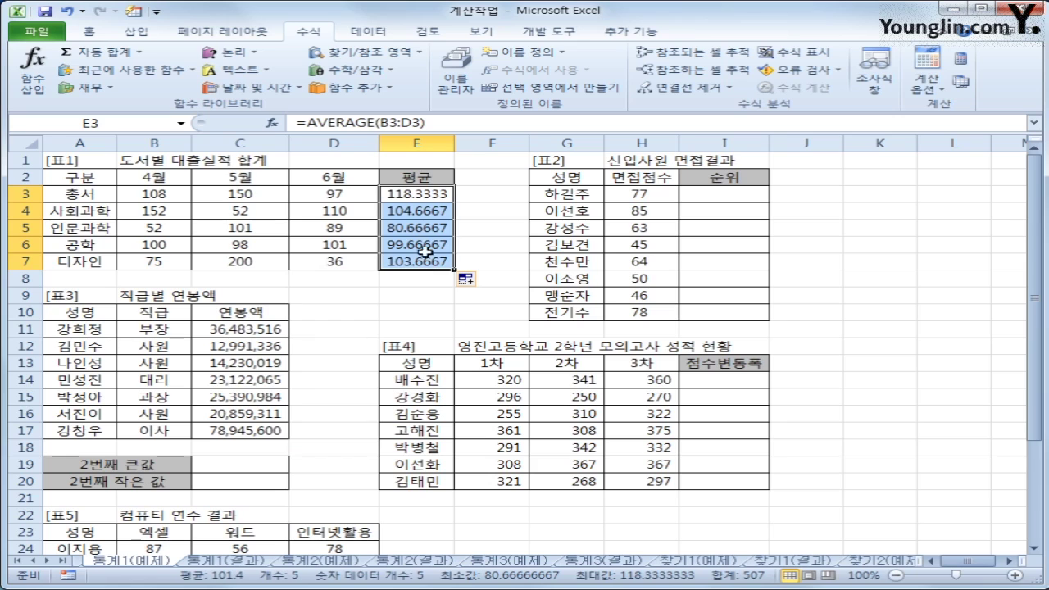
Wrap the E3 average in ROUND with 1 decimal place and copy the formula down to E7.
click(427, 195)
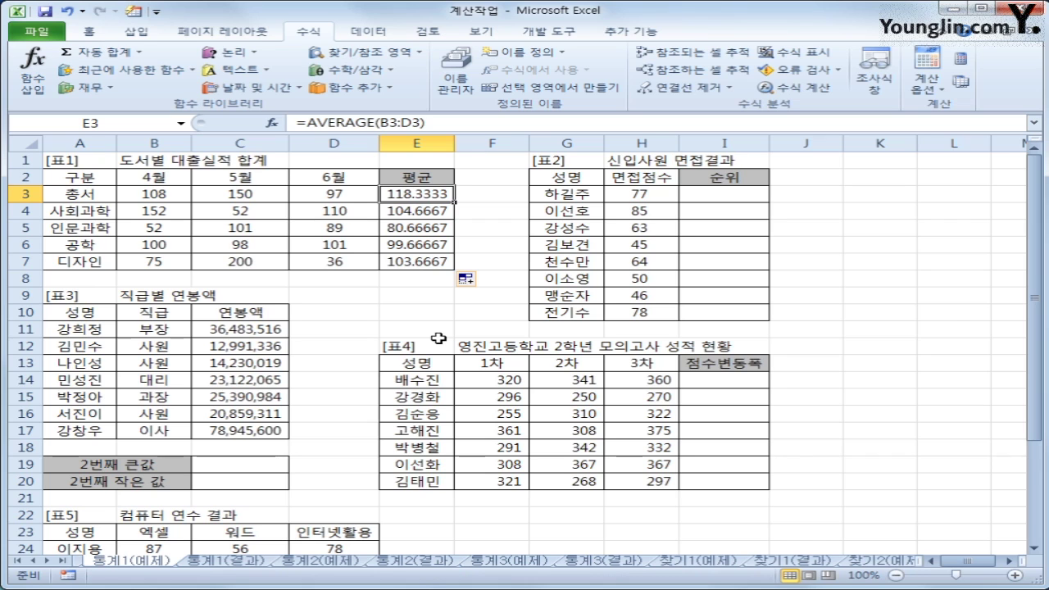
click(306, 122)
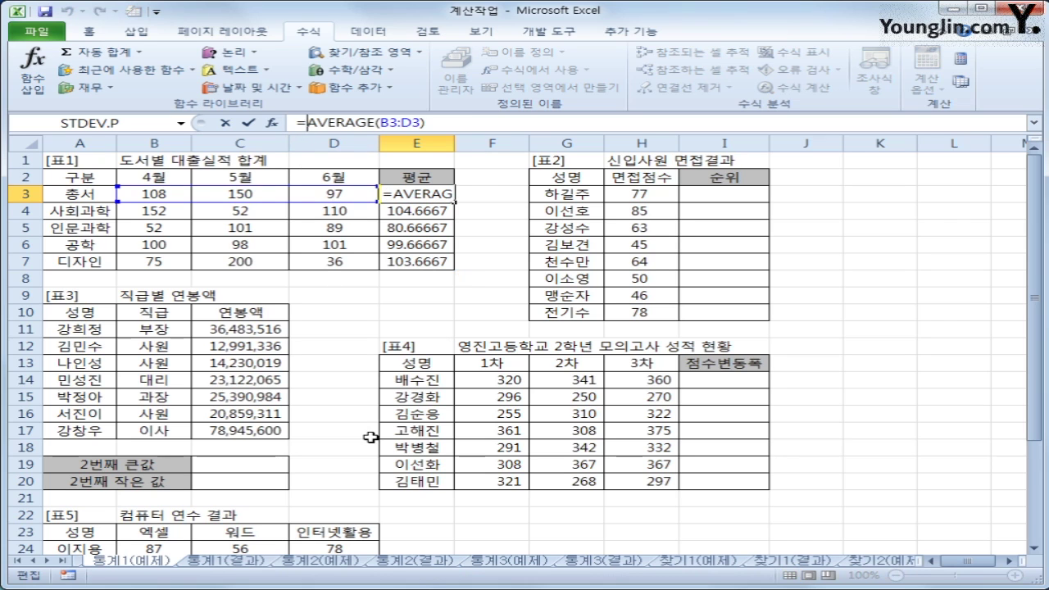
text(ㄱ)
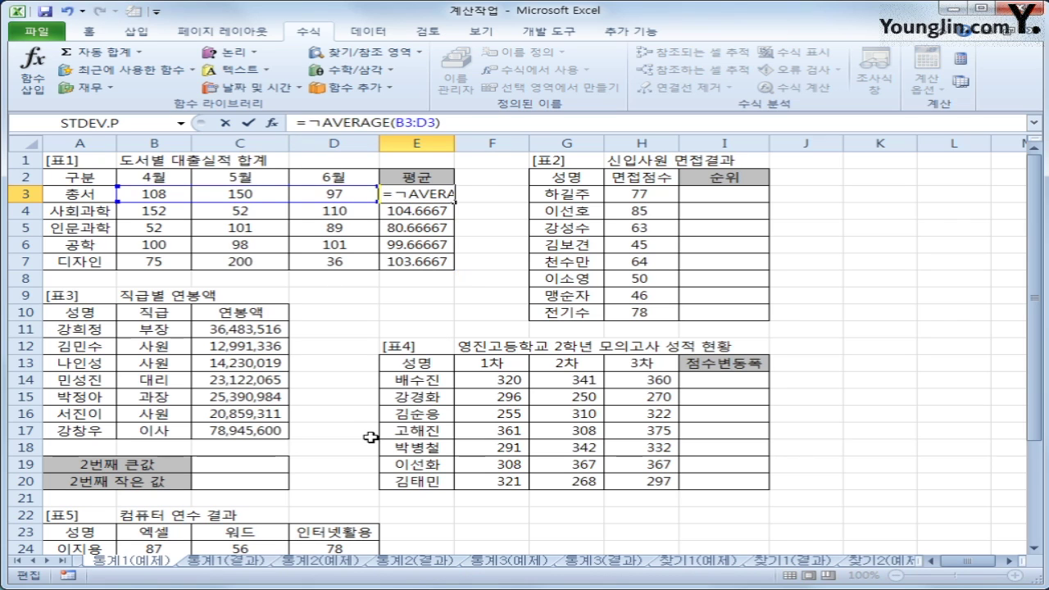
key(BackSpace)
text(r)
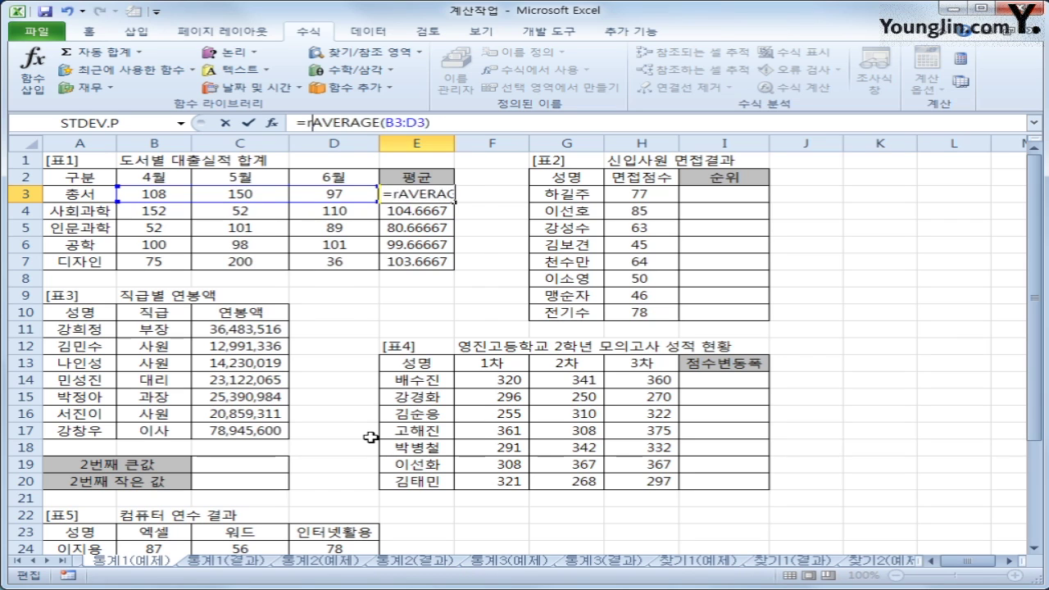
text(ound()
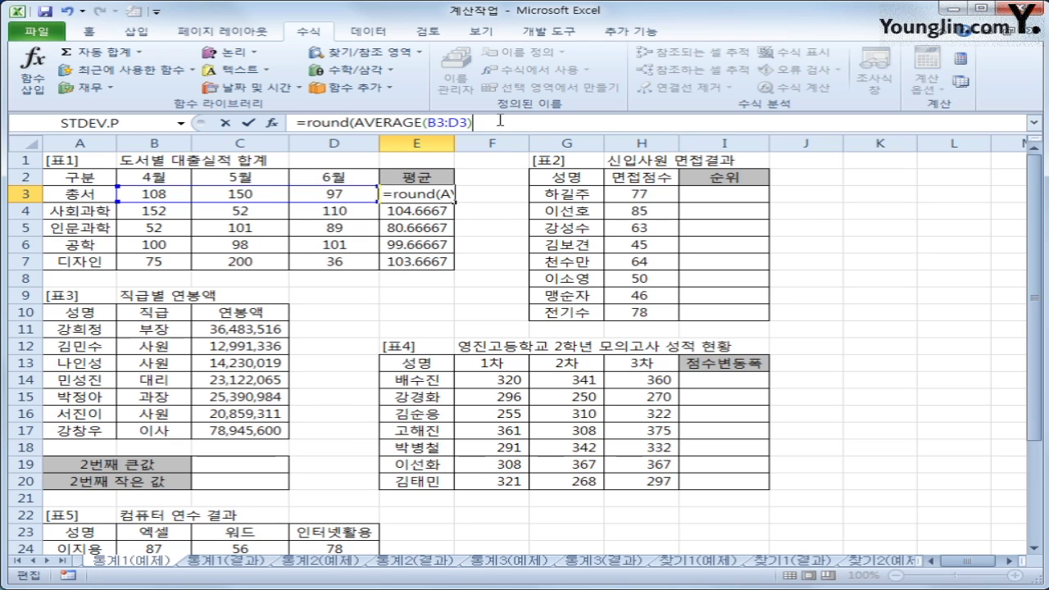
text(,)
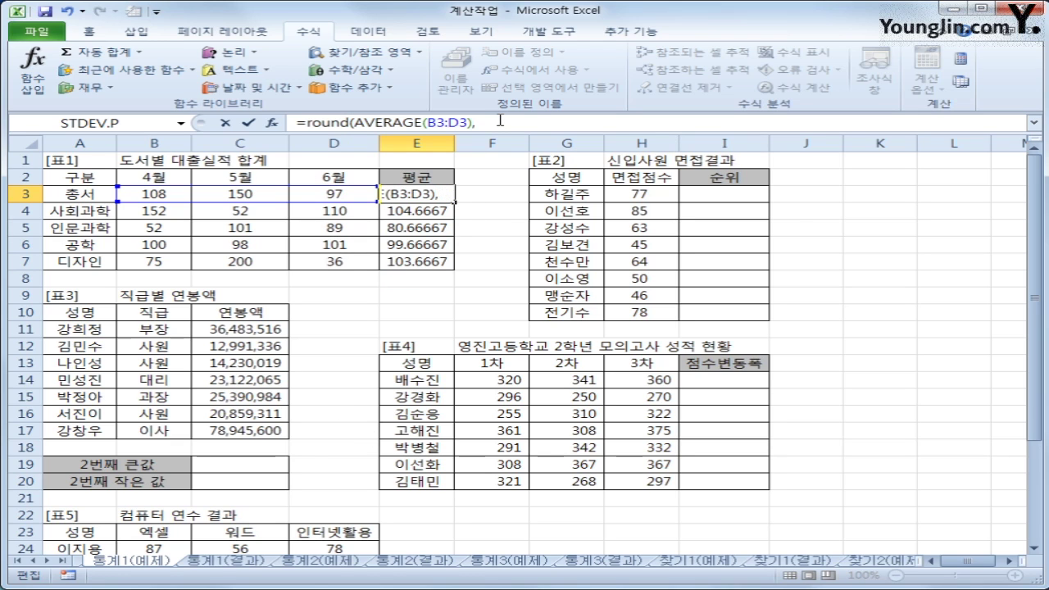
text(1))
key(Return)
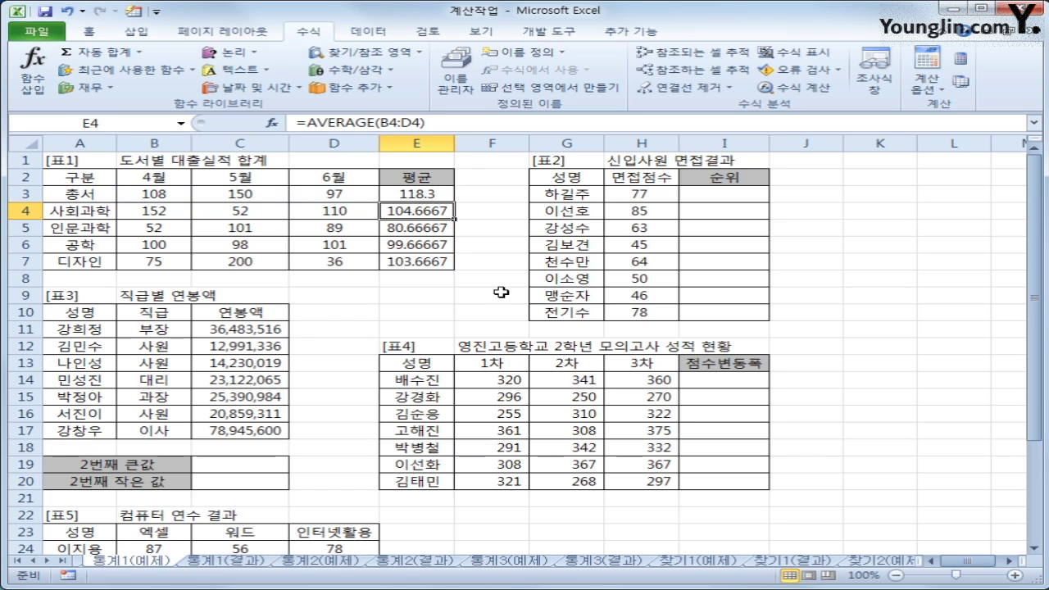
click(450, 197)
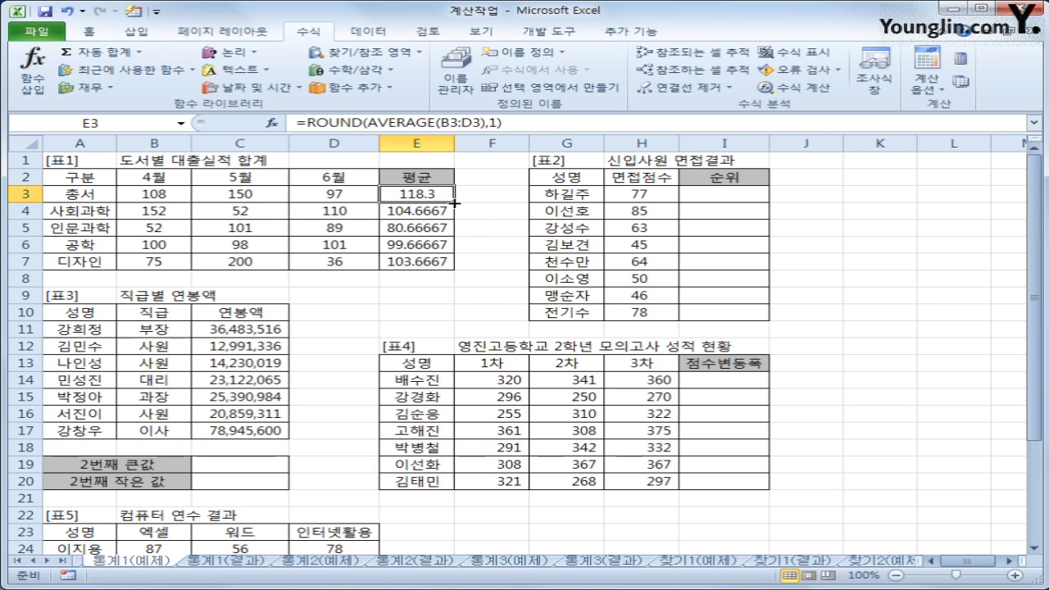
drag(454, 201, 443, 267)
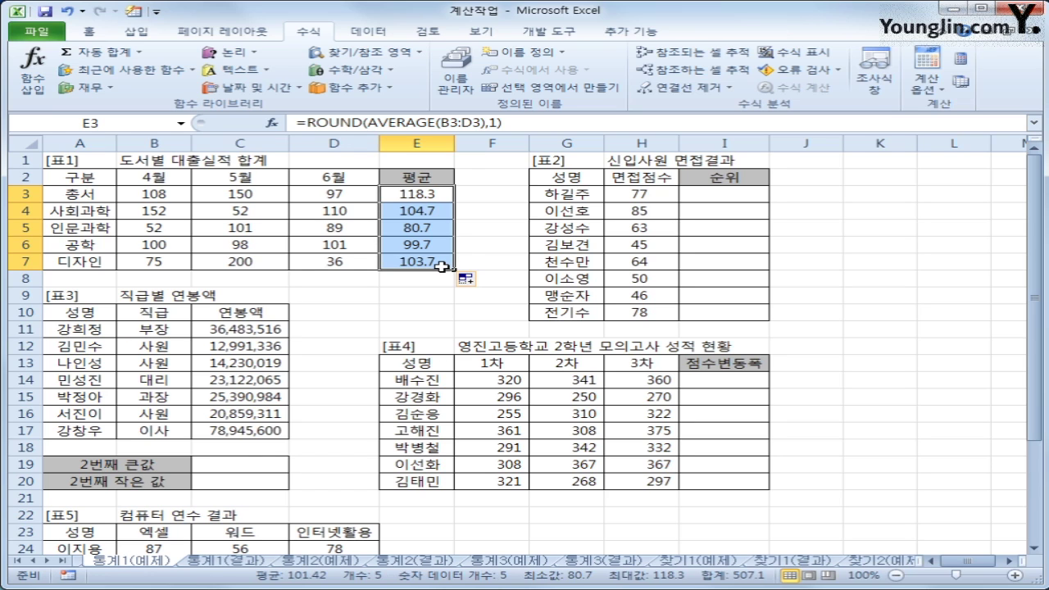
Insert the statistical function RANK.AVG in I3 of the interview results table, with H3 as its Number argument.
click(715, 197)
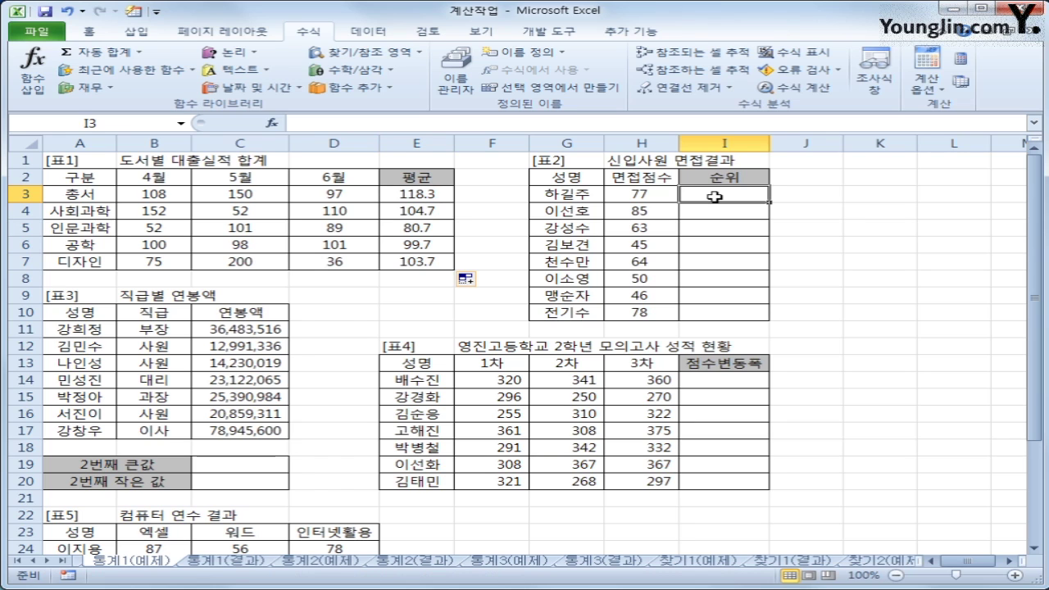
drag(654, 197, 643, 310)
click(718, 197)
click(350, 96)
mouse_move(364, 106)
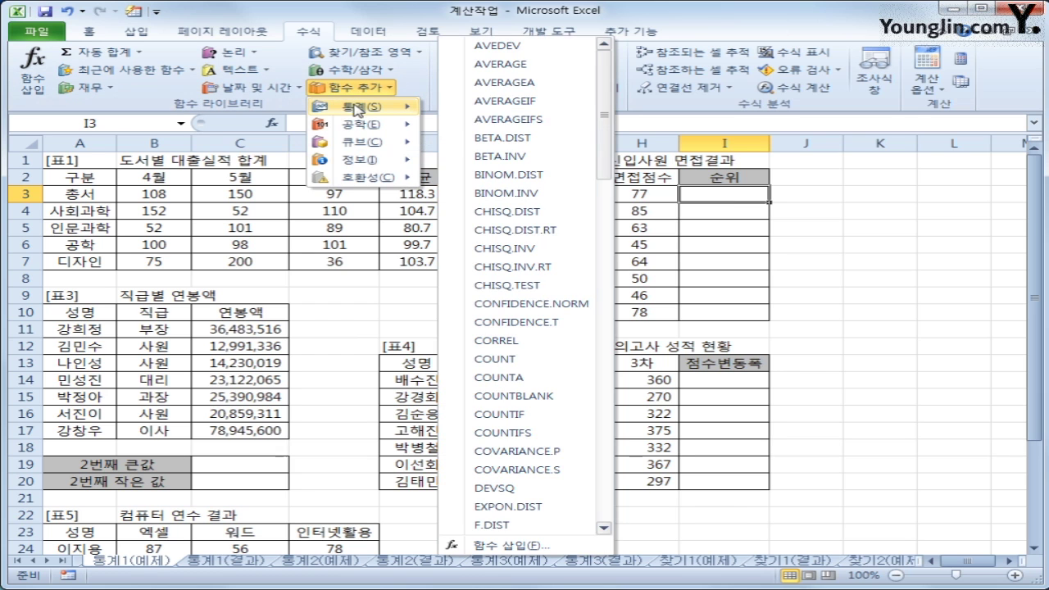
drag(603, 132, 594, 370)
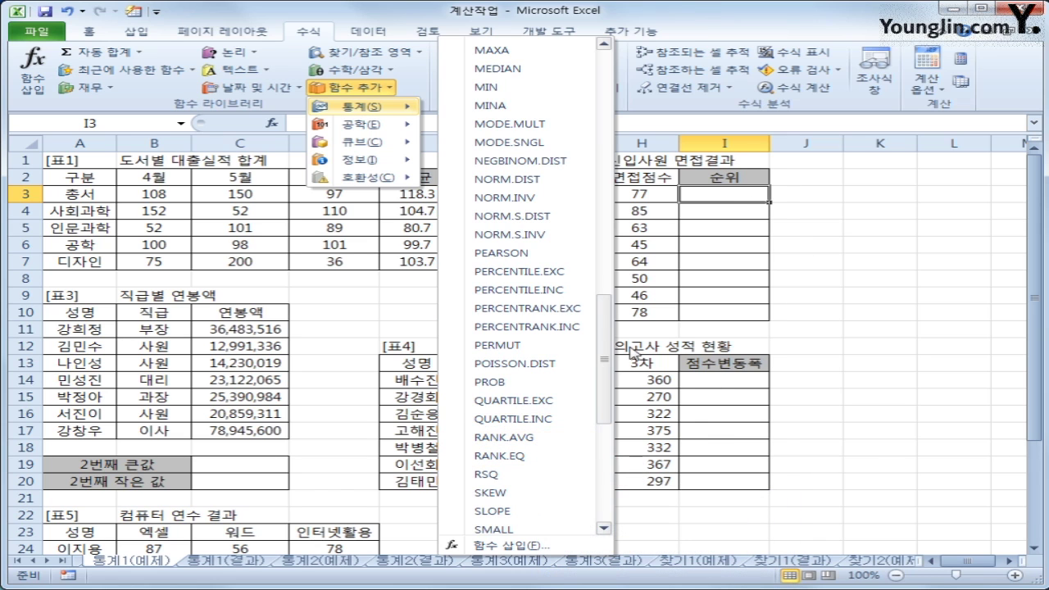
click(508, 443)
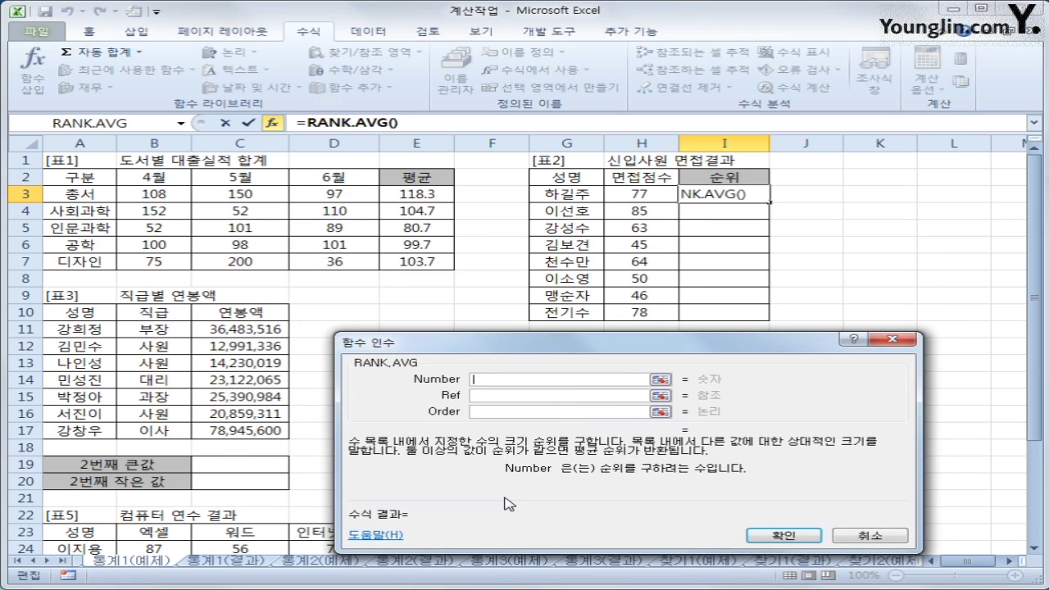
click(644, 199)
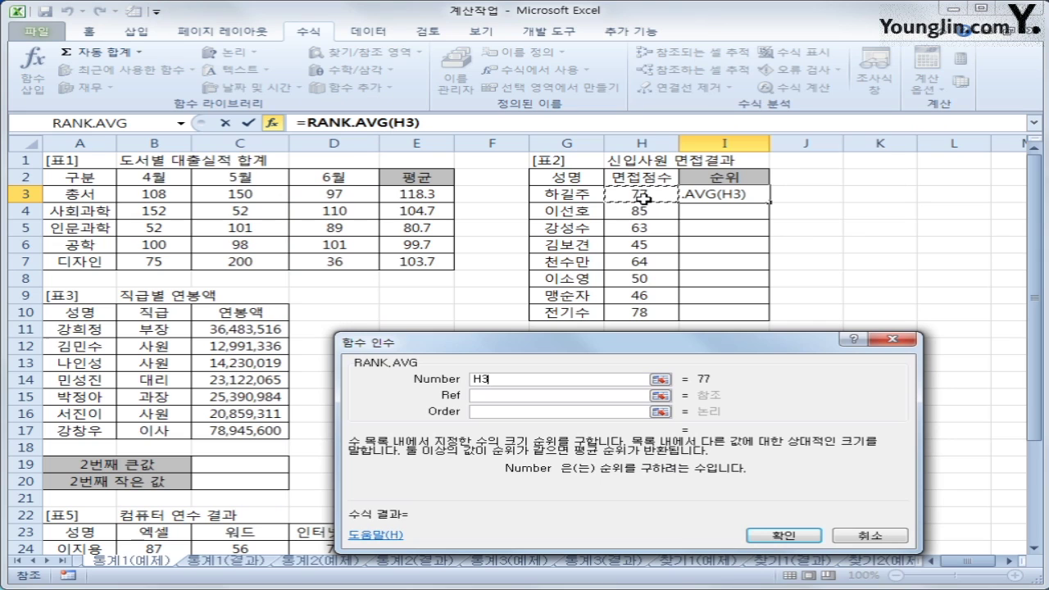
Set the Ref argument to the interview scores H3:H10 and try to make the whole range absolute.
click(531, 393)
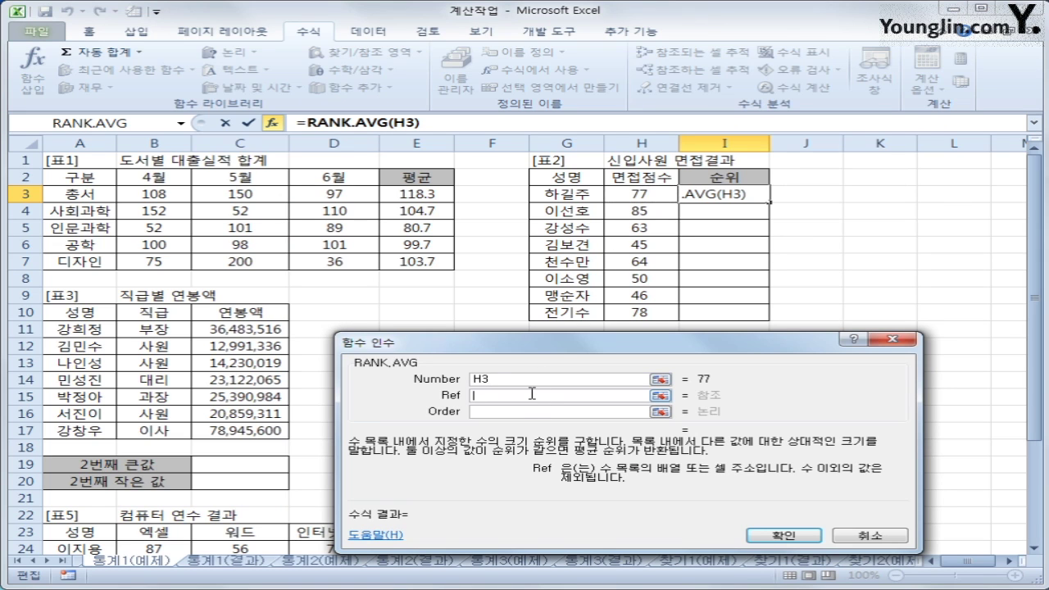
drag(645, 195, 636, 310)
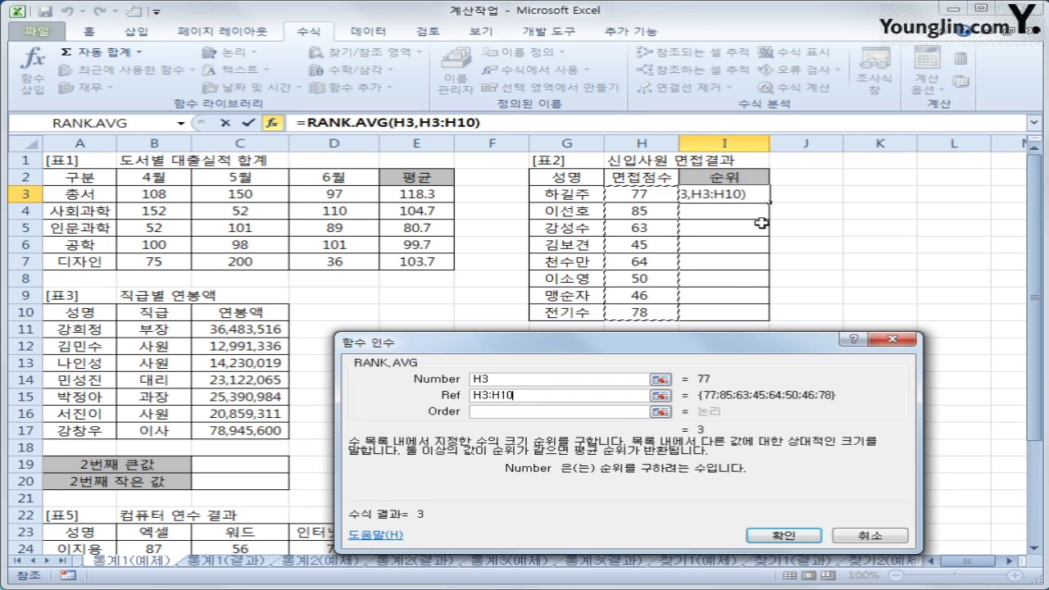
click(500, 381)
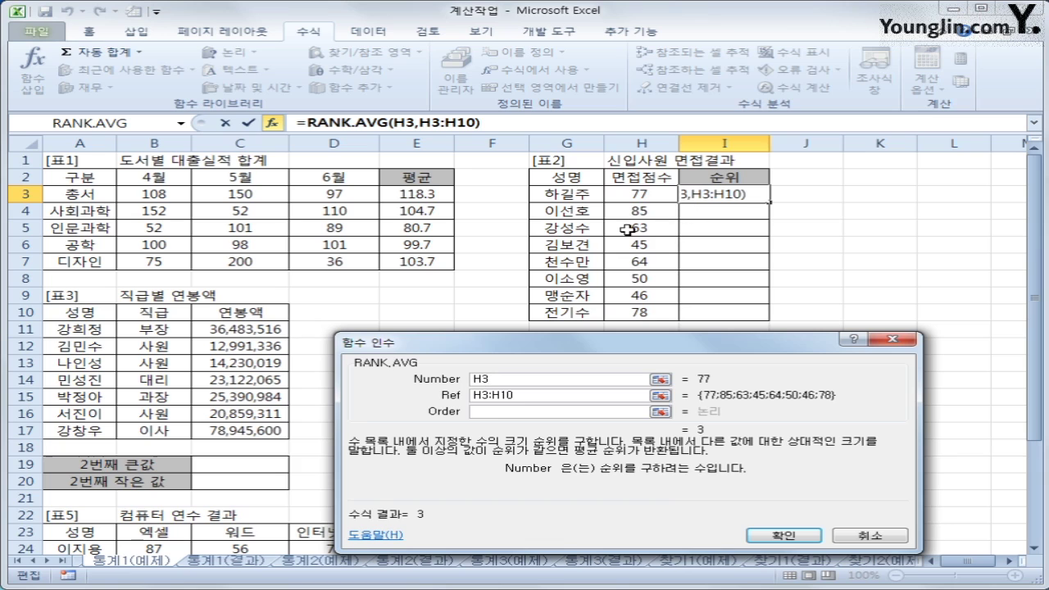
drag(515, 397, 473, 400)
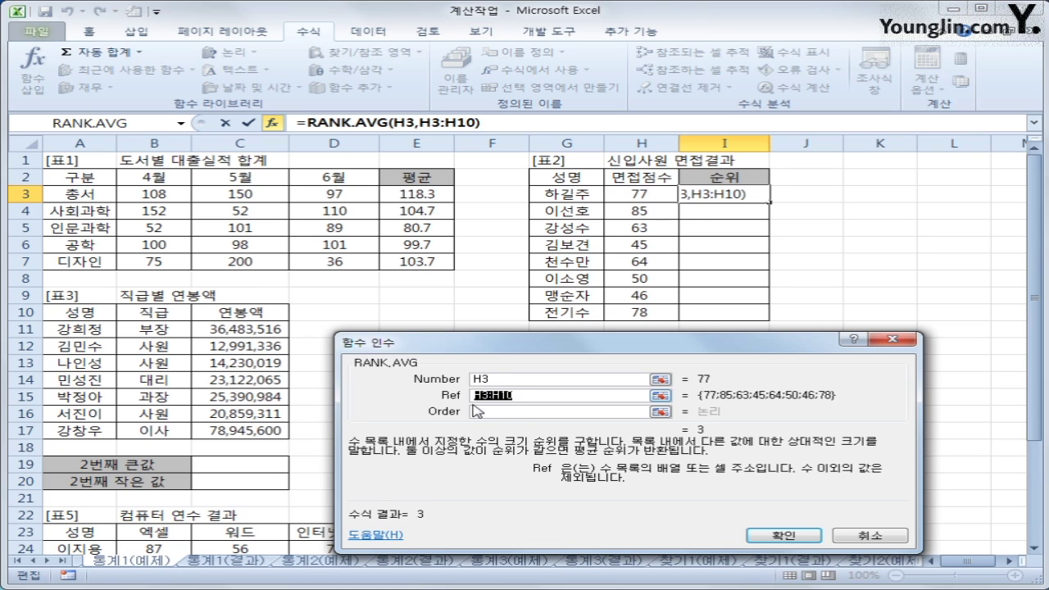
click(520, 396)
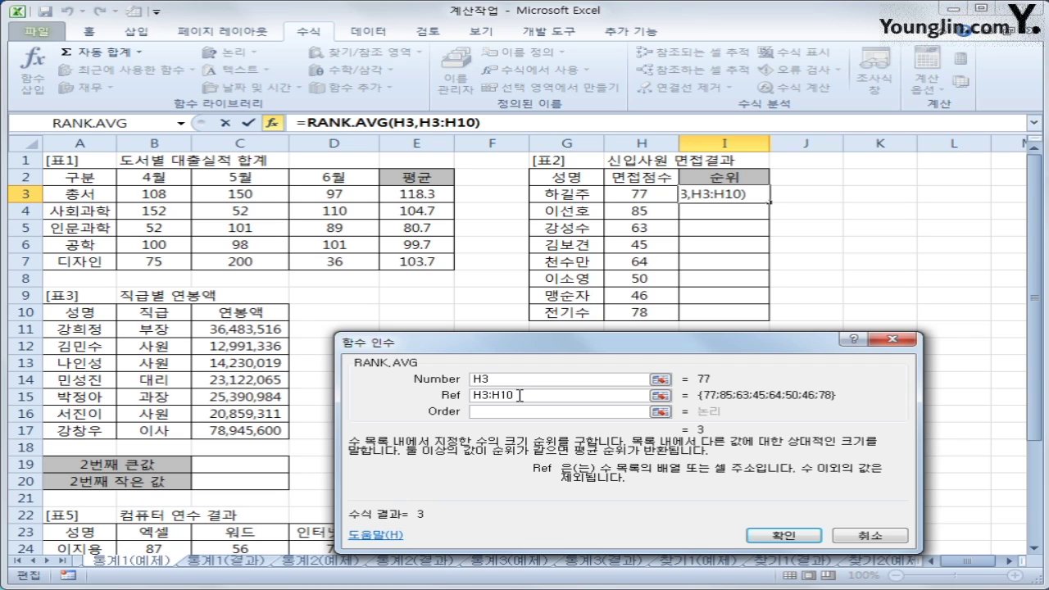
key(F4)
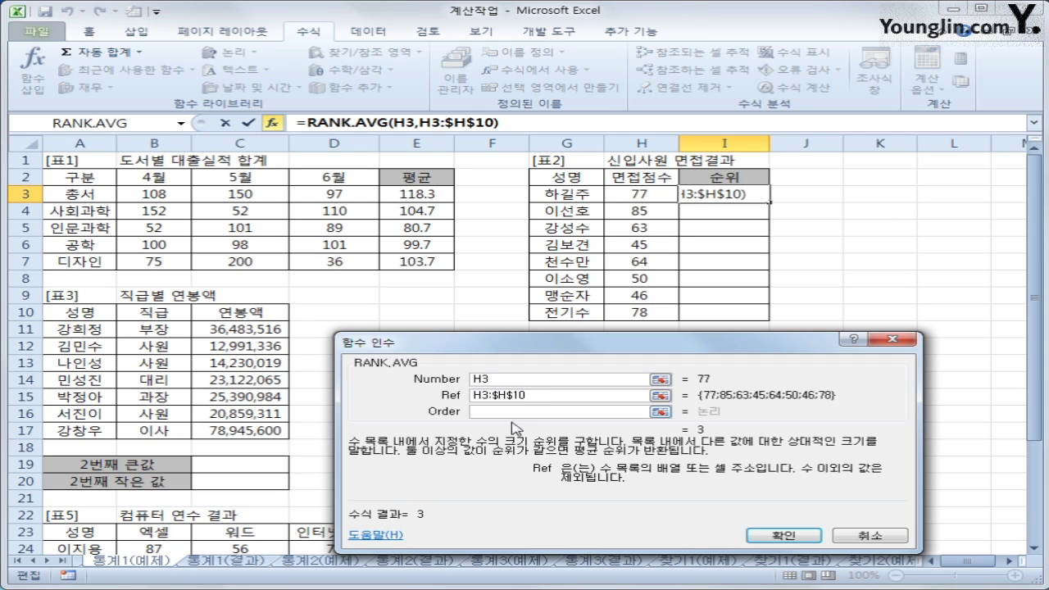
Clear the Ref argument and enter the score range as the absolute reference $H$3:$H$10.
click(515, 379)
key(Tab)
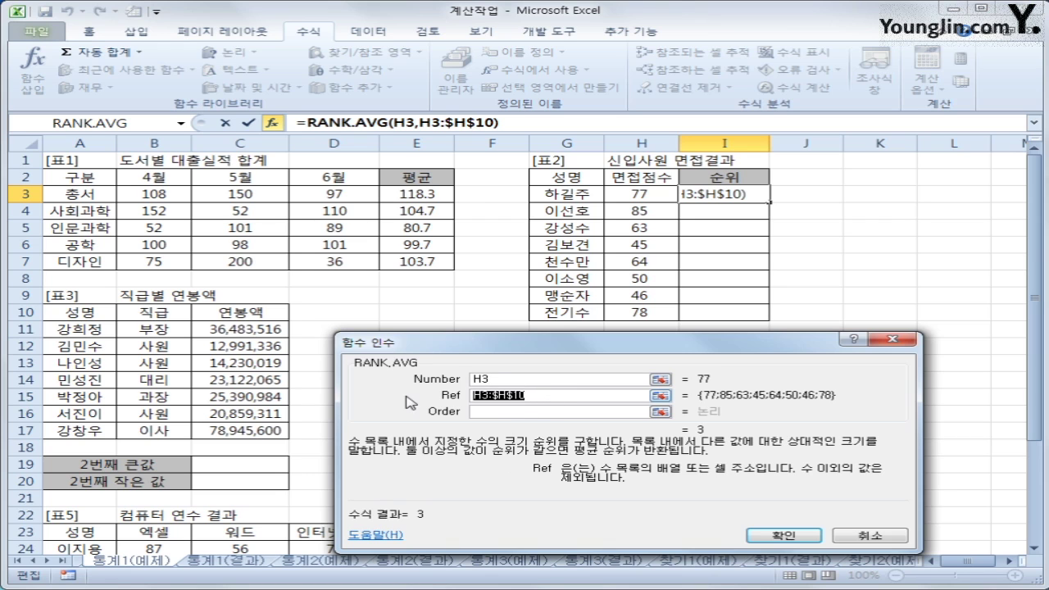
key(BackSpace)
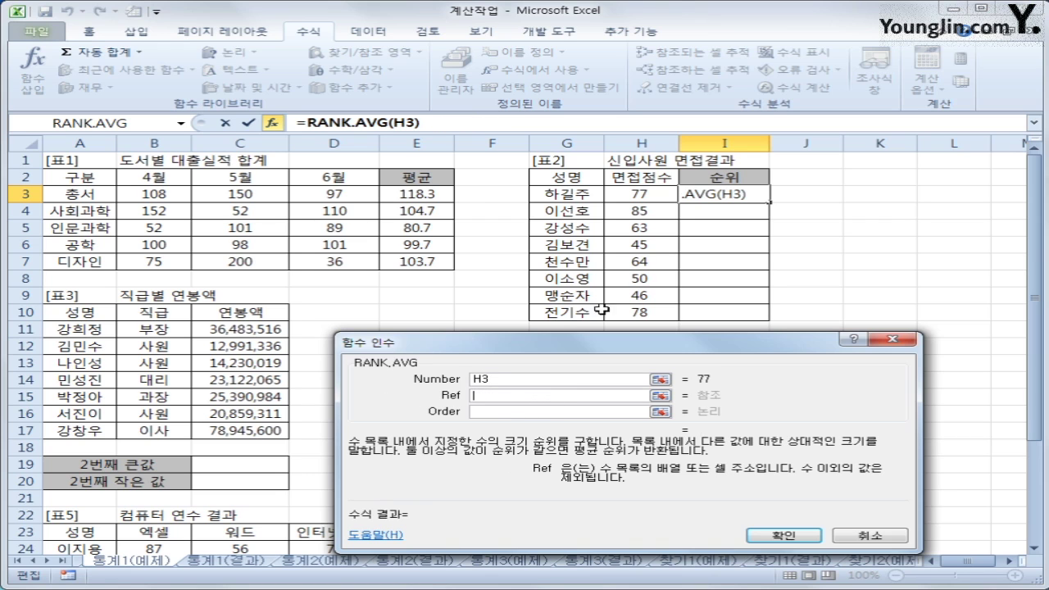
drag(633, 197, 633, 311)
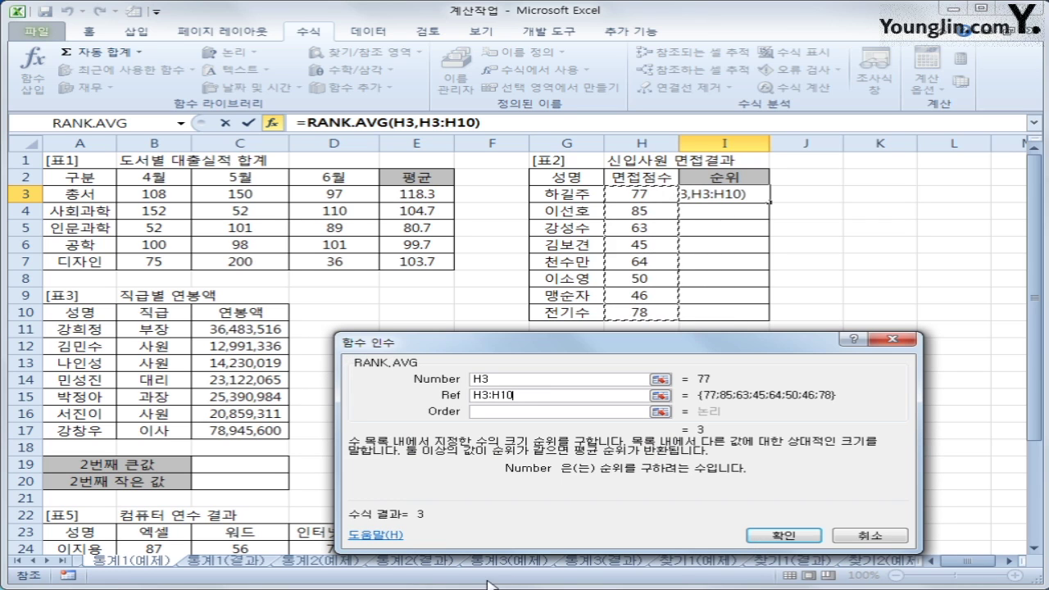
key(F4)
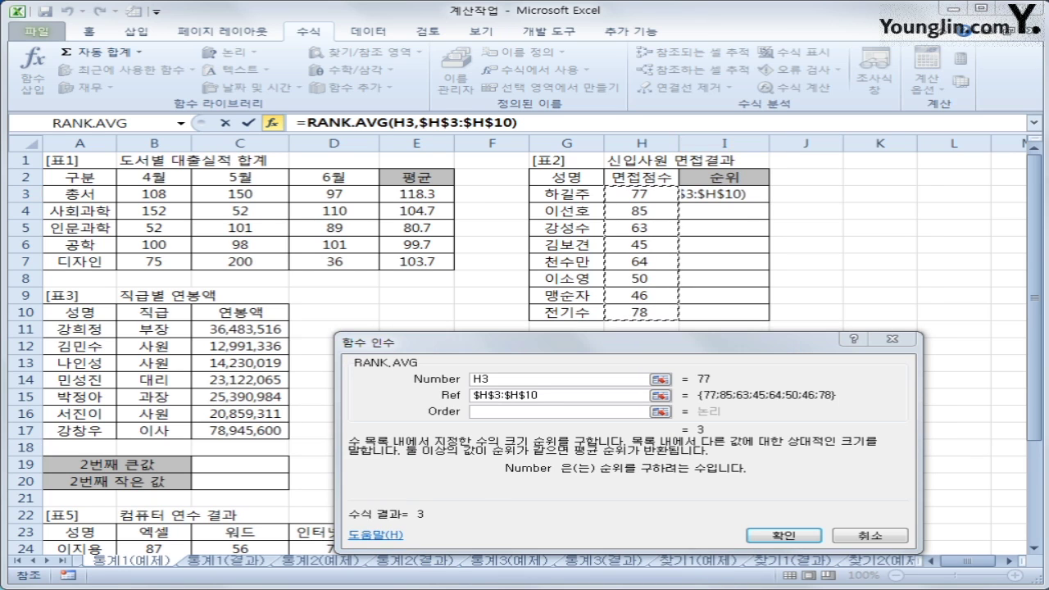
mouse_move(492, 390)
mouse_down()
mouse_move(502, 401)
mouse_move(481, 410)
mouse_up()
drag(534, 387, 526, 403)
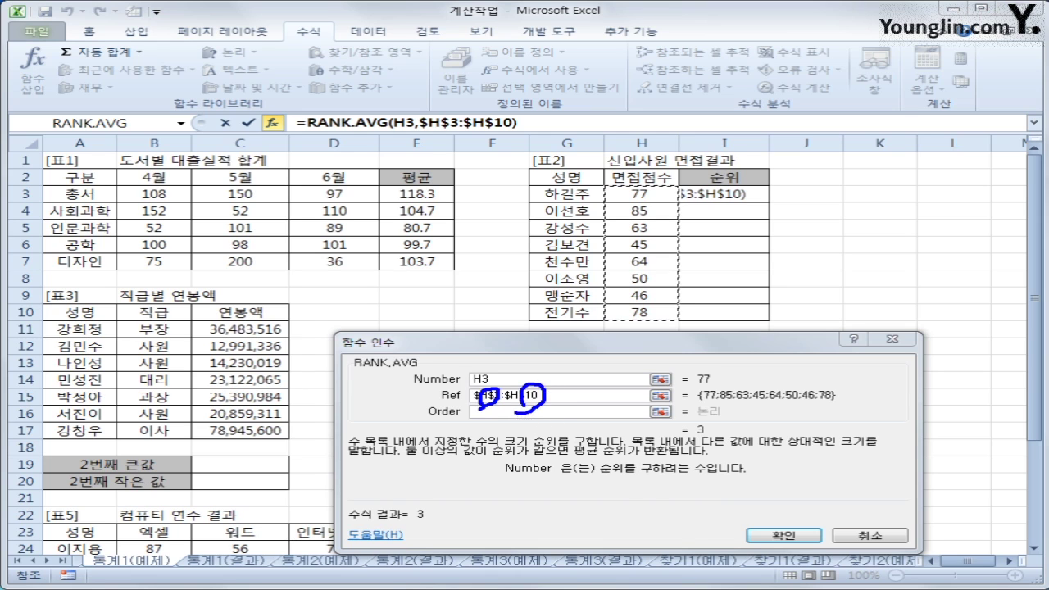
key(Escape)
Clear the Ref argument and reselect the interview scores H3:H10 as its range.
click(565, 397)
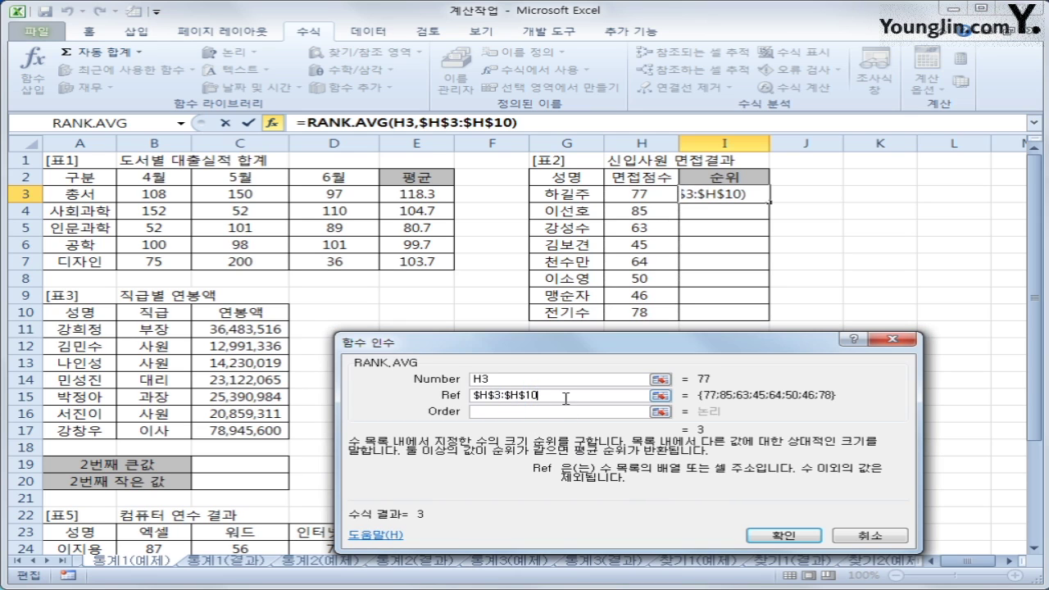
drag(566, 397, 442, 397)
key(BackSpace)
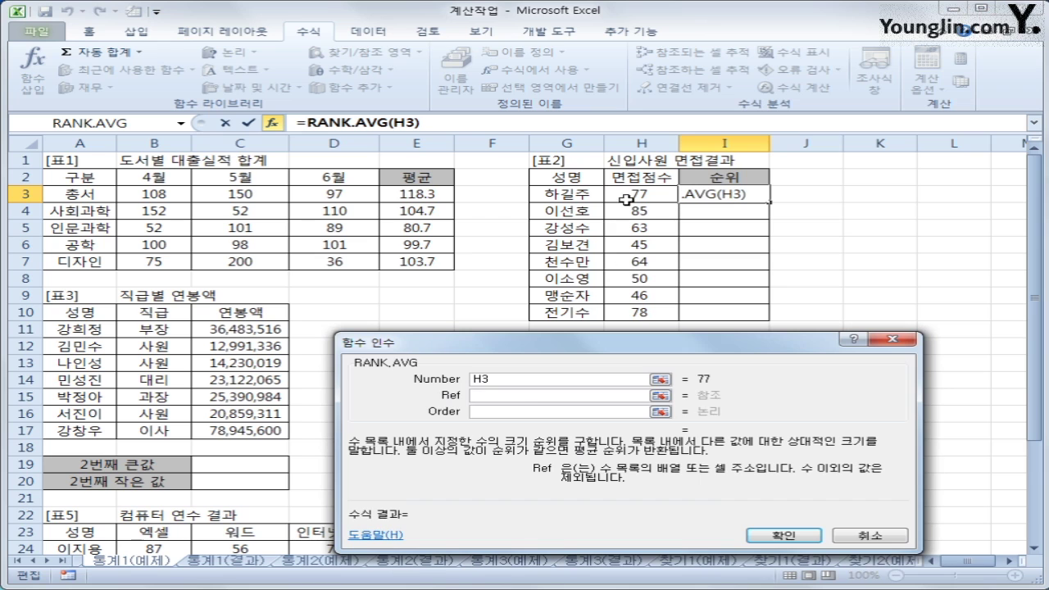
drag(626, 199, 628, 312)
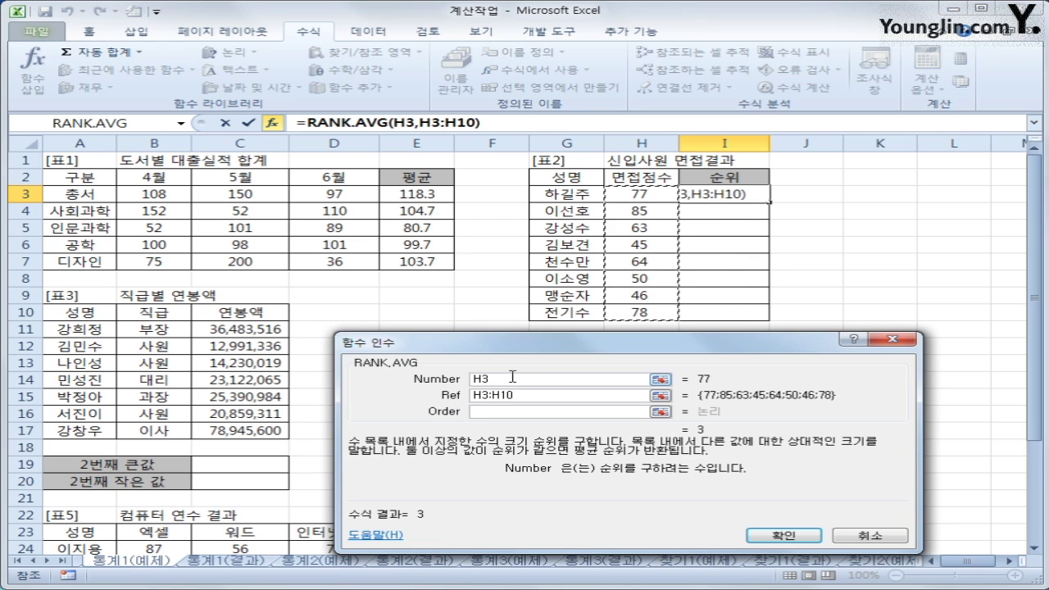
Make the two ends of the Ref range absolute one at a time, producing $H$3:$H$10.
click(489, 412)
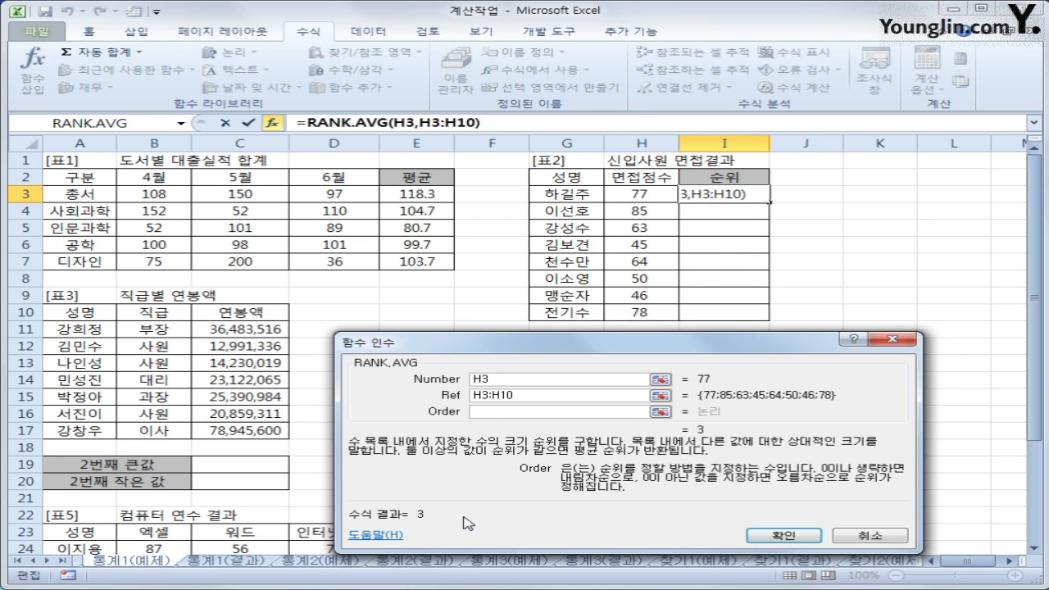
click(541, 397)
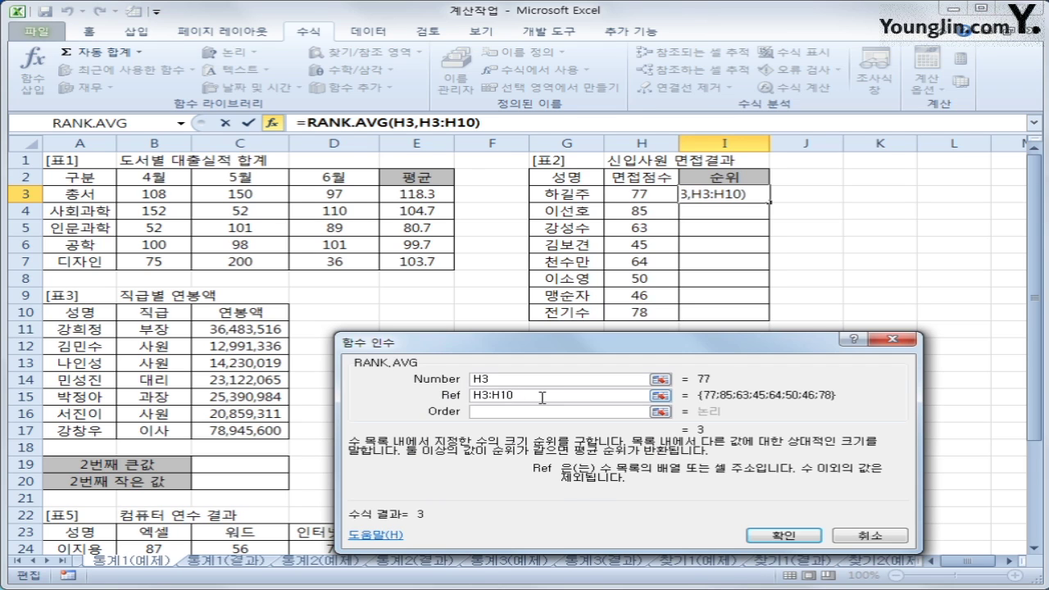
key(F4)
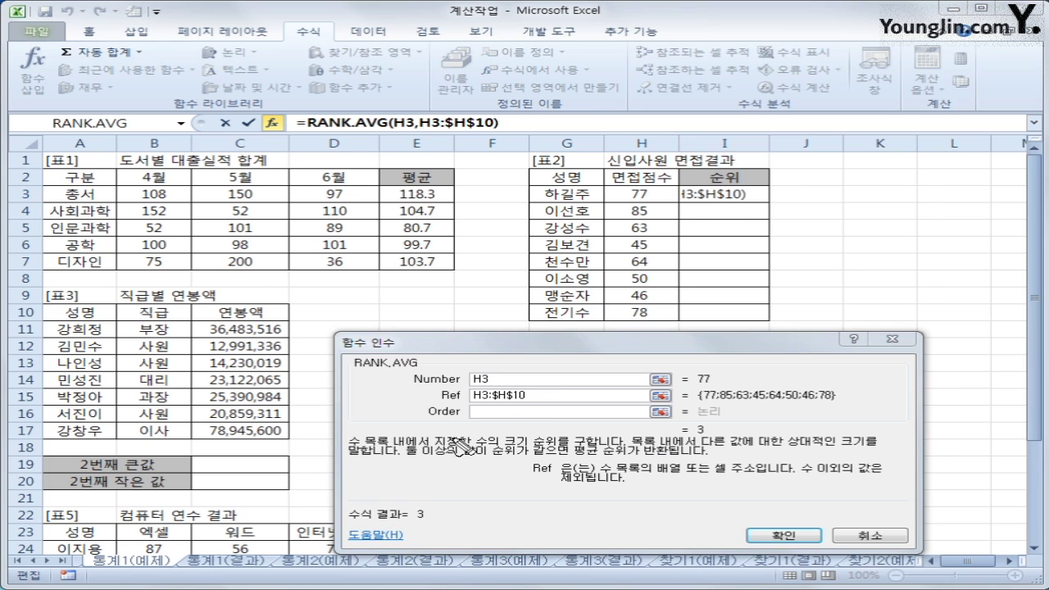
mouse_move(531, 401)
mouse_down()
mouse_move(495, 410)
mouse_move(529, 392)
mouse_move(531, 401)
mouse_up()
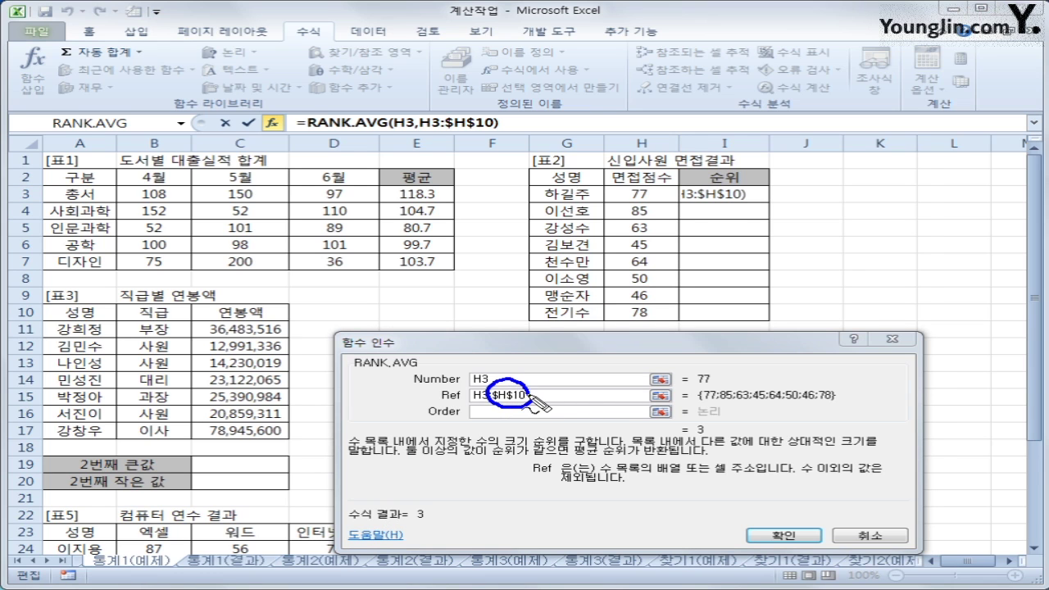
key(Escape)
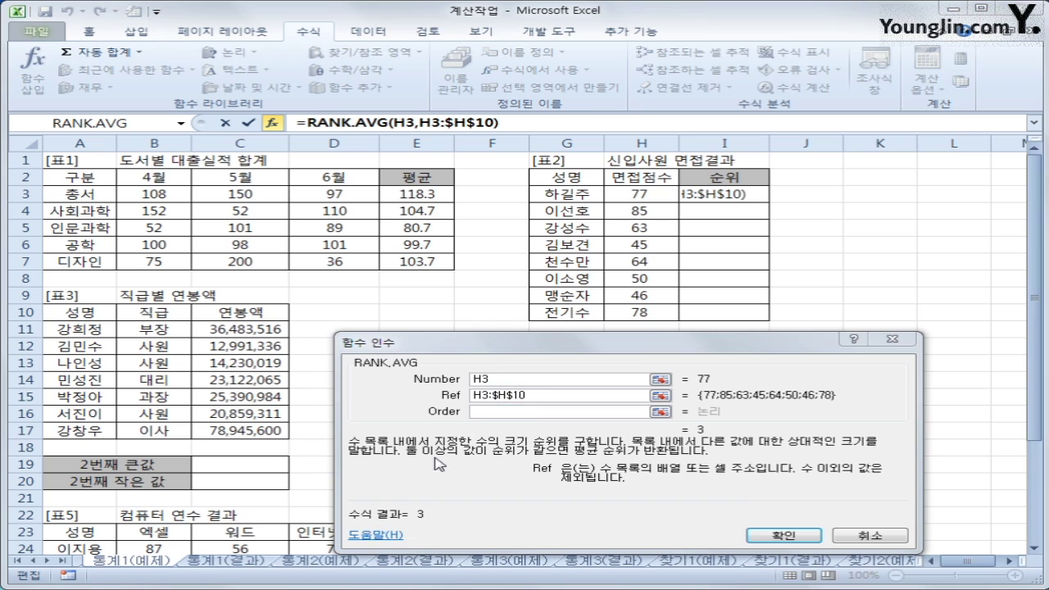
key(F4)
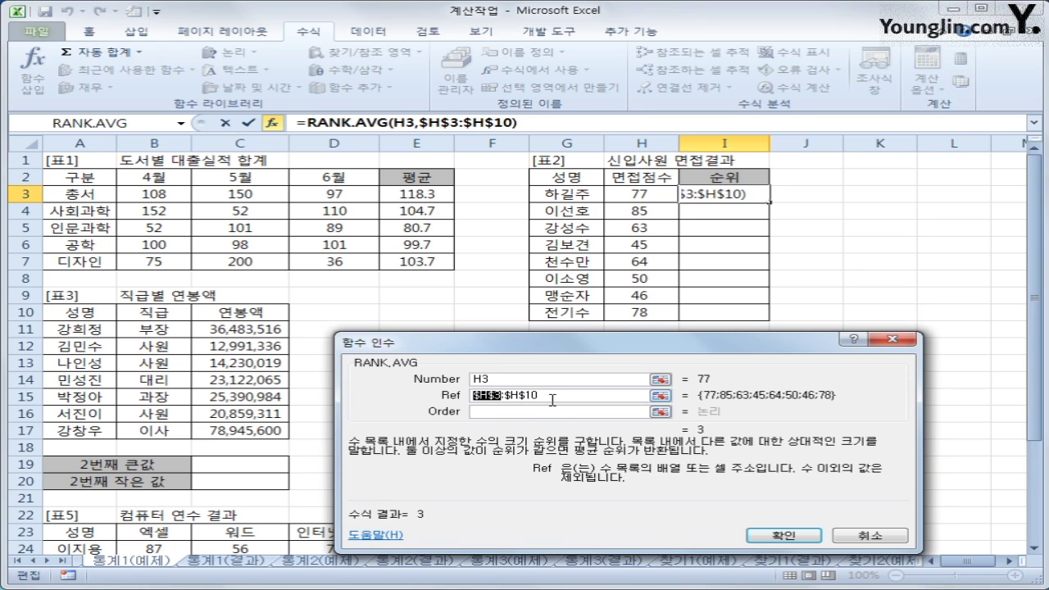
Replace the Ref argument with the freshly selected score range H3:H10, made absolute as $H$3:$H$10.
drag(553, 397, 441, 395)
key(Delete)
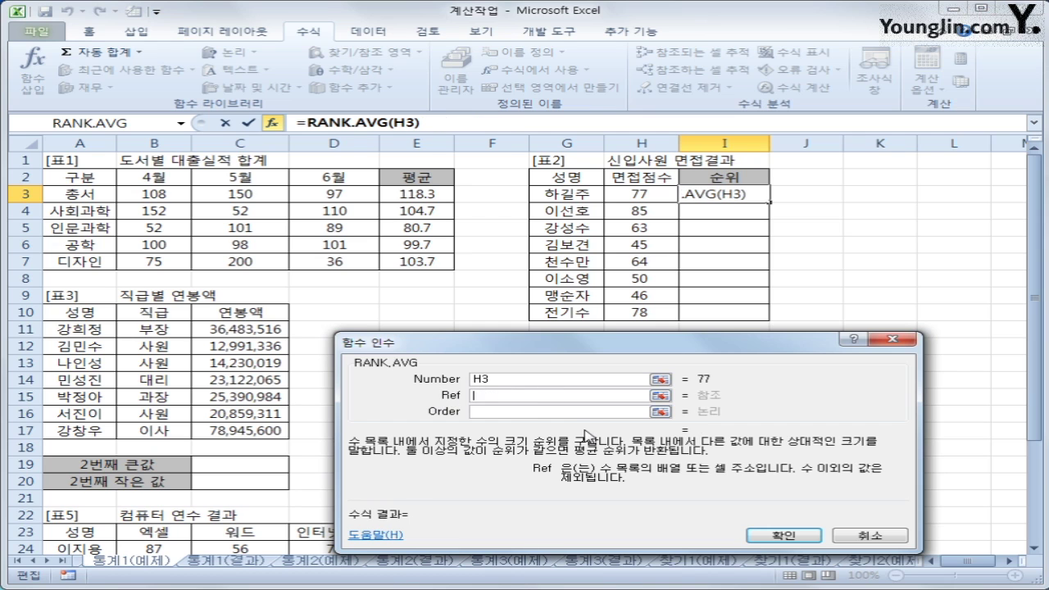
drag(642, 191, 633, 311)
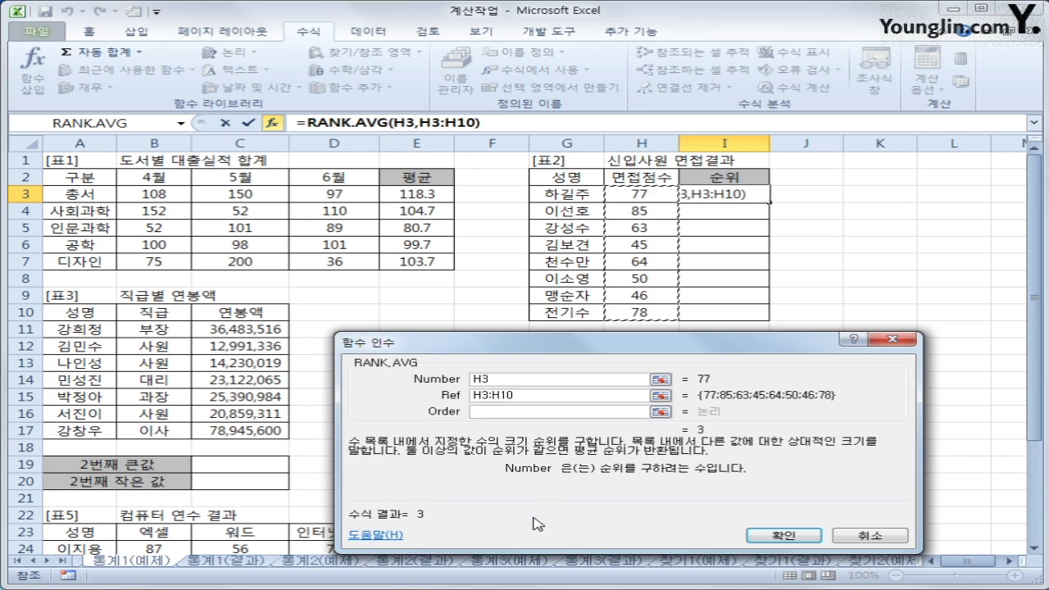
key(F4)
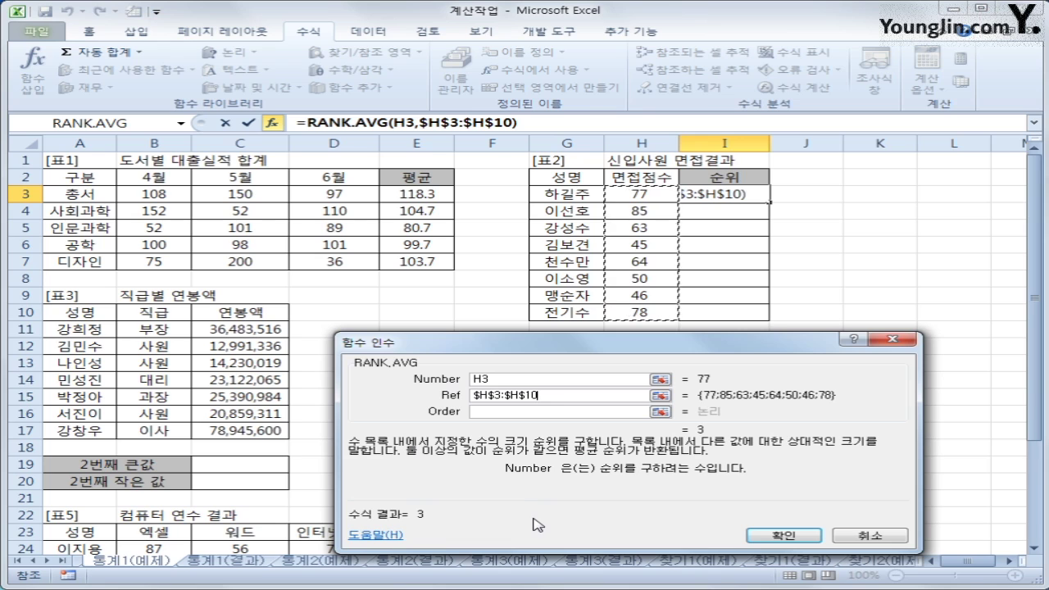
Leave the Order argument empty, confirm the RANK.AVG function and copy it from I3 down to I10.
click(496, 411)
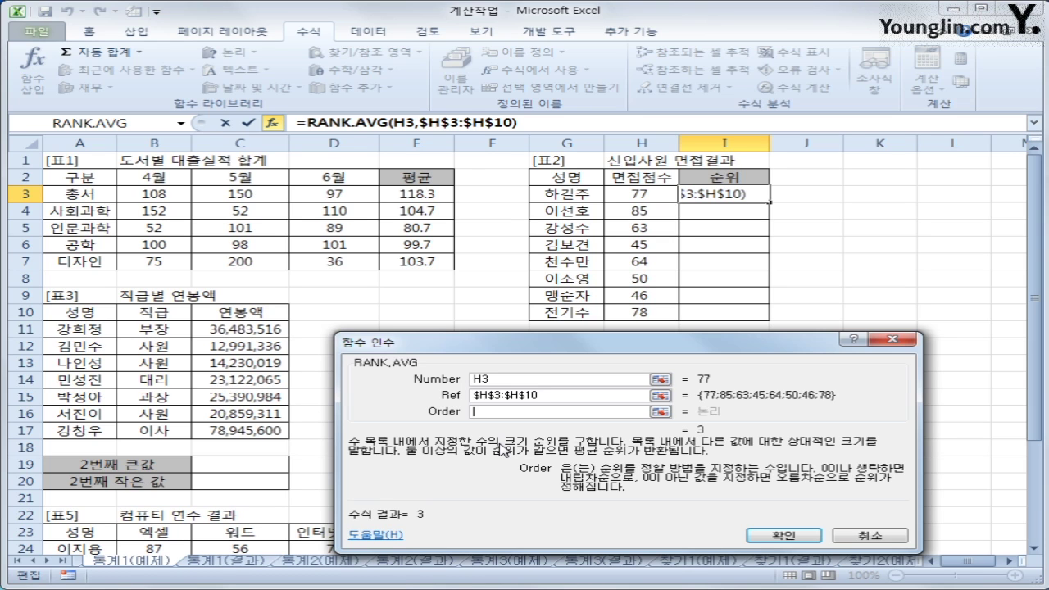
text(0)
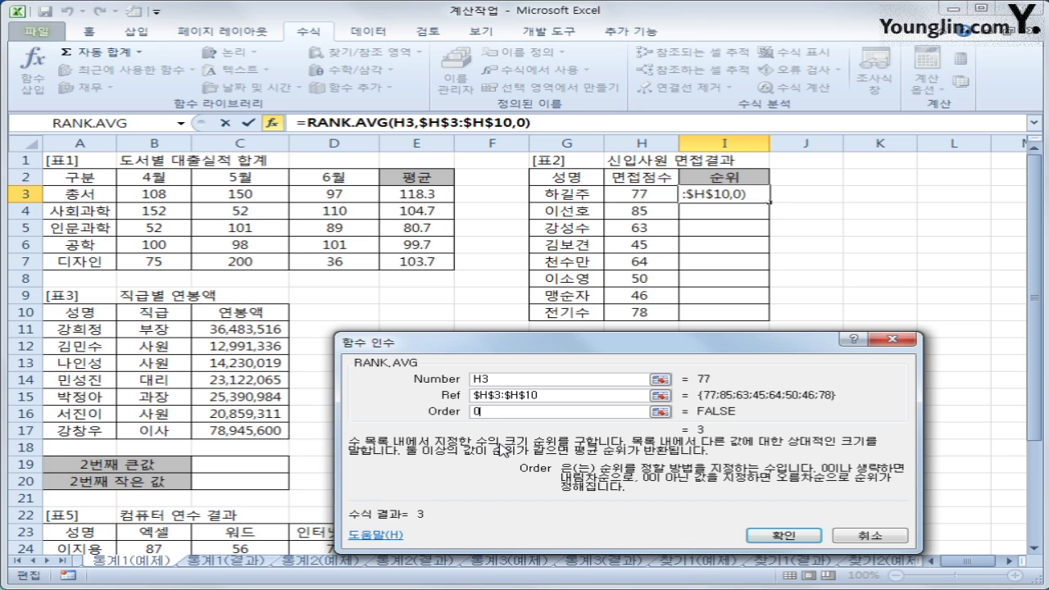
key(BackSpace)
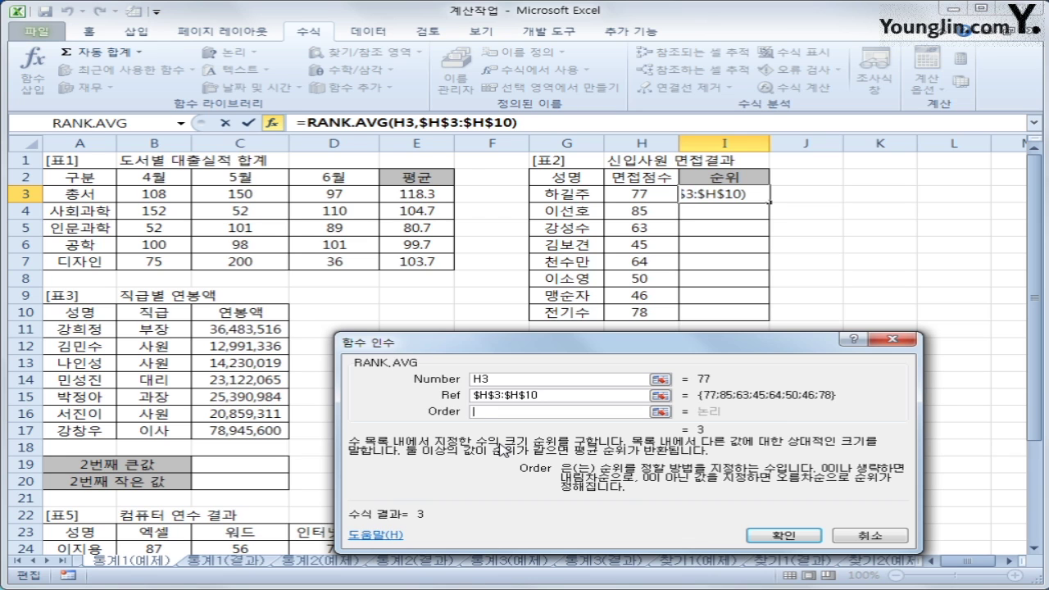
click(770, 536)
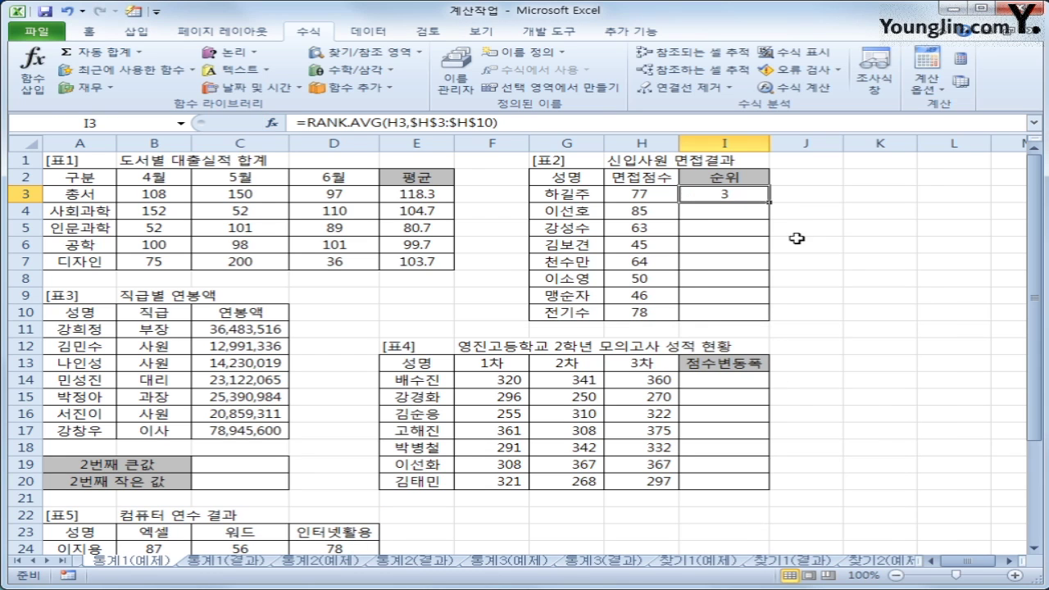
drag(768, 202, 767, 318)
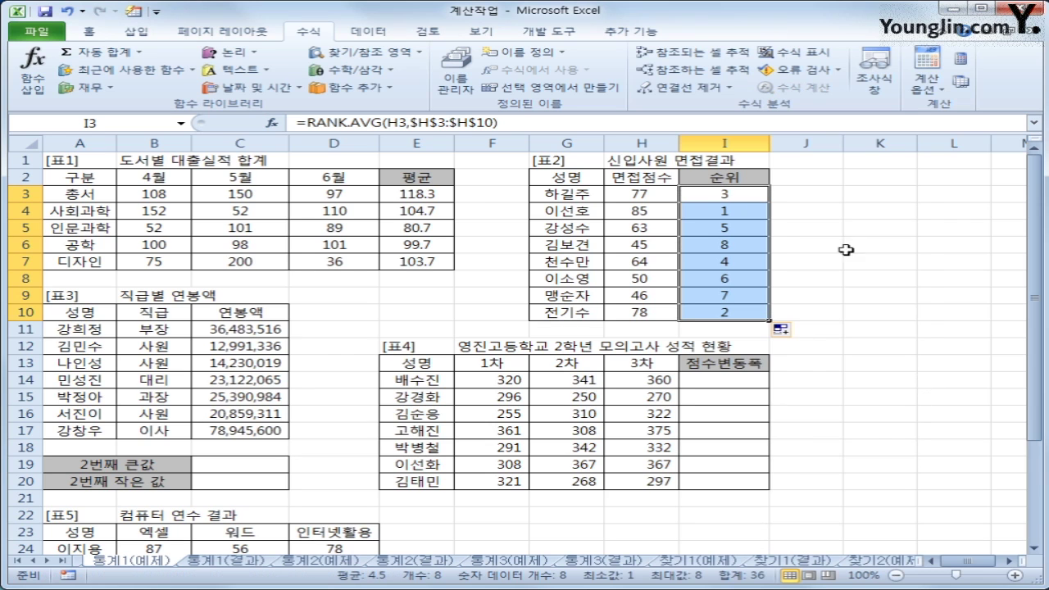
Enter the heading 순위2 in J2, beside the rank column of the interview results table.
click(786, 178)
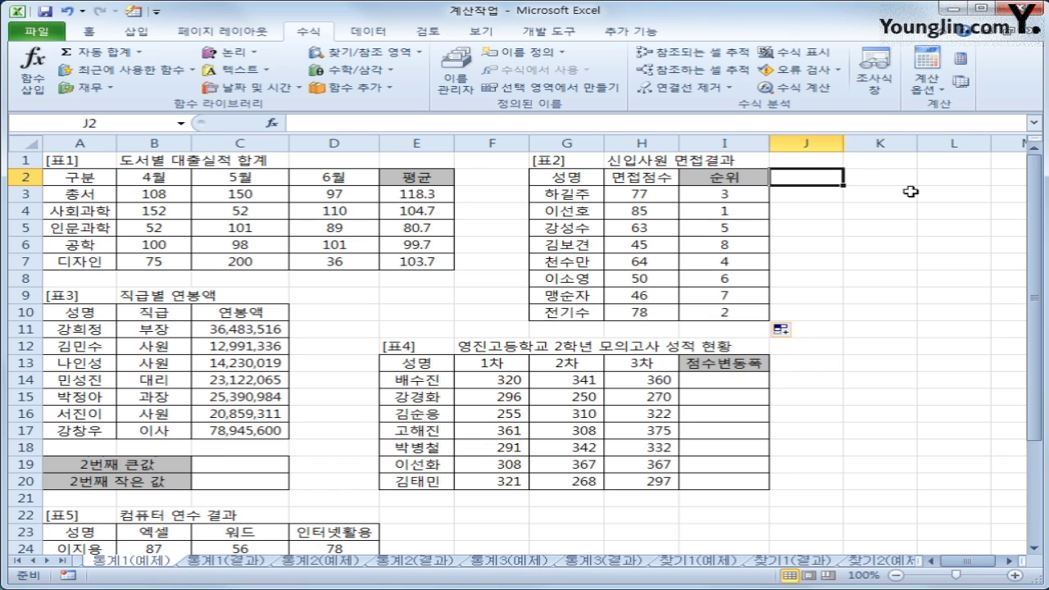
text(tn)
key(BackSpace)
key(BackSpace)
key(Hangul)
text(순)
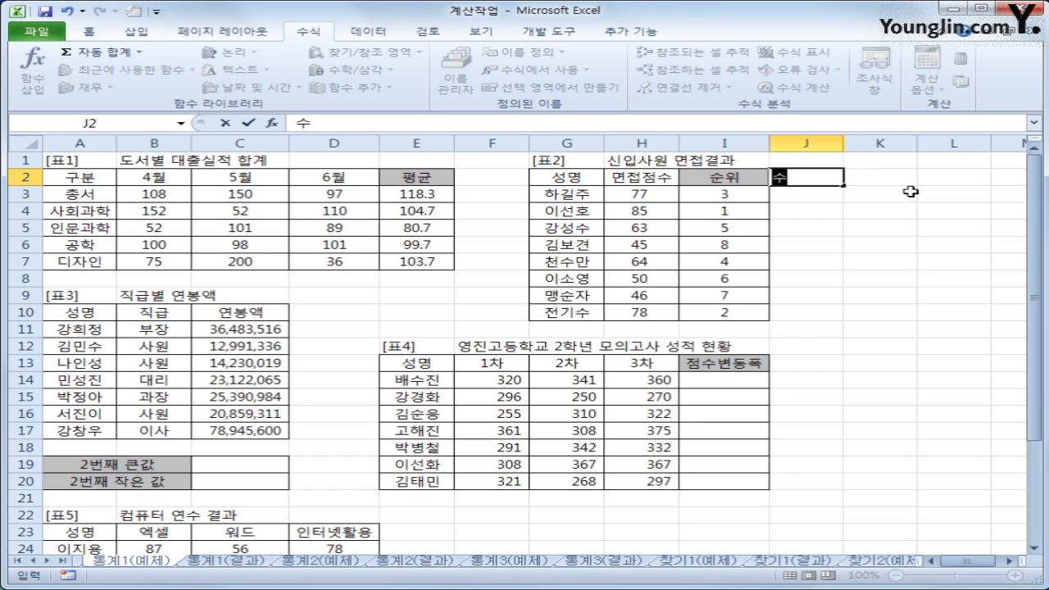
text(위2)
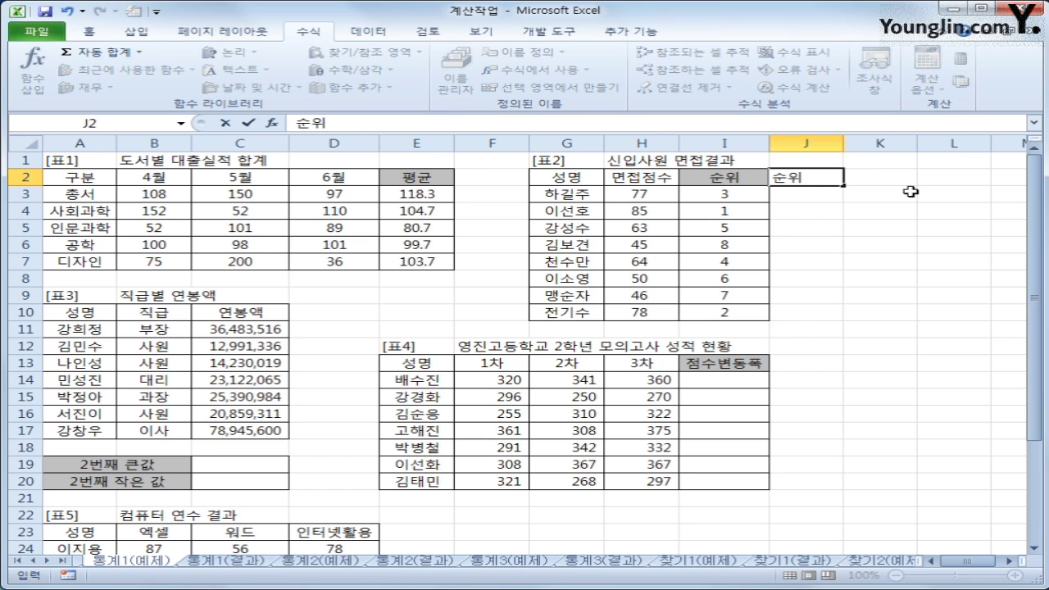
key(Return)
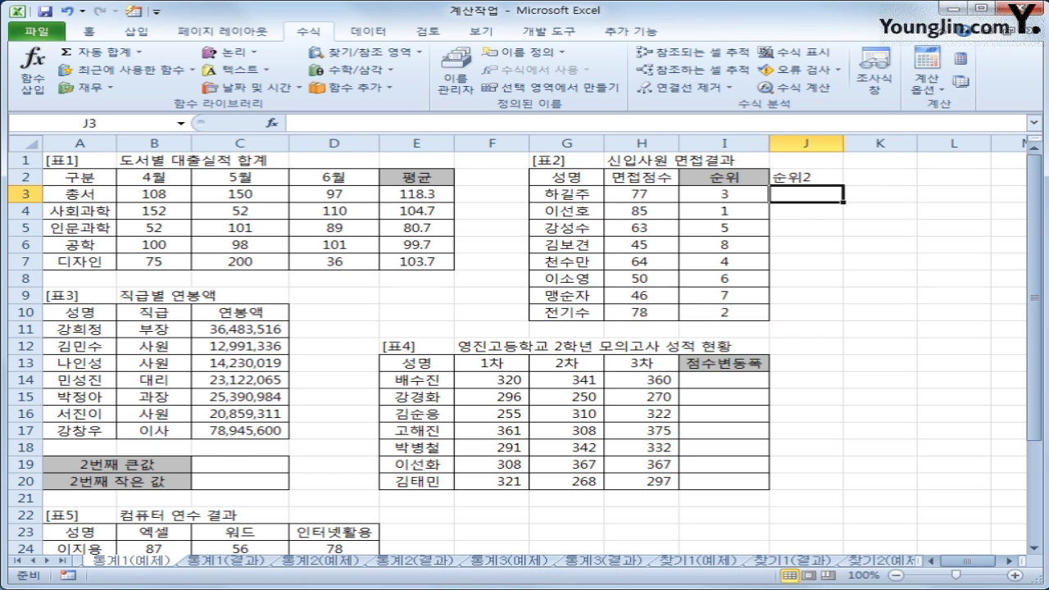
Insert the statistical function RANK.EQ in J3 with H3 as its Number argument.
click(351, 87)
click(397, 115)
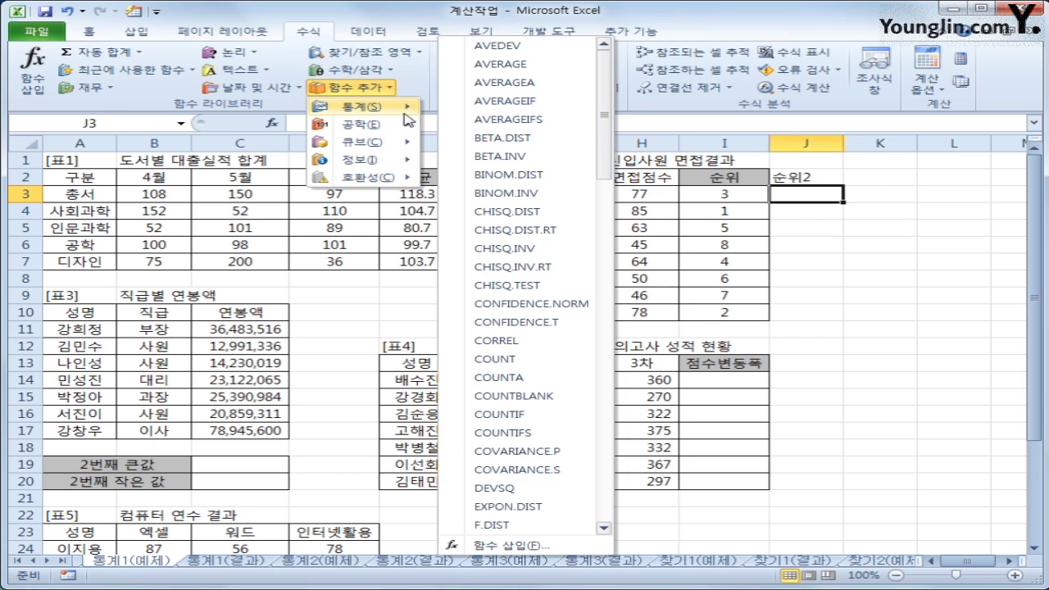
drag(606, 140, 629, 402)
click(563, 396)
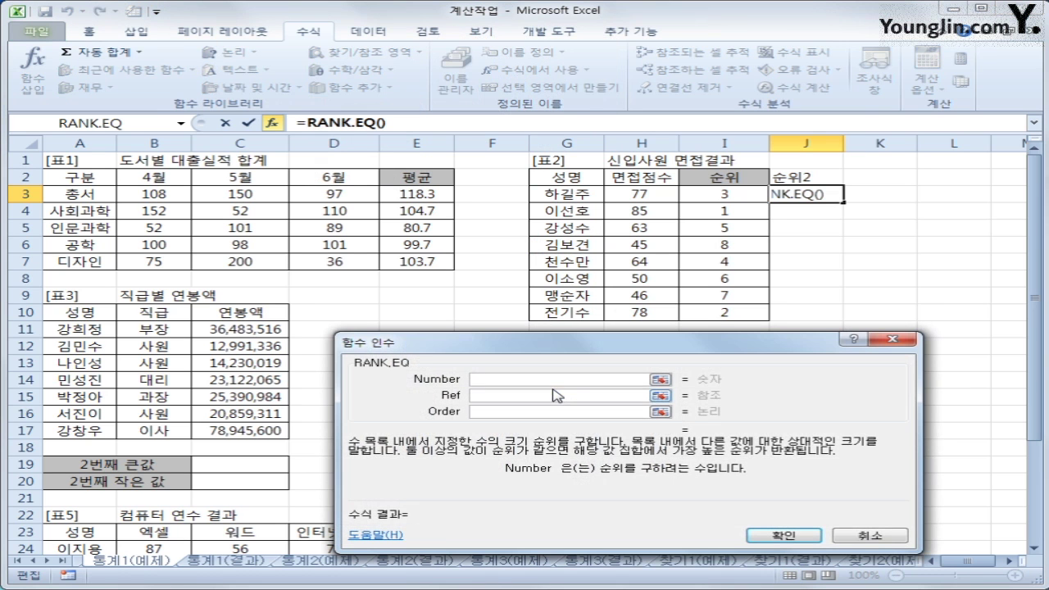
click(664, 199)
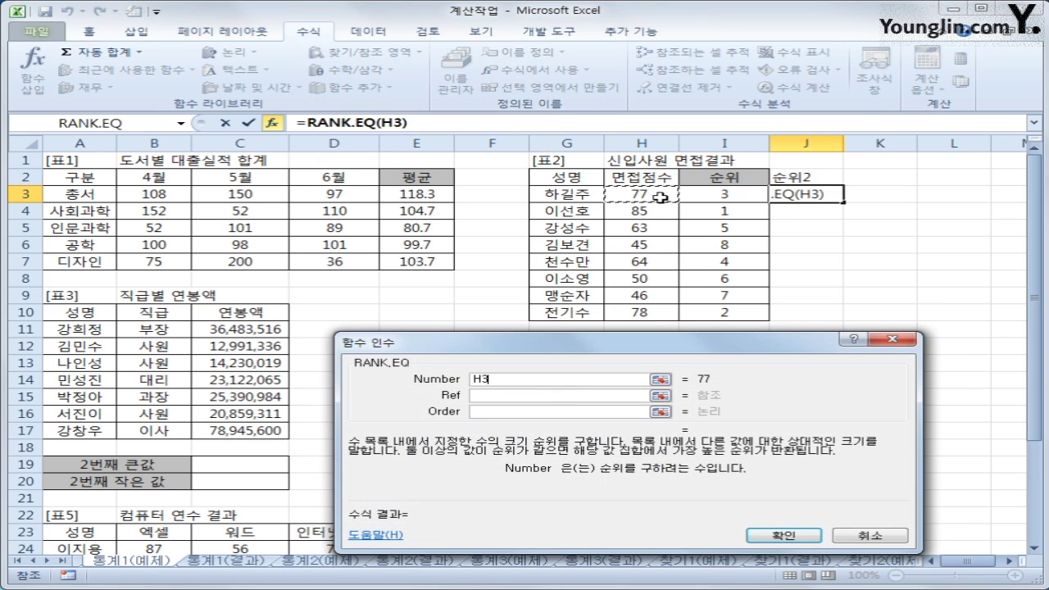
Set the RANK.EQ Ref argument to the absolute range $H$3:$H$10, leave Order empty and confirm the function.
click(513, 396)
drag(637, 194, 631, 309)
key(F4)
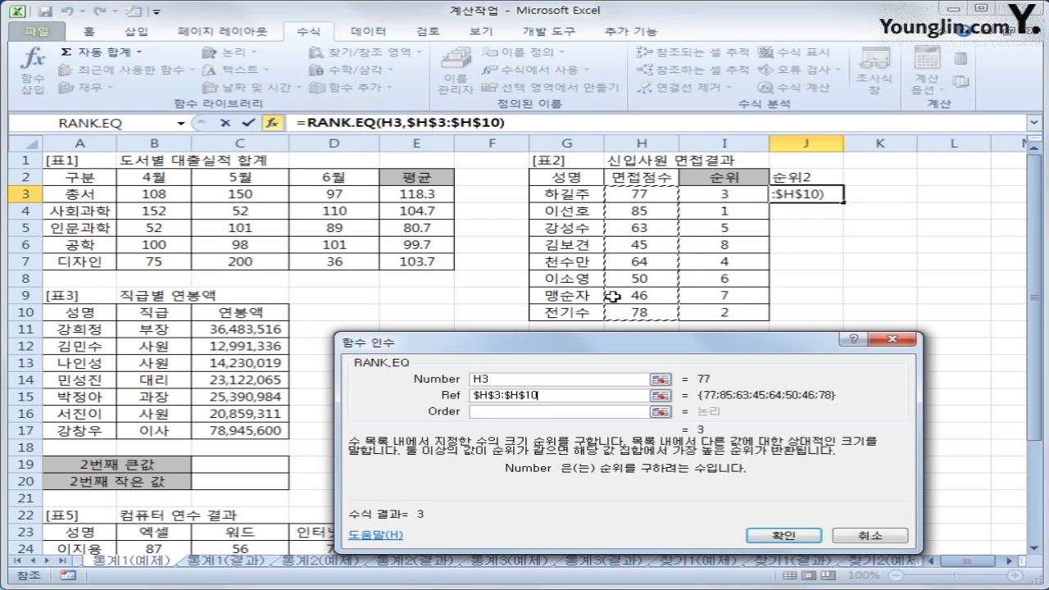
click(524, 410)
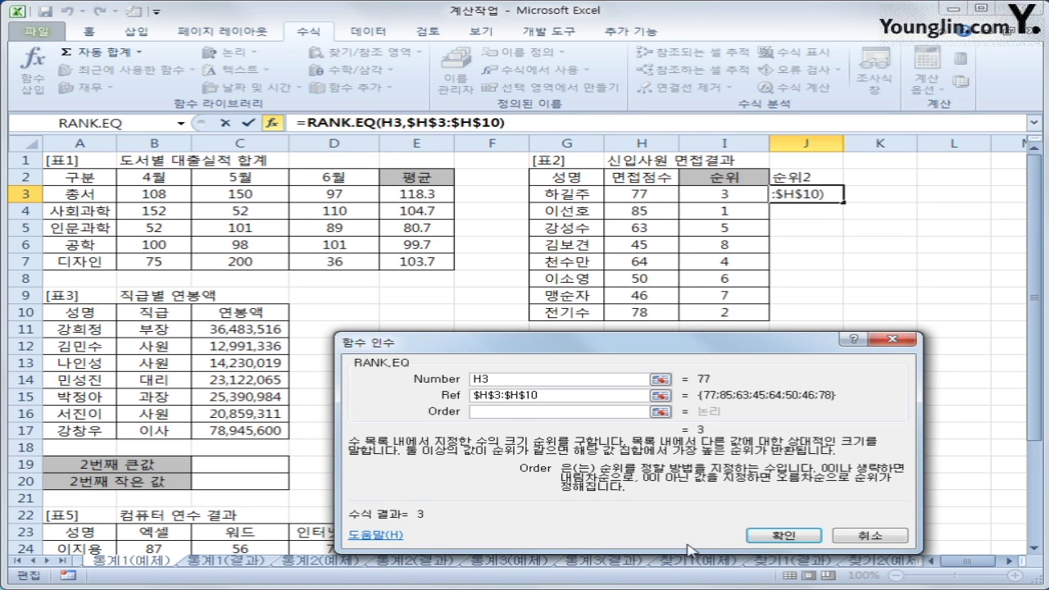
click(762, 535)
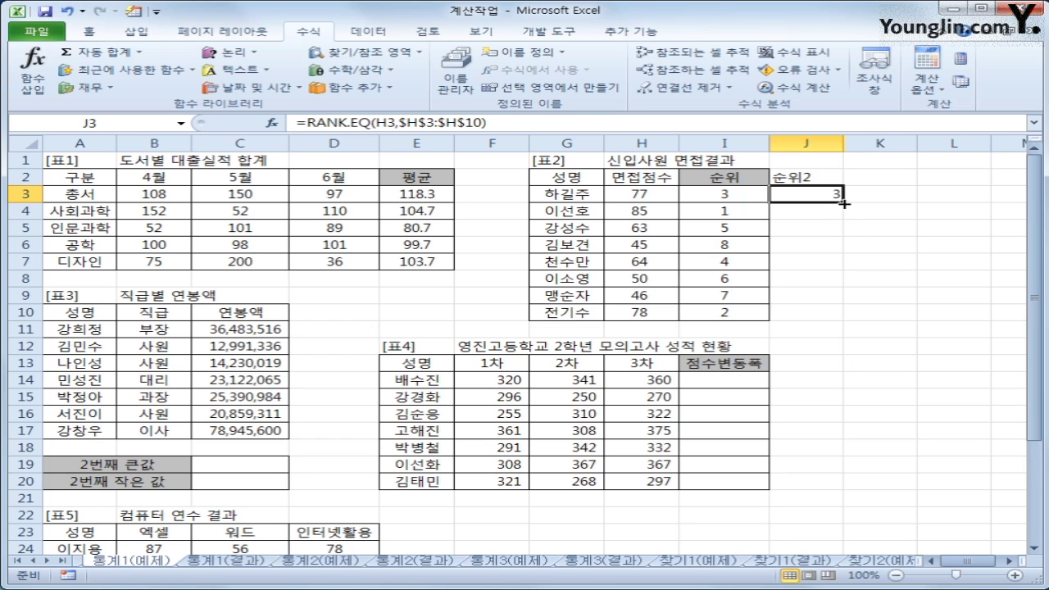
Copy the RANK.EQ formula from J3 down to J10 and centre the results horizontally.
drag(844, 202, 844, 320)
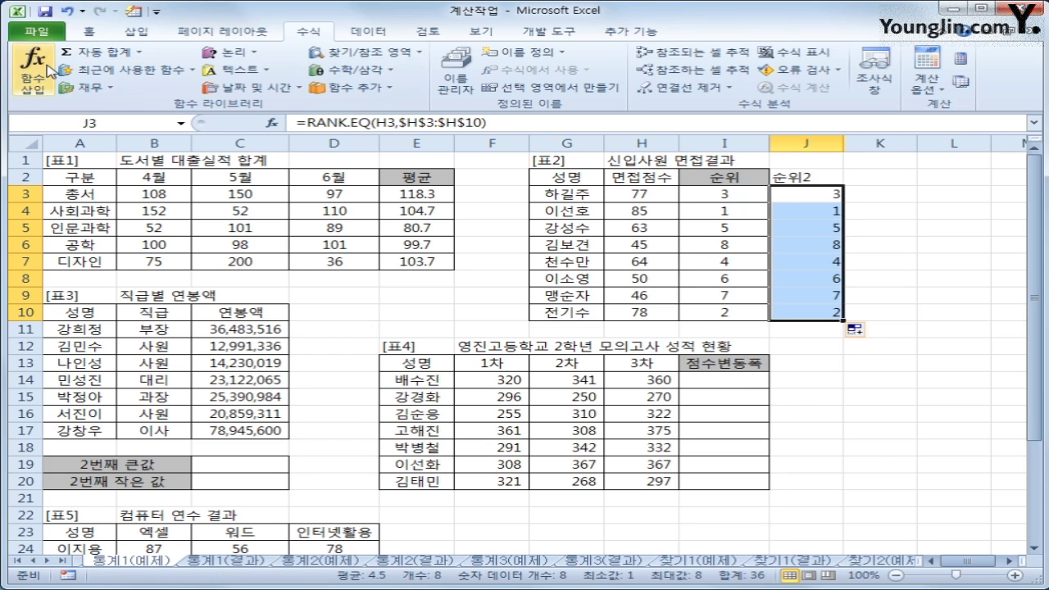
click(88, 31)
click(406, 82)
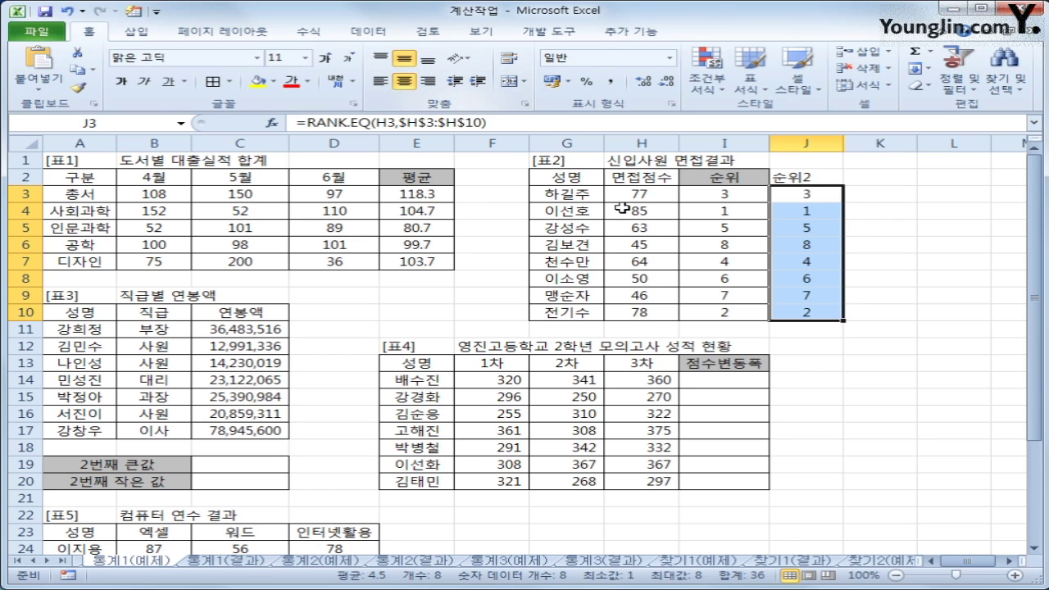
Extend the rank heading in I2 to 순위(avg).
double_click(740, 177)
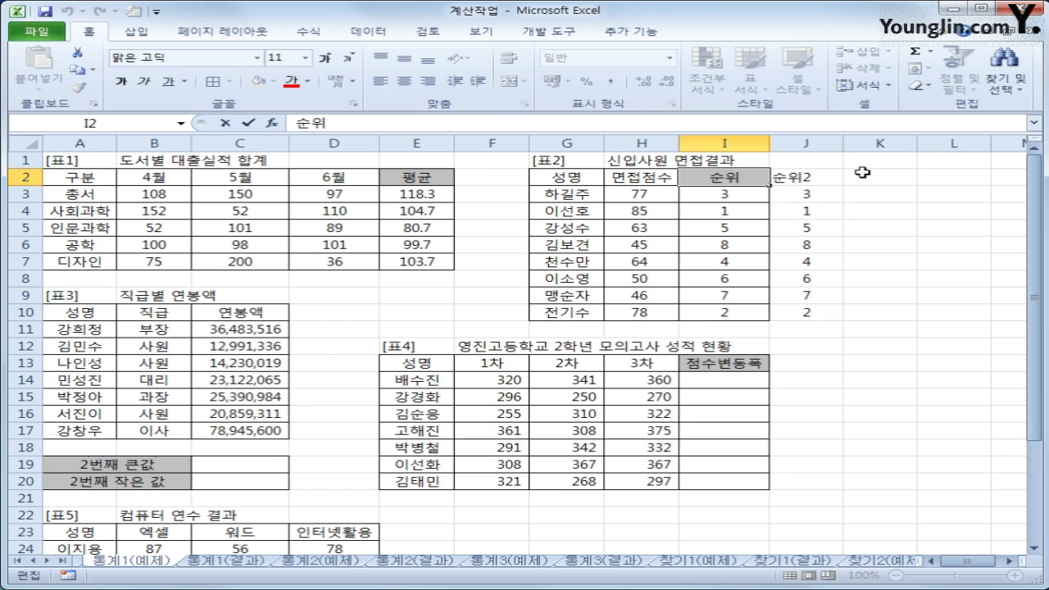
text((avg)
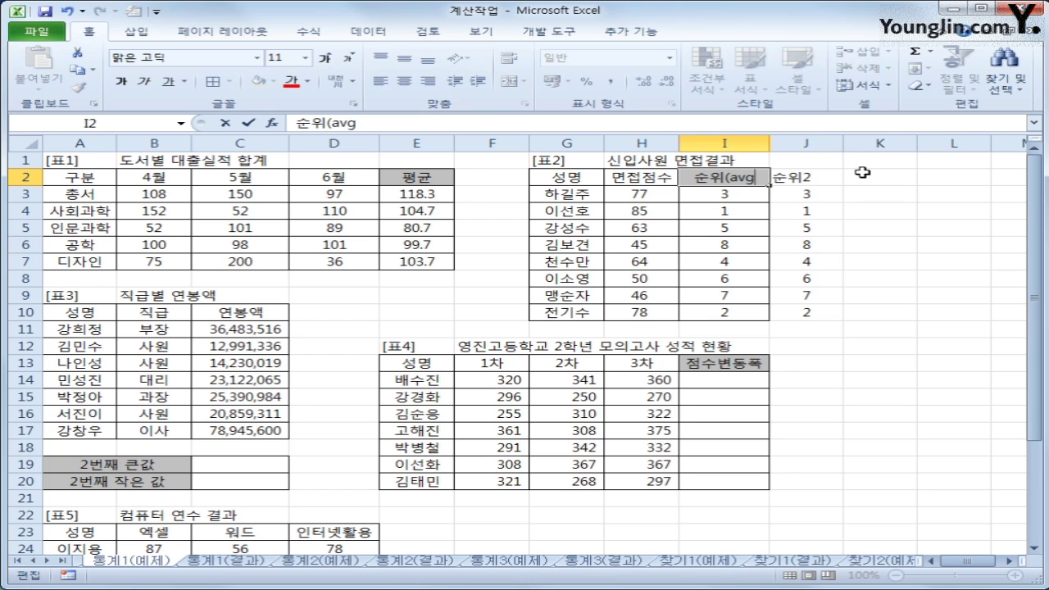
text())
key(Return)
Extend the second rank heading in J2 to 순위2(eq).
key(Up)
key(Right)
key(F2)
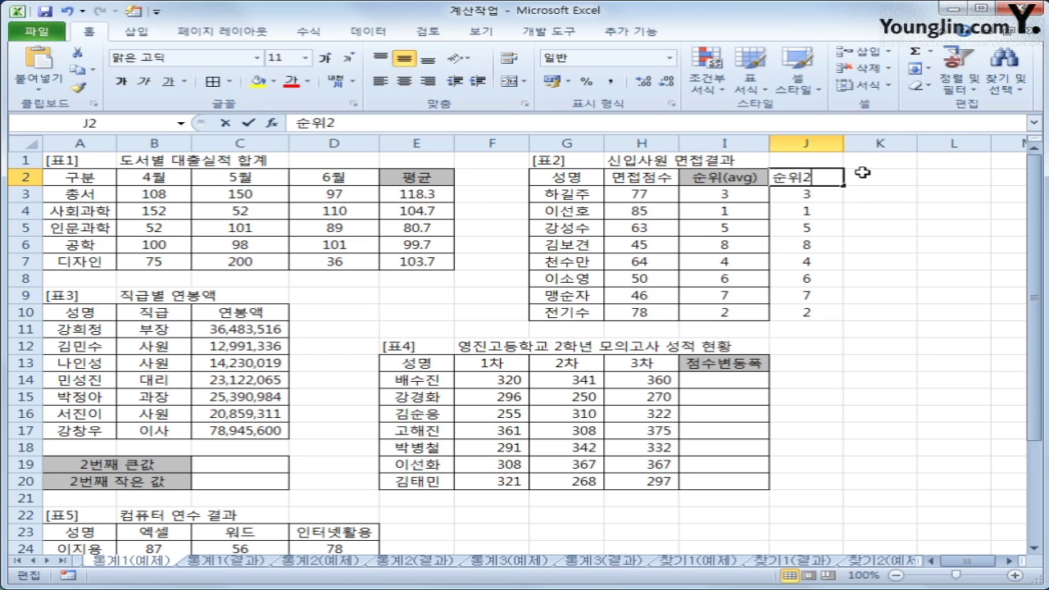
text((eq)
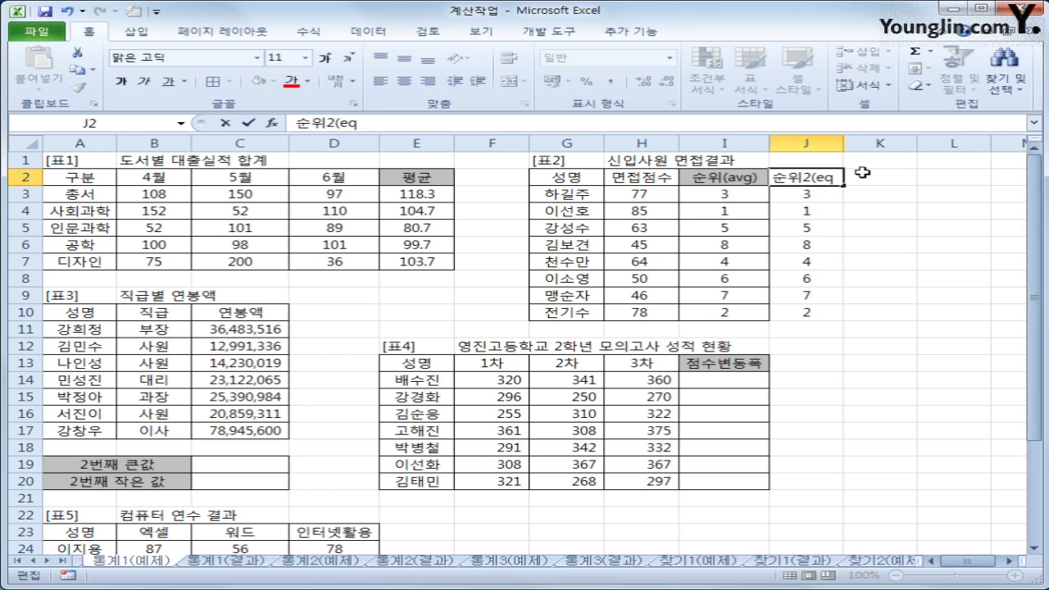
text())
key(Return)
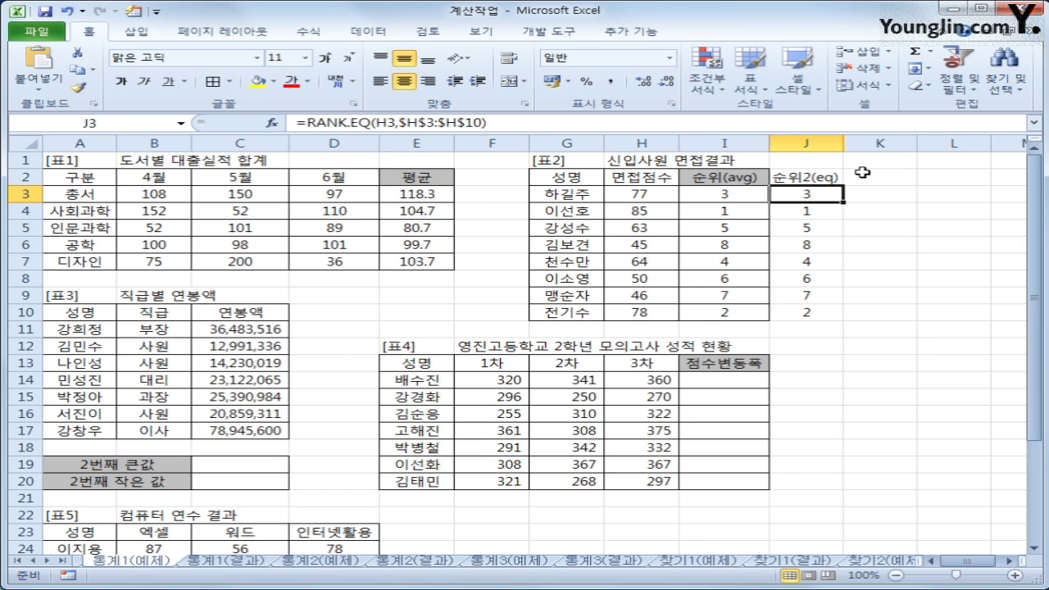
Create a tie in table 2 by changing the interview score in H4 to 77.
click(652, 199)
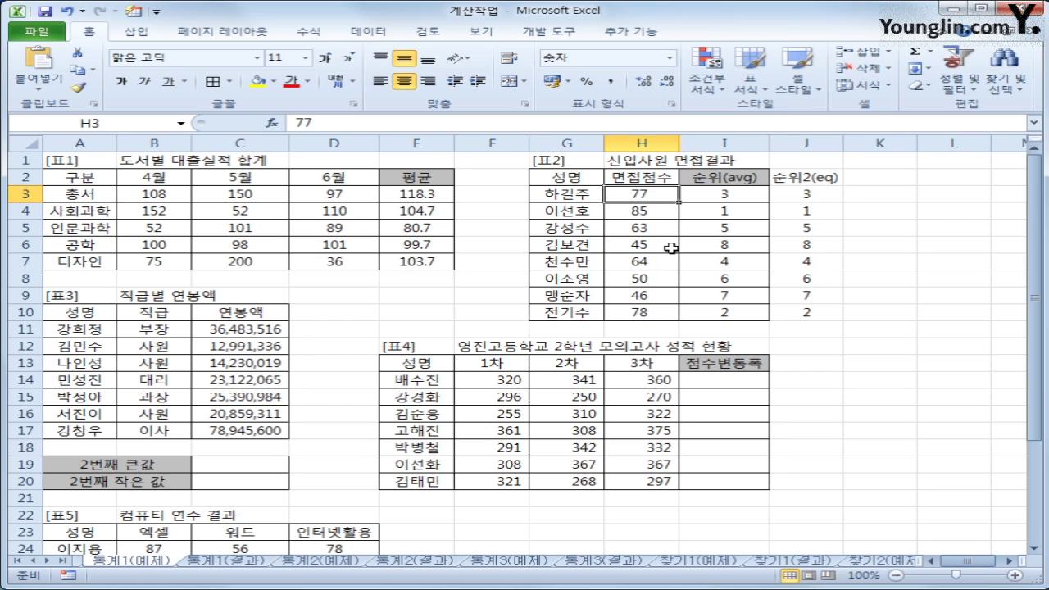
click(637, 210)
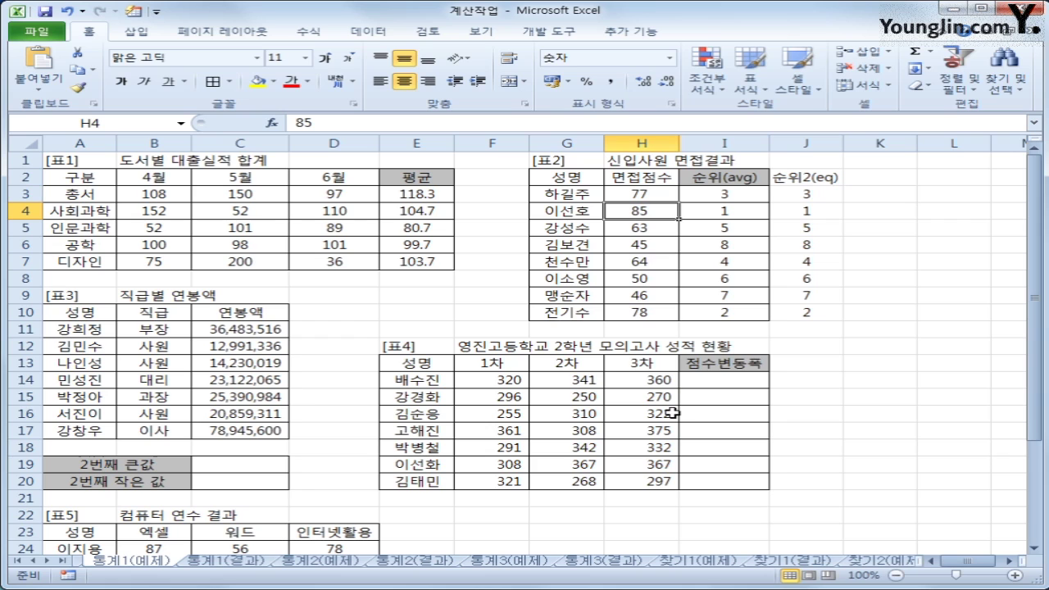
text(77)
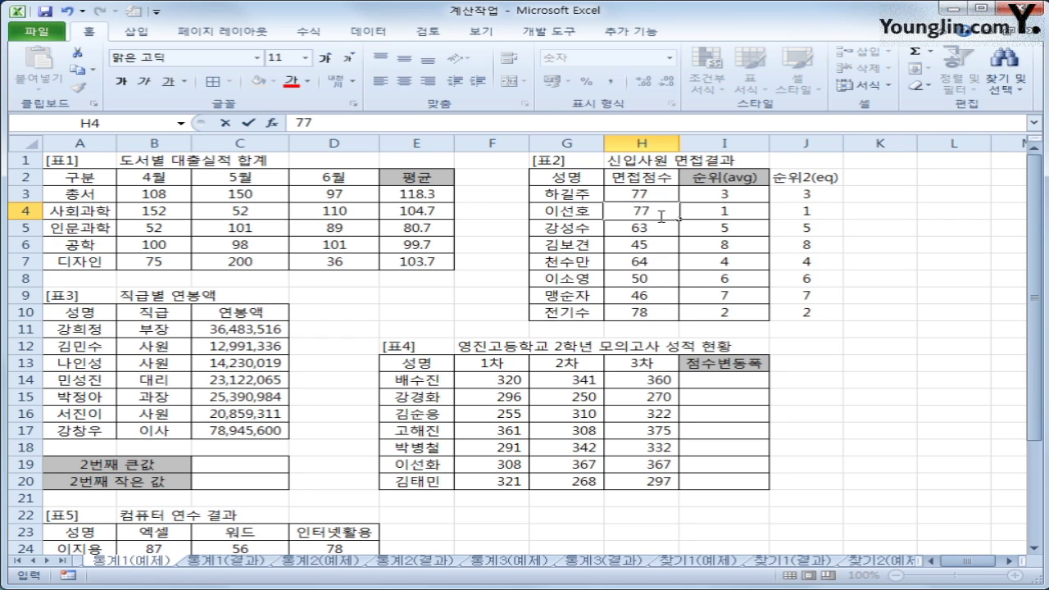
key(Return)
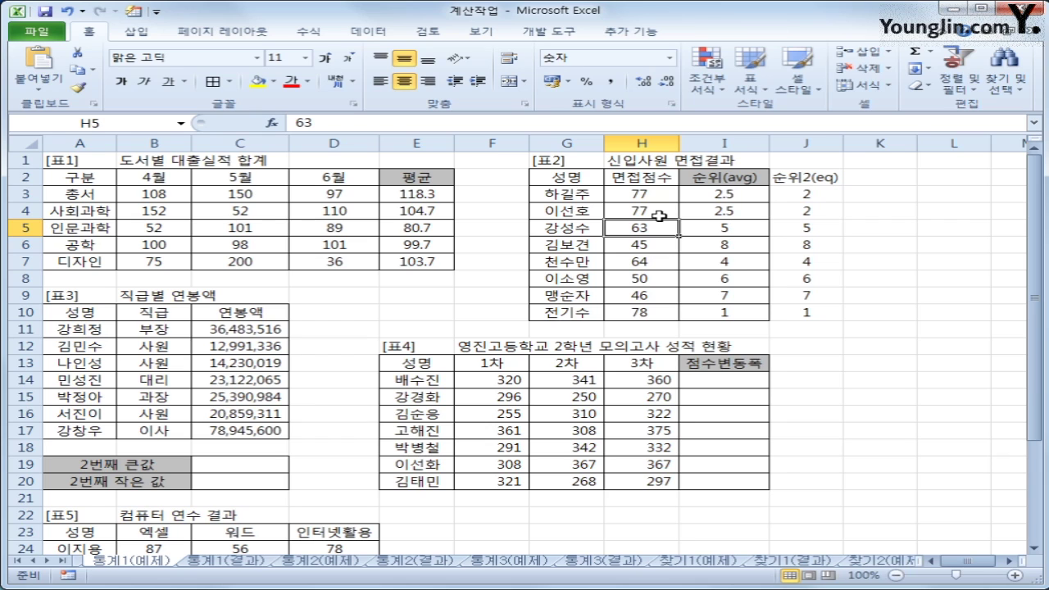
Compare the RANK.AVG results in column I with the RANK.EQ results in column J for the tied scores.
click(658, 210)
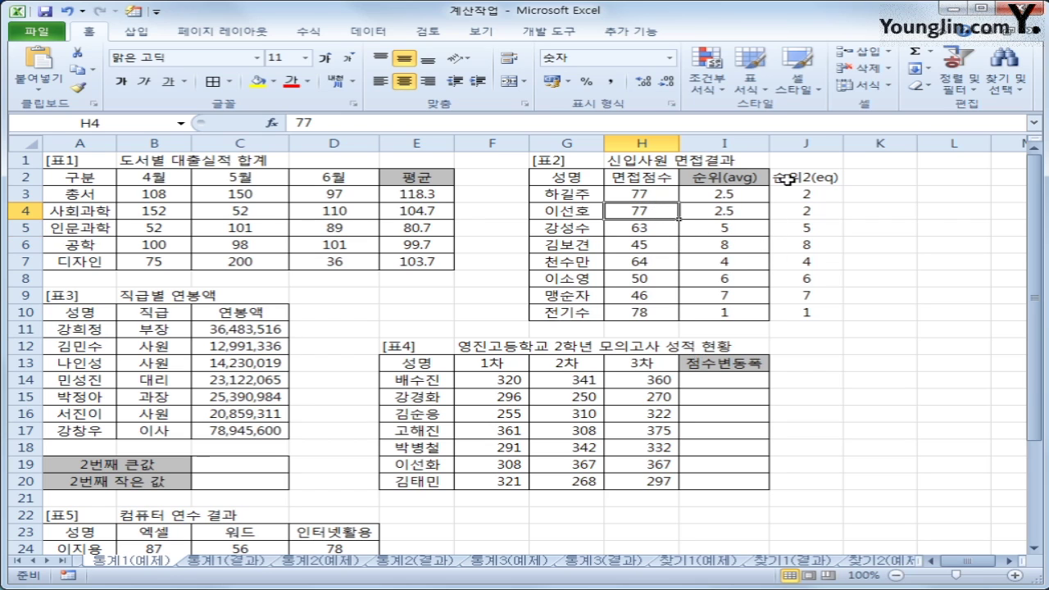
click(733, 193)
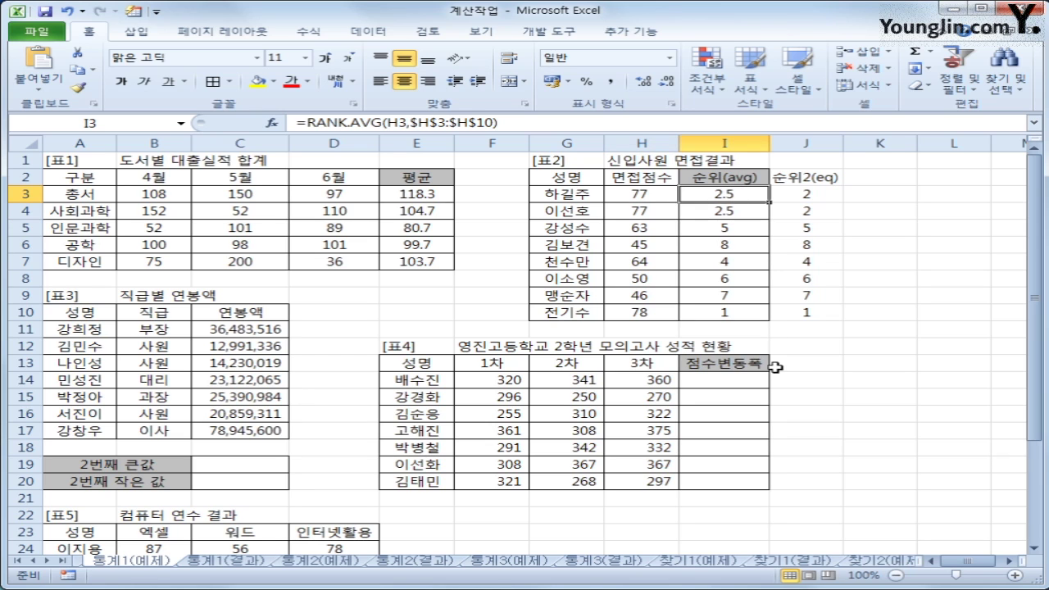
click(742, 314)
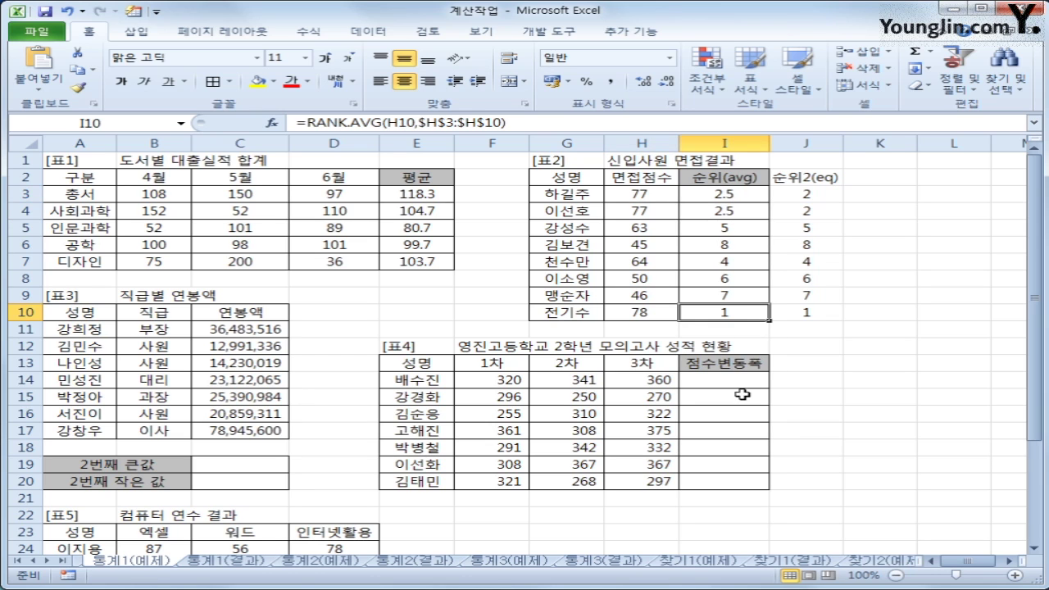
click(729, 212)
click(729, 195)
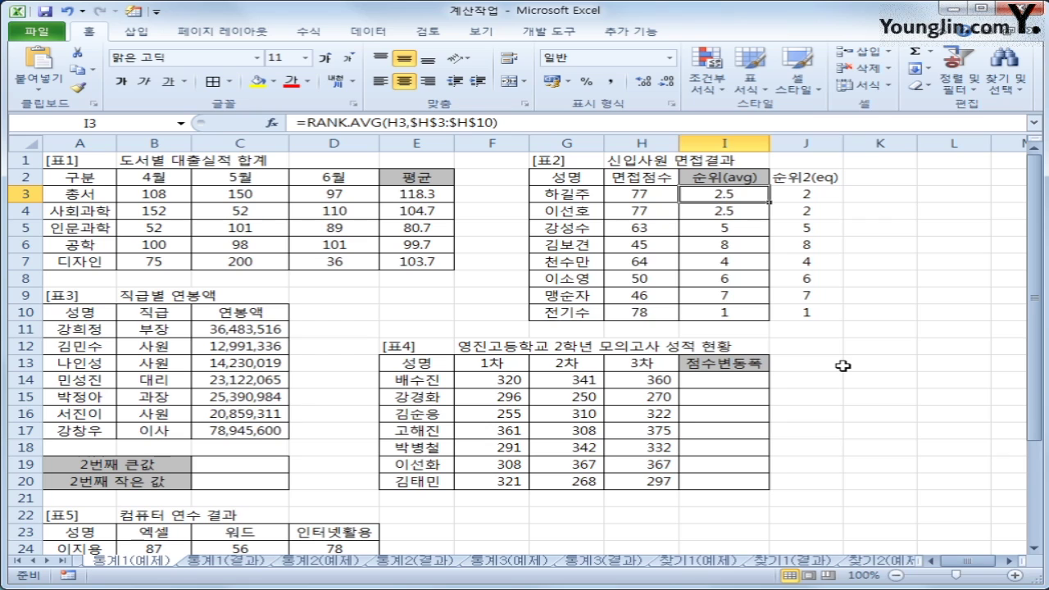
click(803, 314)
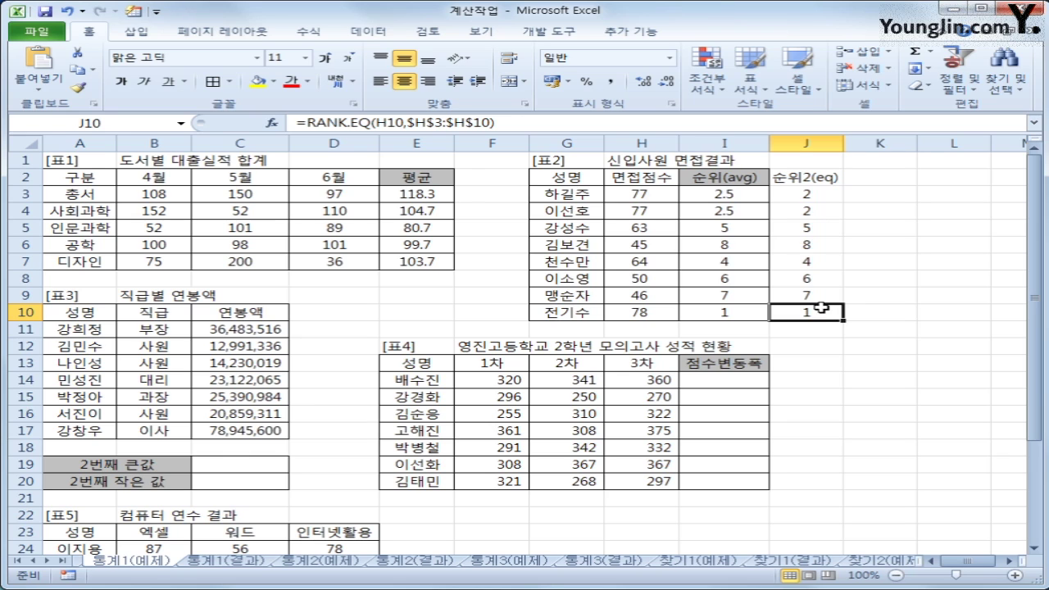
click(821, 213)
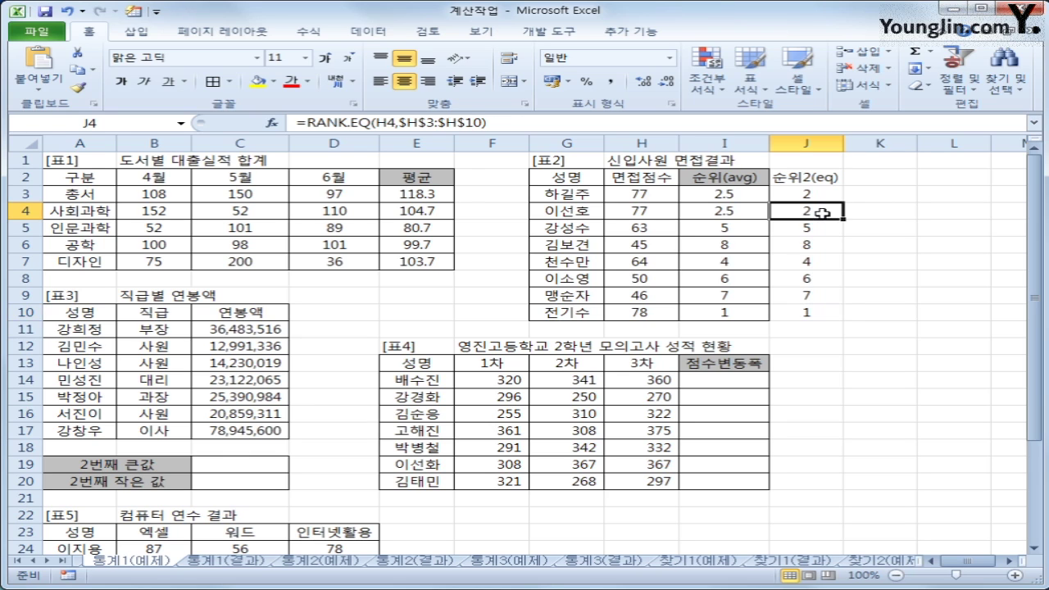
click(820, 194)
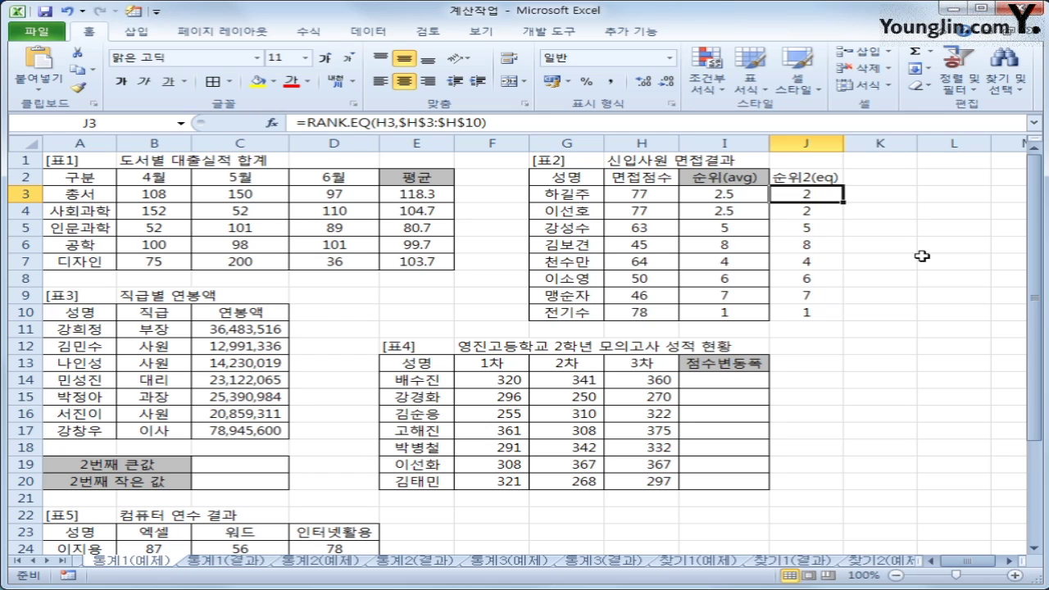
click(814, 264)
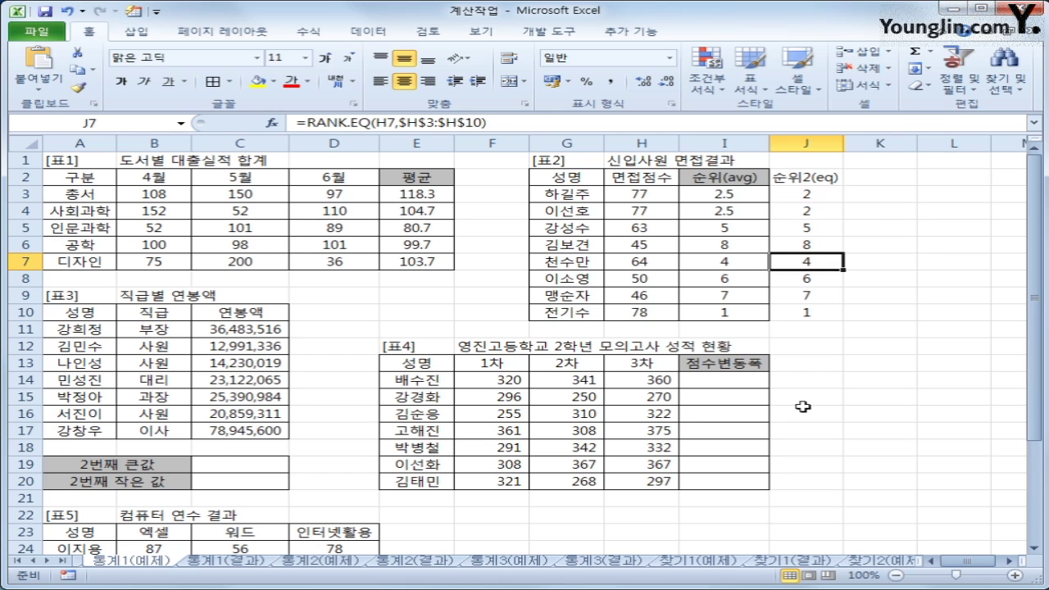
click(752, 178)
click(799, 175)
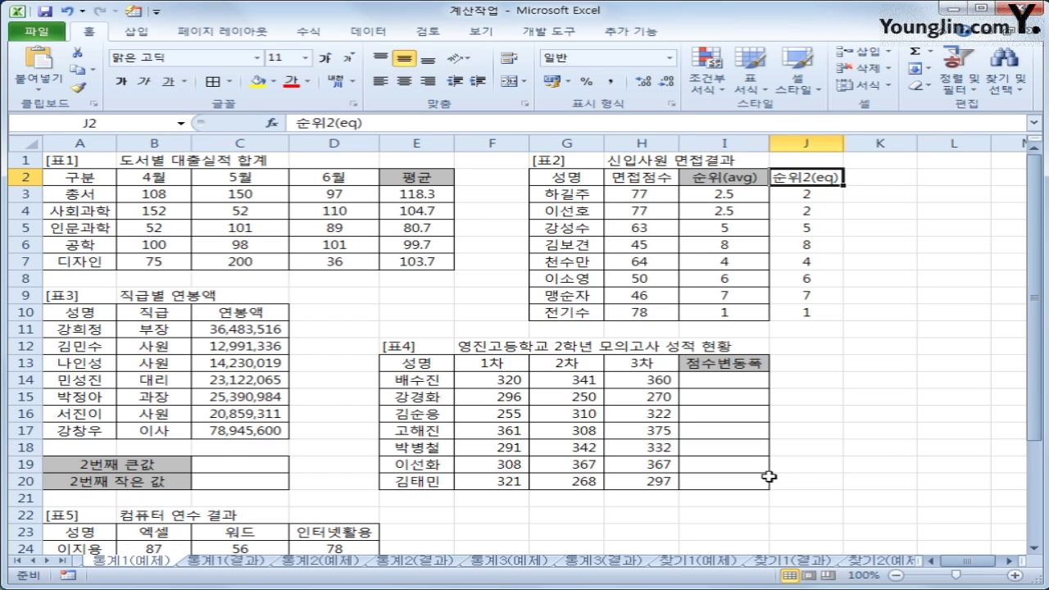
click(742, 198)
click(739, 208)
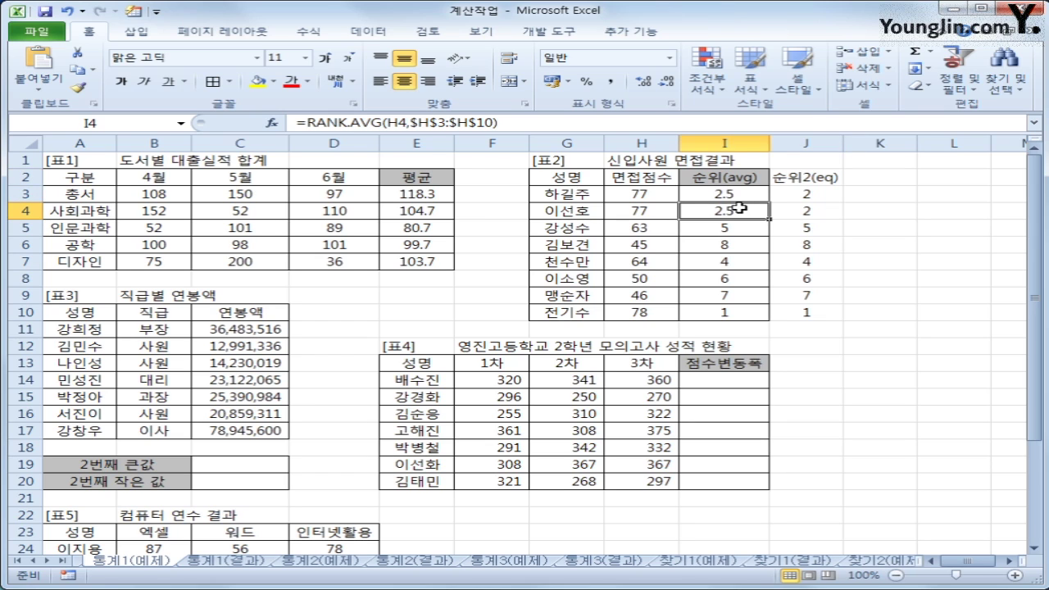
click(734, 196)
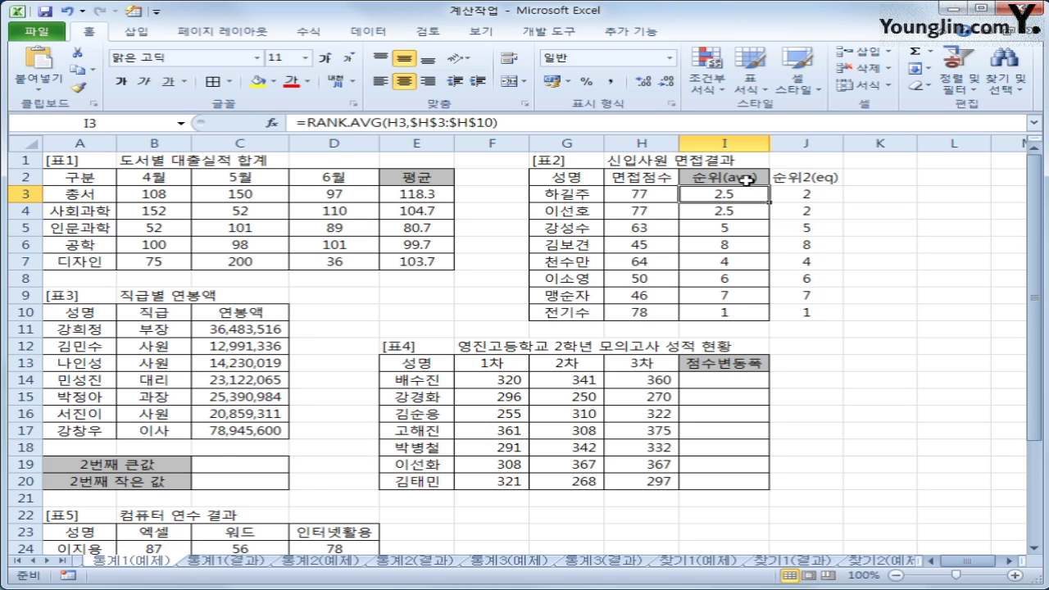
click(813, 176)
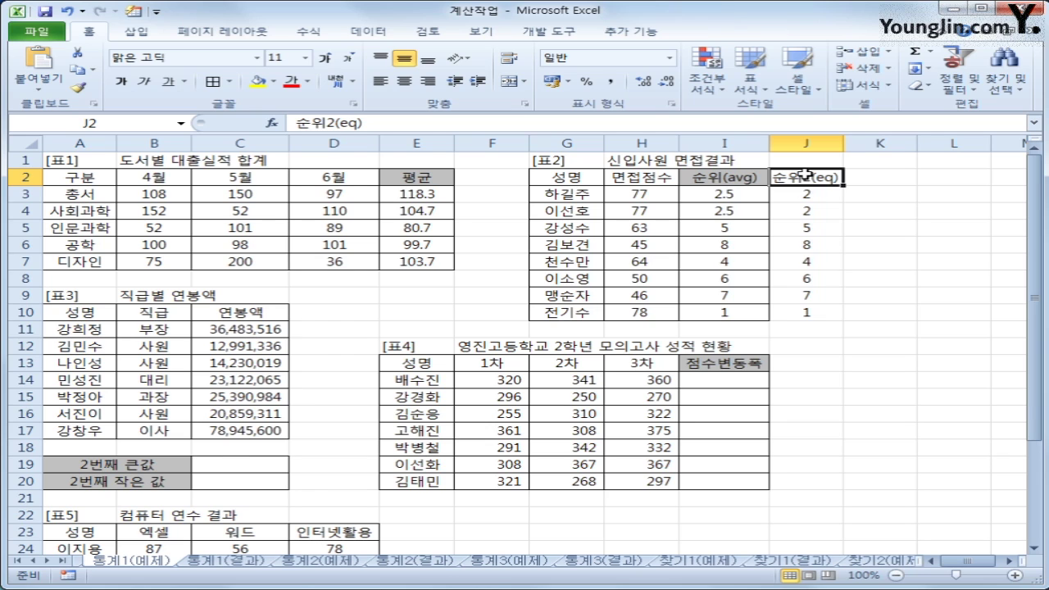
Clear the second rank column, including its heading, from J2:J10.
drag(802, 176, 798, 312)
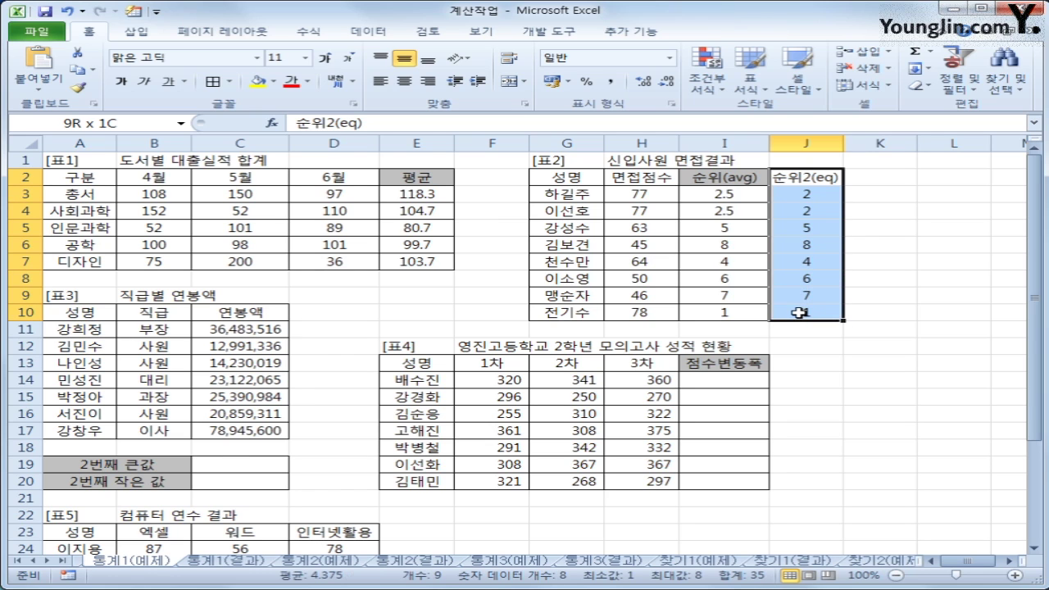
drag(798, 313, 798, 312)
key(ctrl+z)
key(ctrl+z)
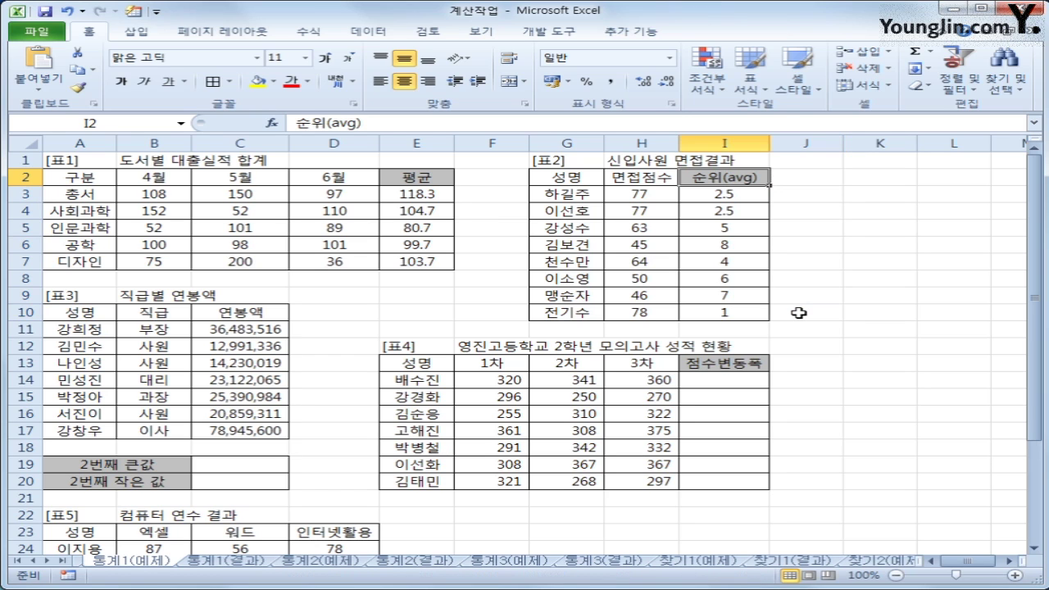
Set the interview score in H4 to 85.
click(643, 211)
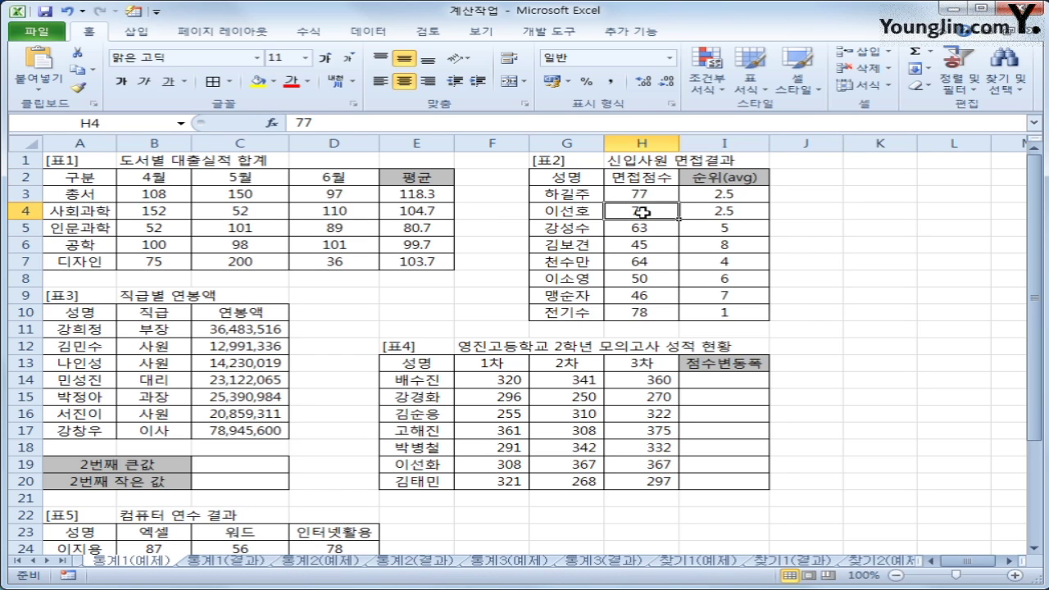
text(85)
key(Return)
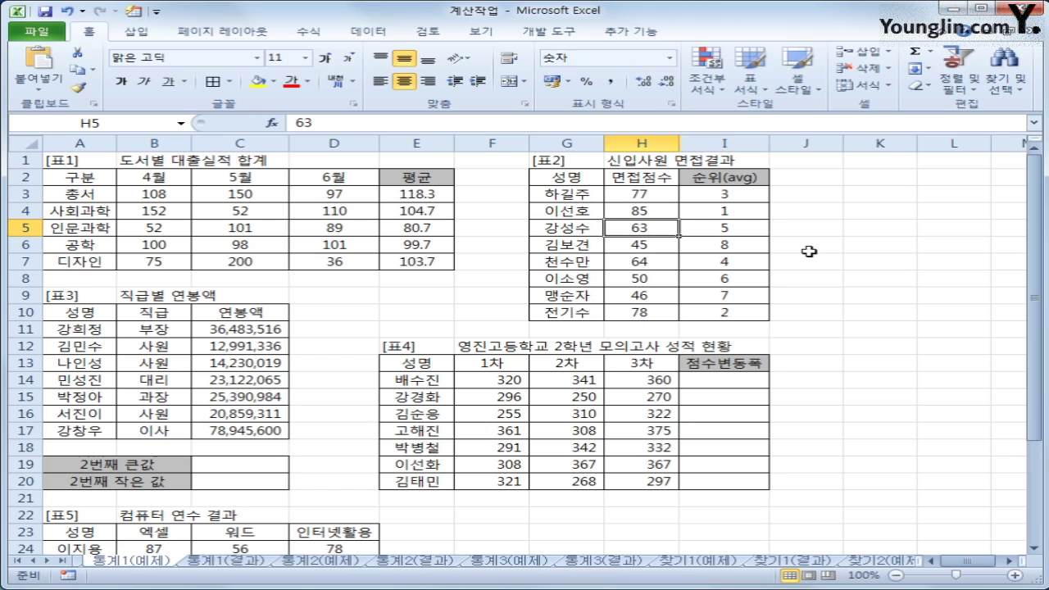
Enter =RANK(H3,$H$3:$H$10) in I3 and copy the formula down to I10.
click(717, 197)
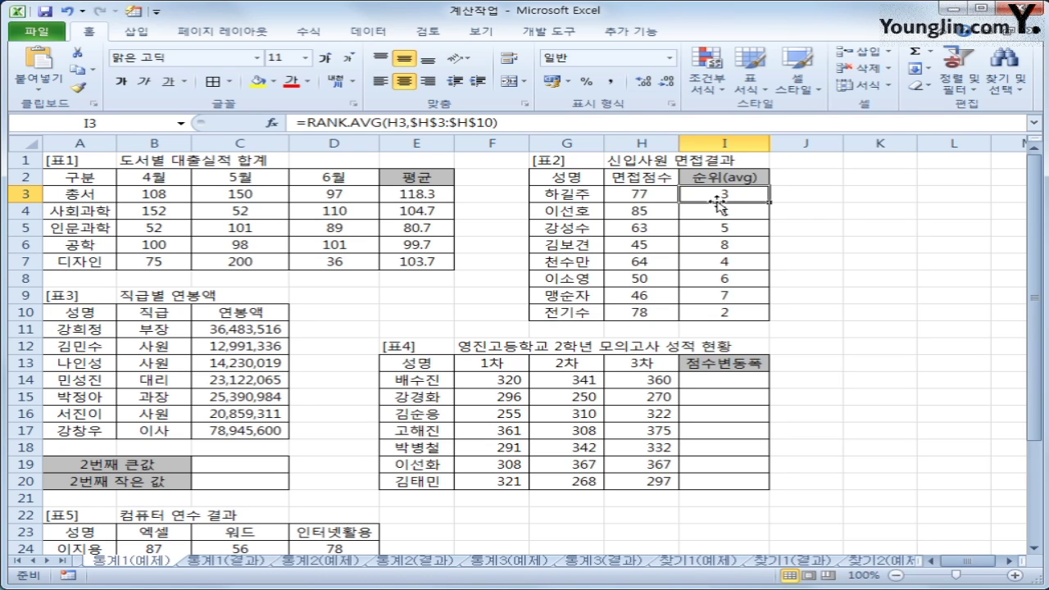
text(=rank()
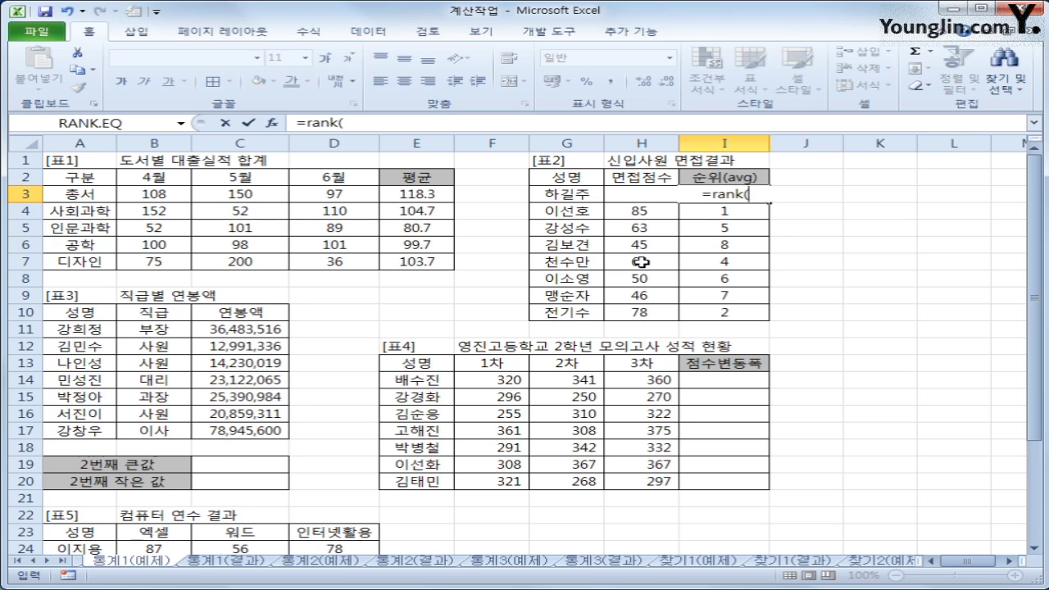
key(Left)
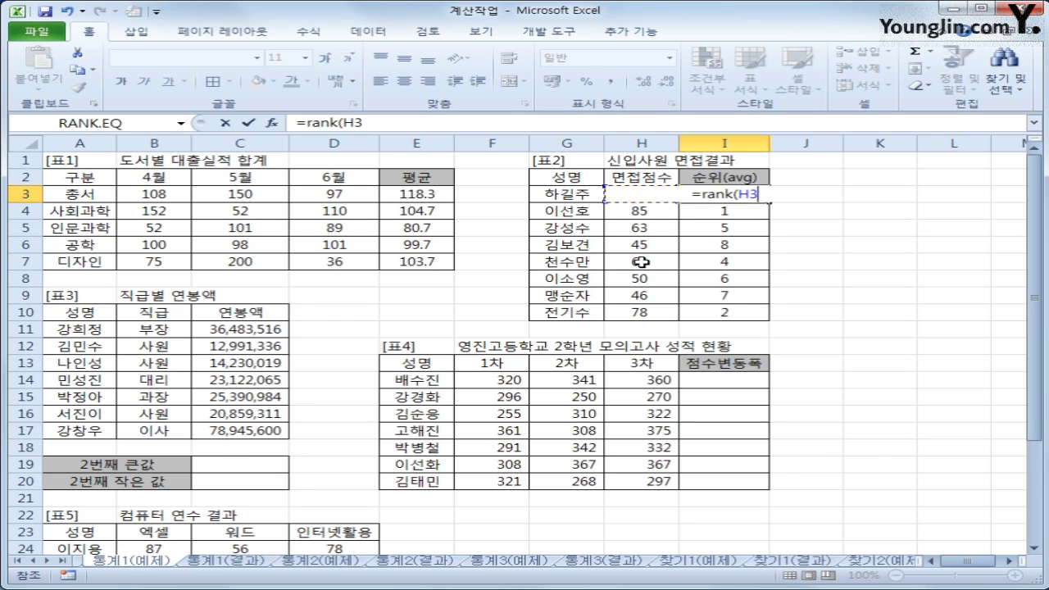
text(,)
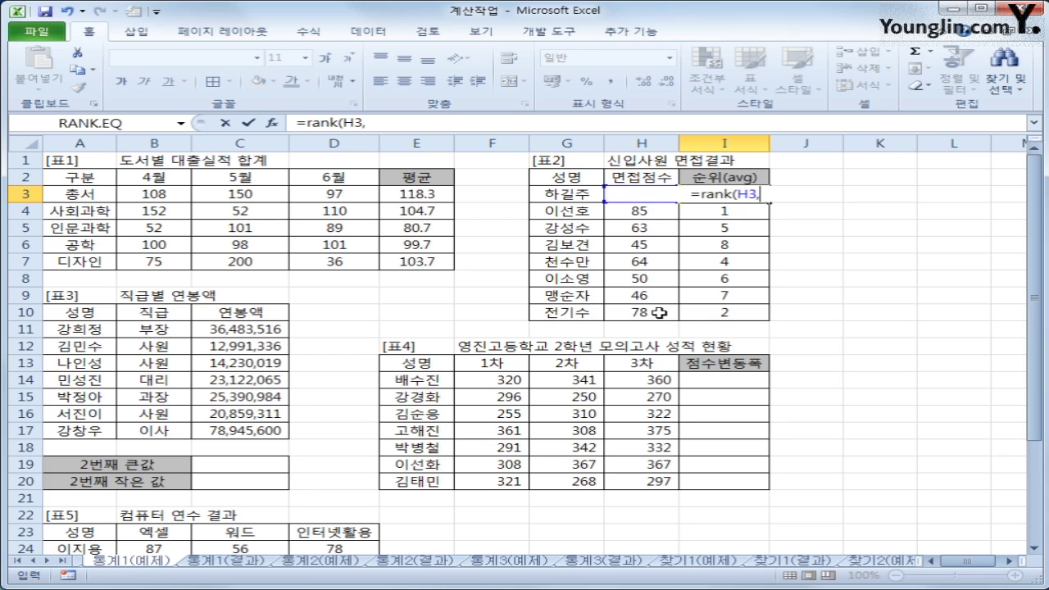
drag(660, 312, 660, 197)
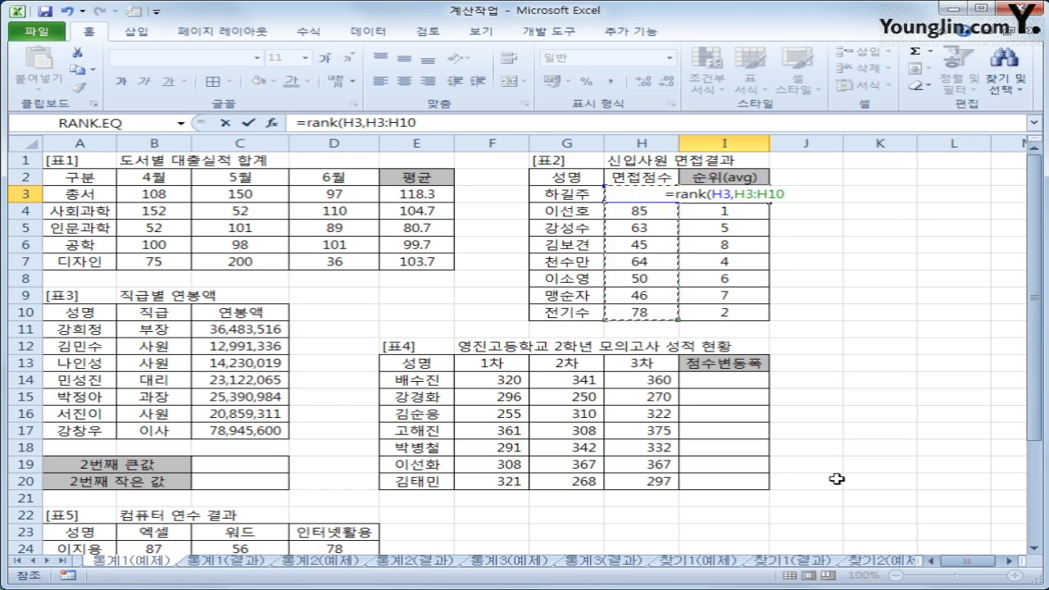
key(F4)
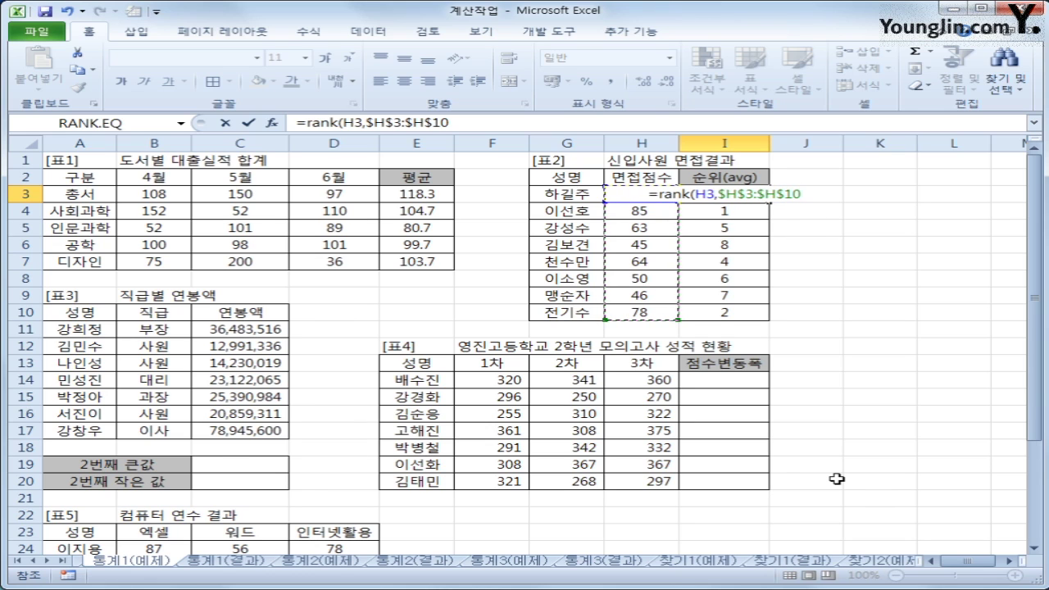
text())
key(Return)
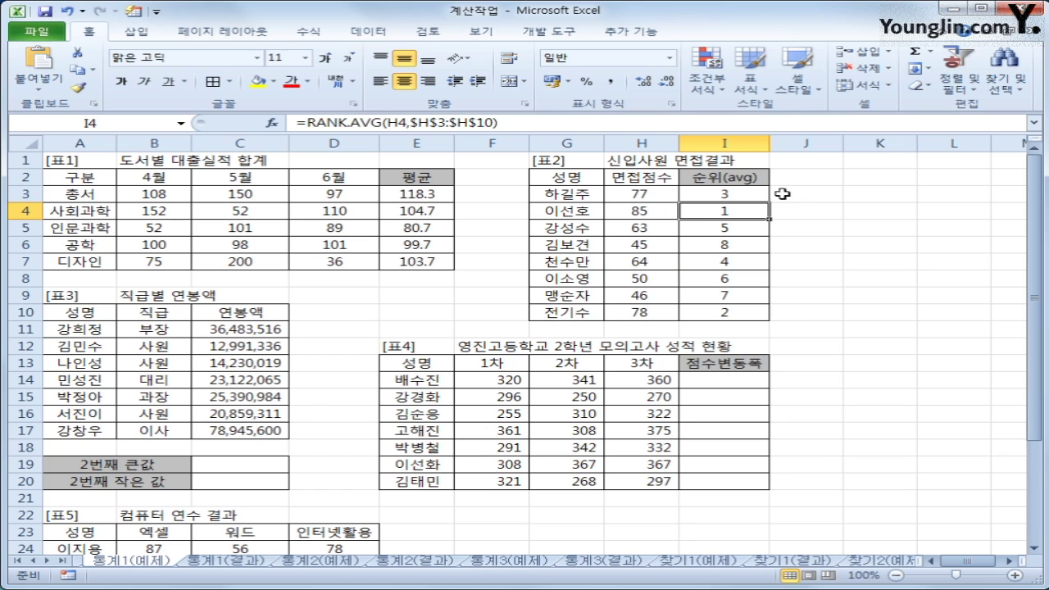
click(754, 196)
drag(772, 202, 771, 320)
Remove the (avg) suffix from the heading in I2 so that it reads 순위.
click(718, 172)
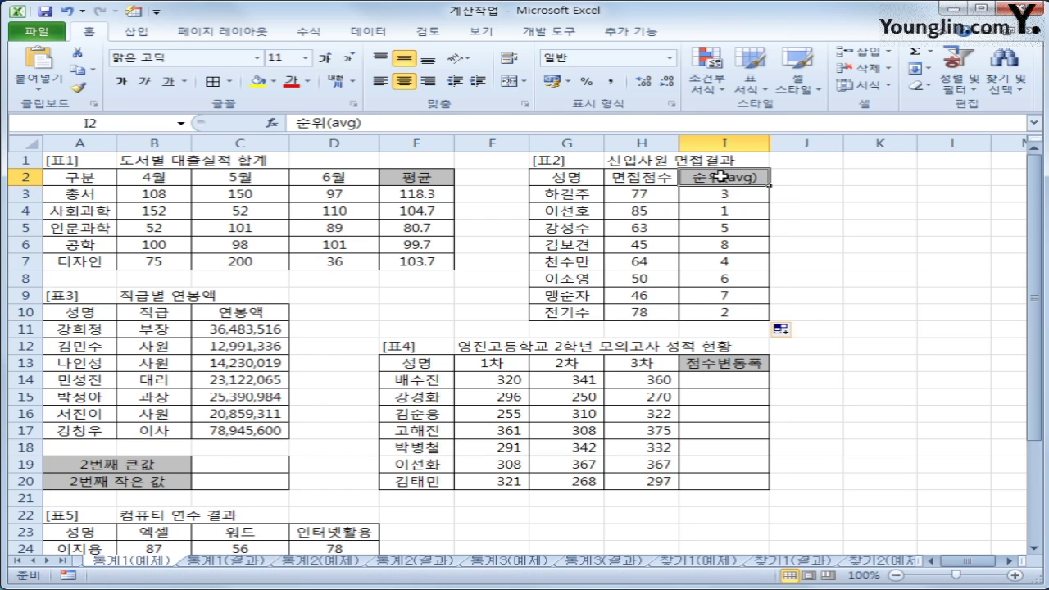
double_click(720, 173)
drag(734, 177, 764, 184)
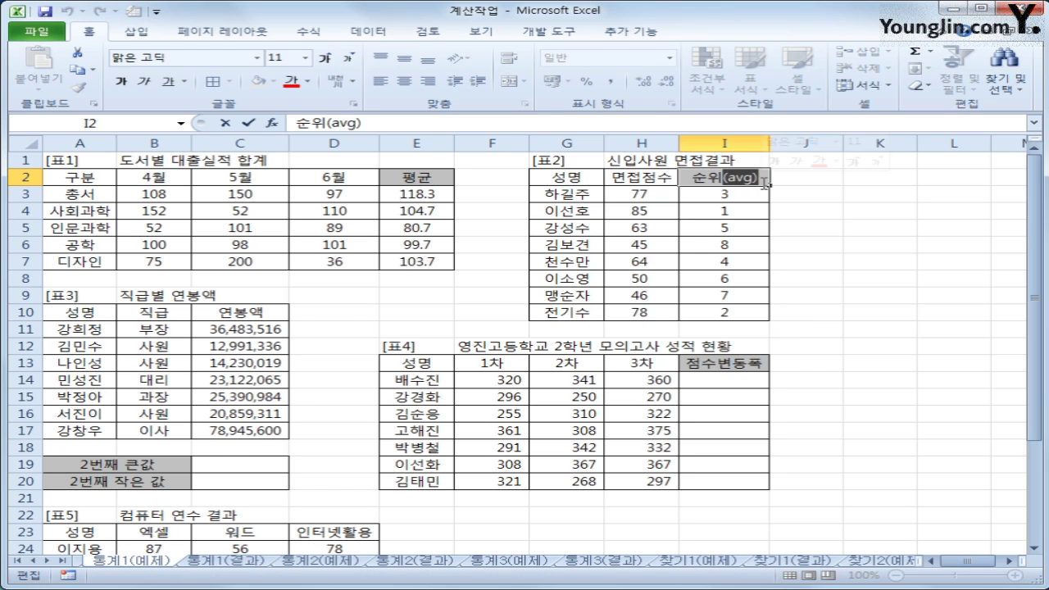
key(Delete)
key(Return)
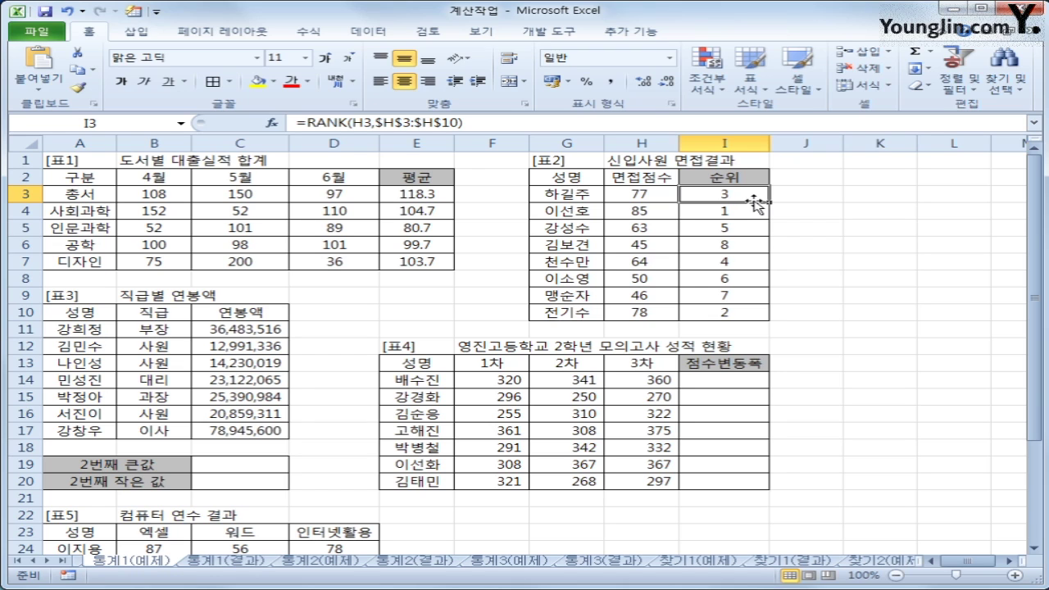
Append &"등" to the RANK formula in I3 and copy it down to I10.
click(489, 123)
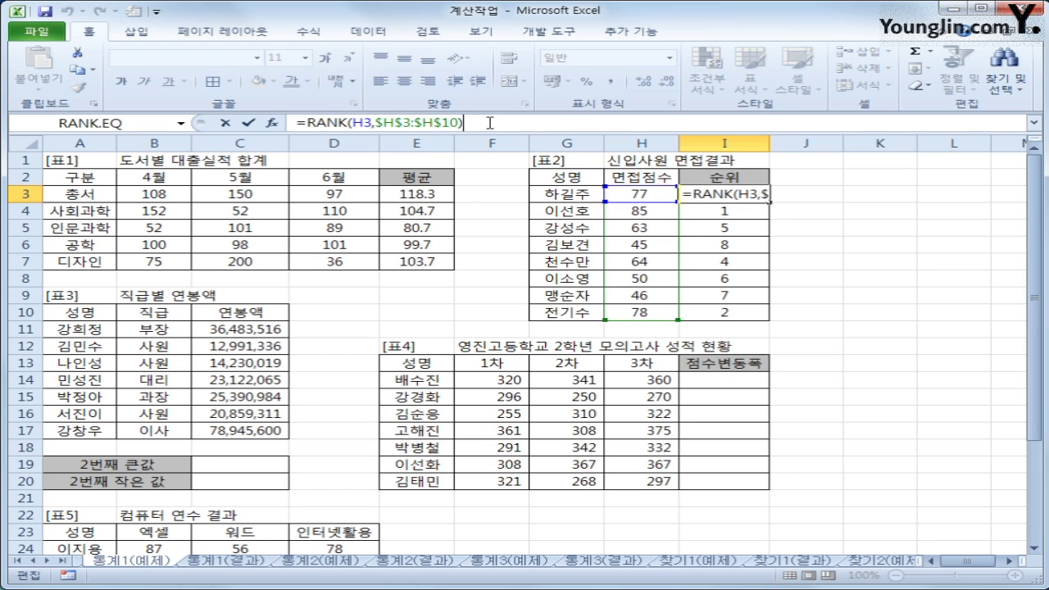
text(&")
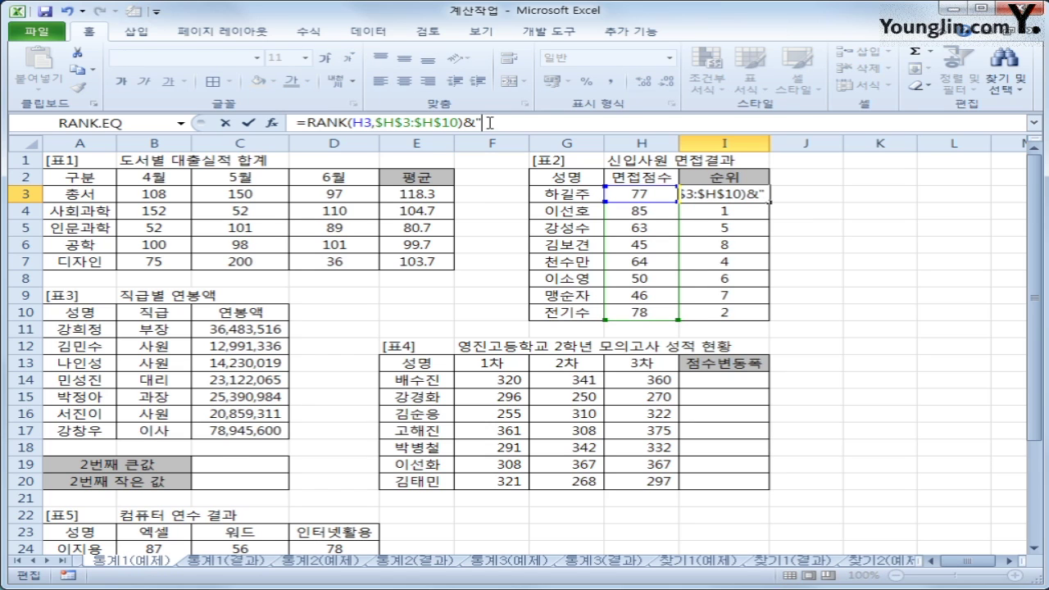
text(등")
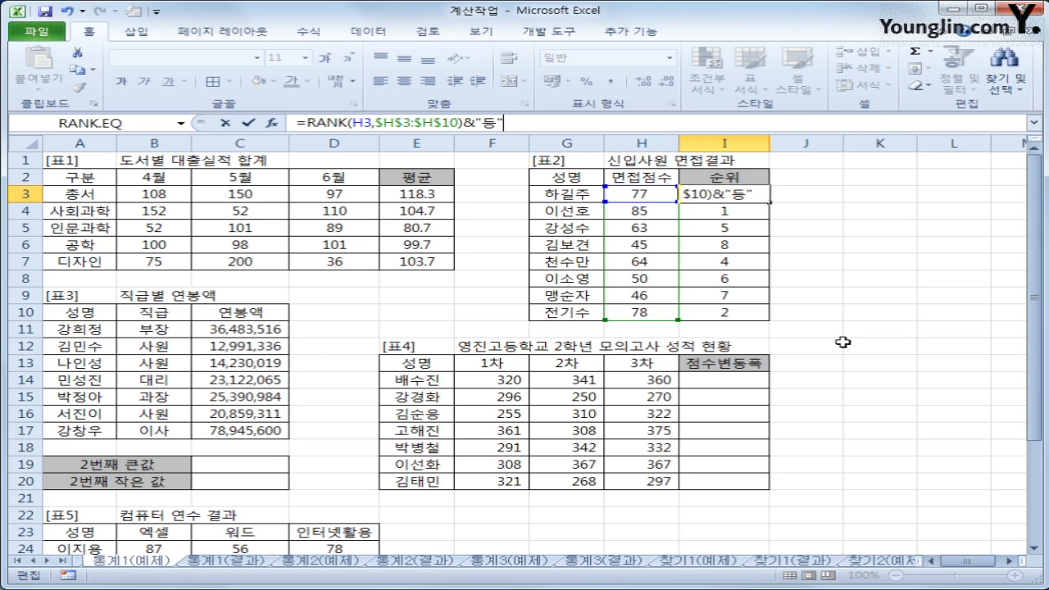
key(Return)
click(764, 197)
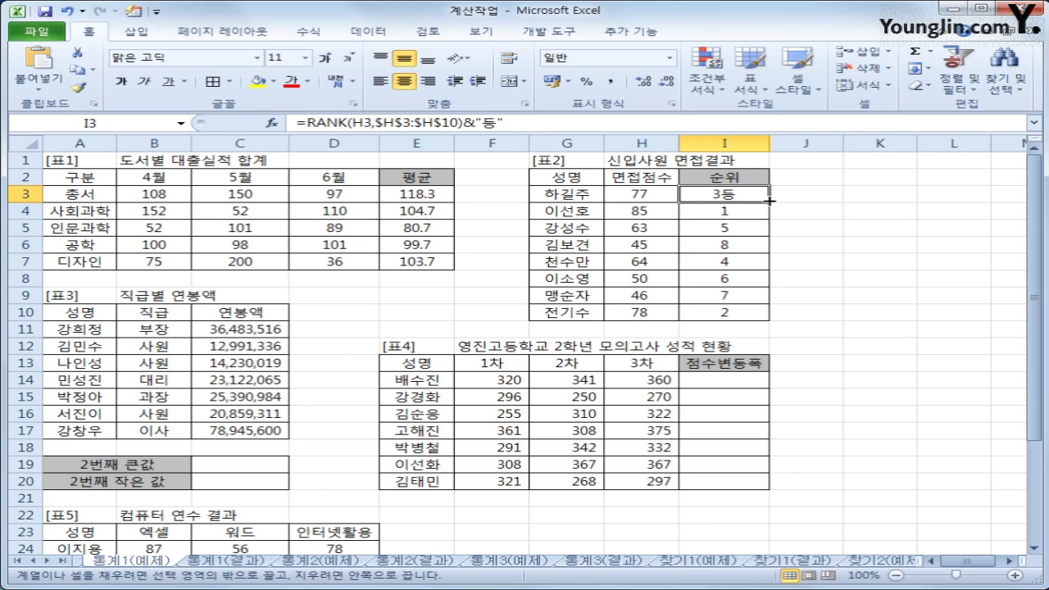
drag(770, 200, 770, 320)
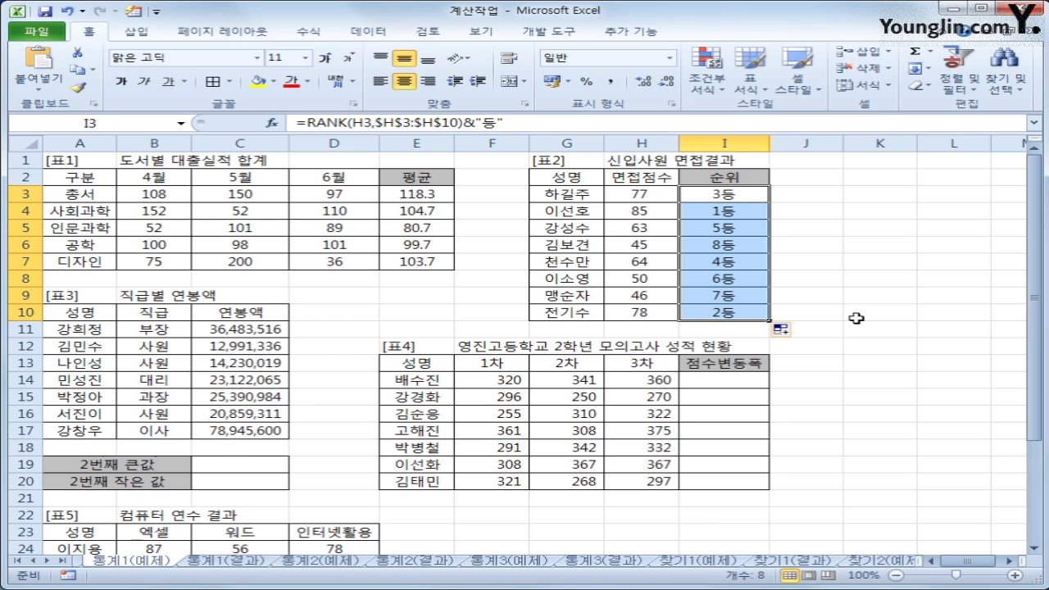
Calculate the second-largest salary of table 3 in C19 with =LARGE(C11:C17,2).
click(271, 464)
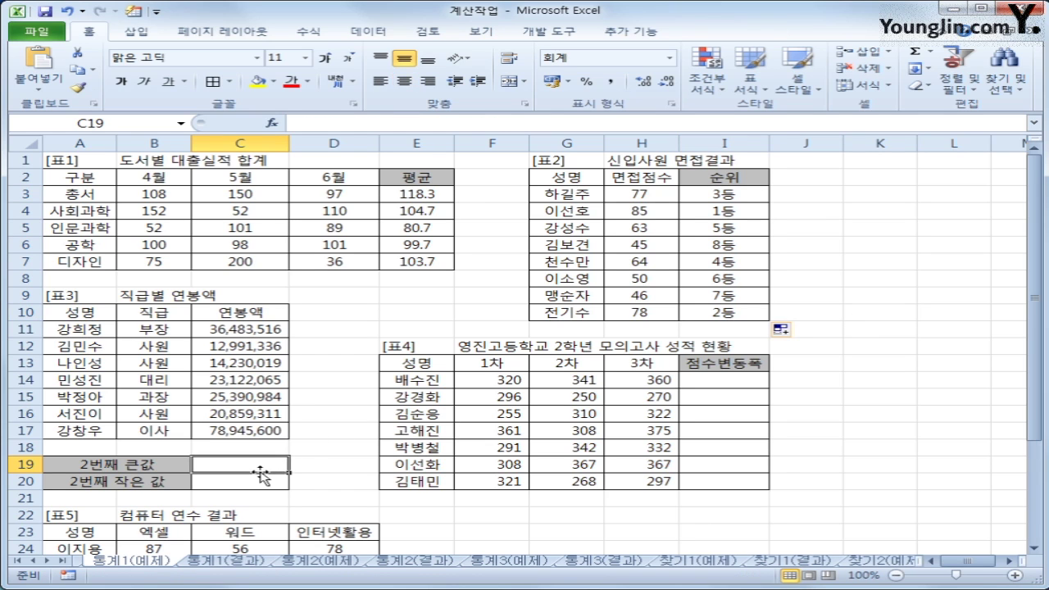
click(258, 481)
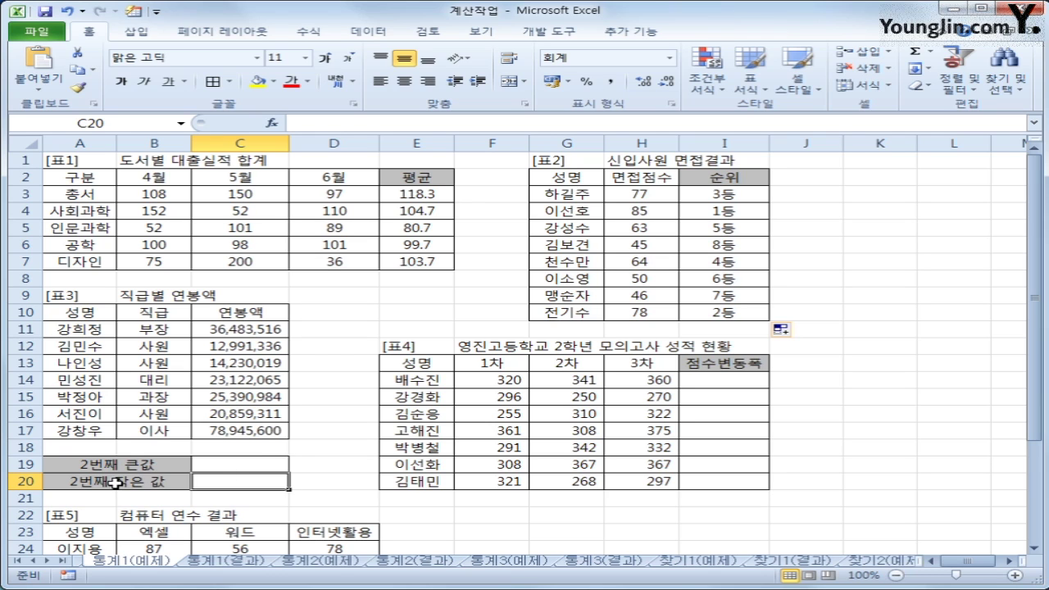
click(252, 464)
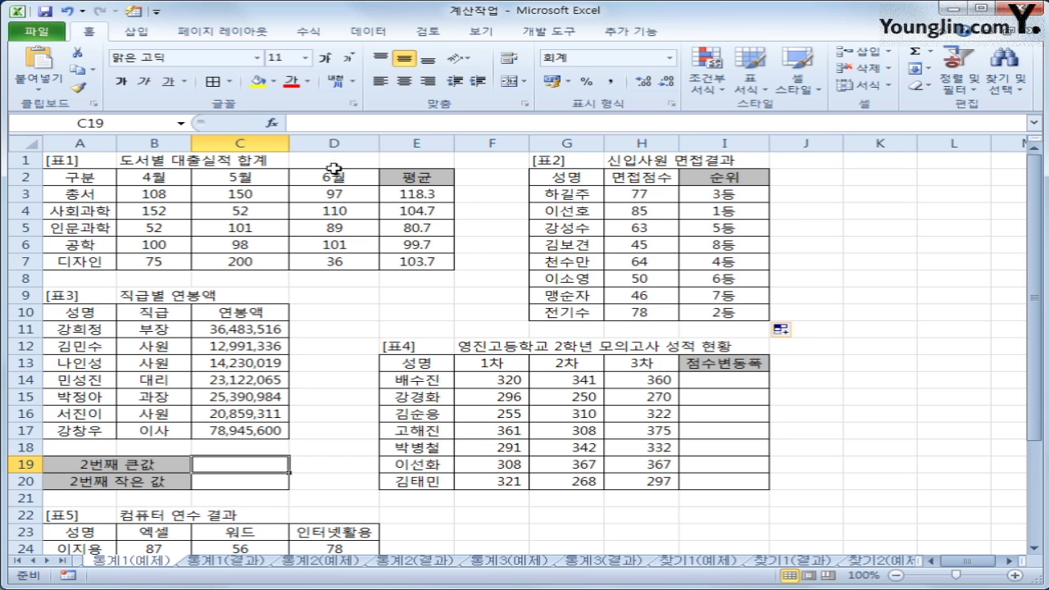
click(310, 31)
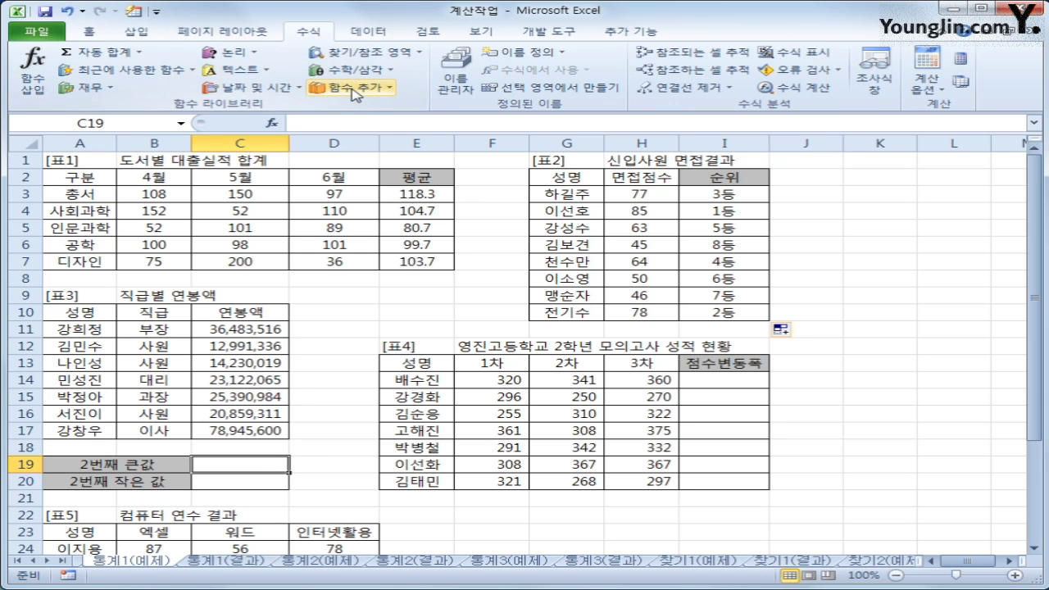
click(336, 88)
mouse_move(373, 107)
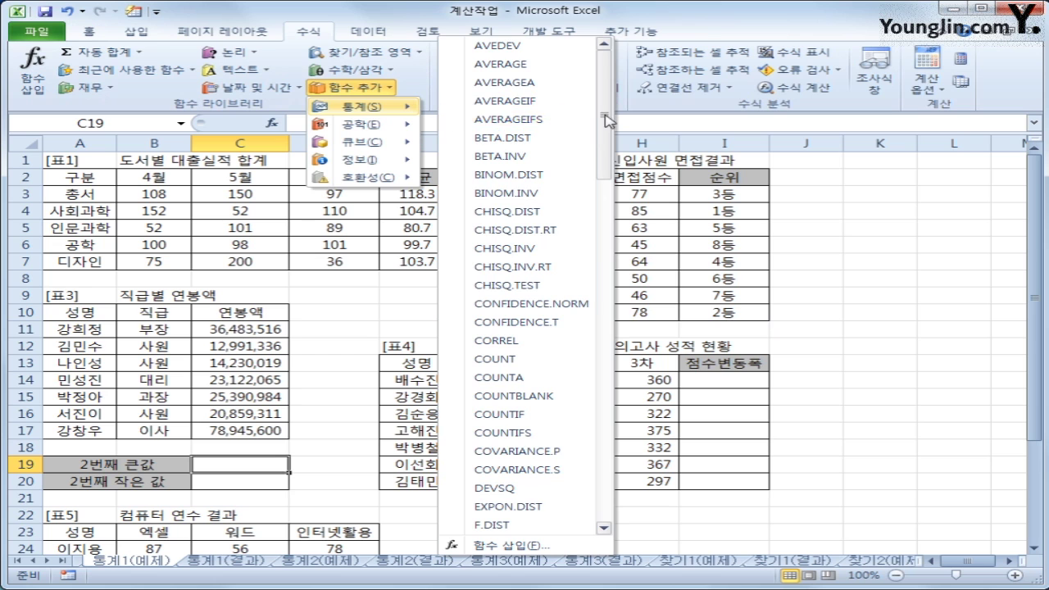
drag(604, 115, 604, 314)
click(532, 116)
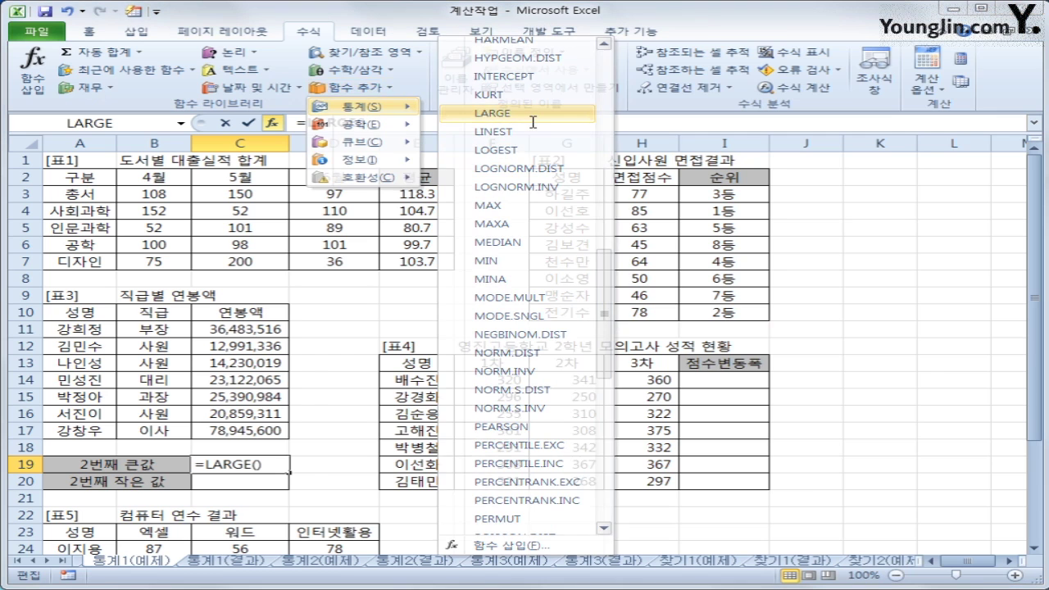
drag(527, 377, 536, 272)
click(259, 327)
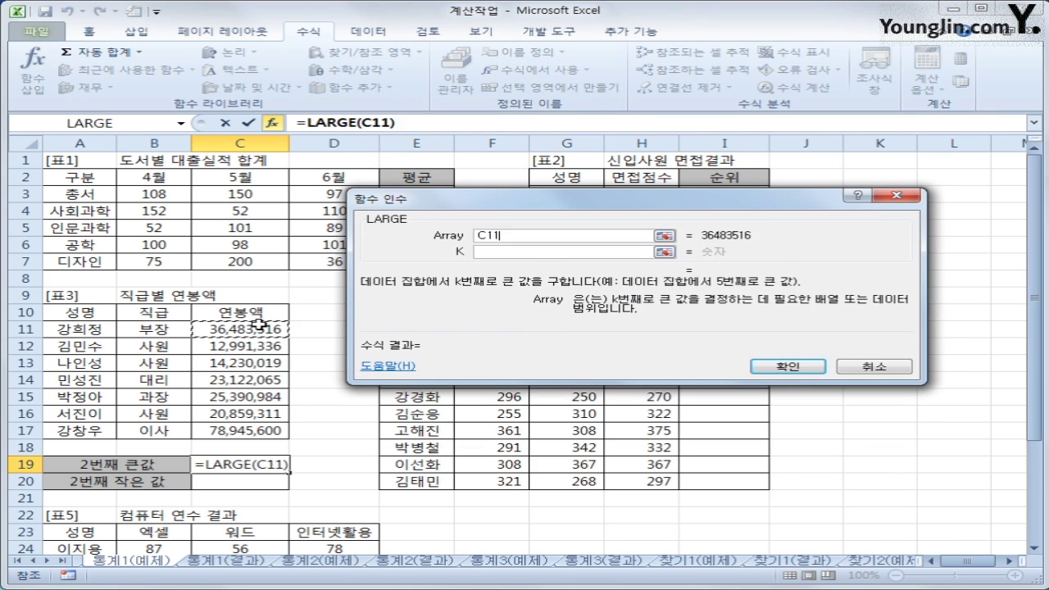
drag(259, 326, 243, 430)
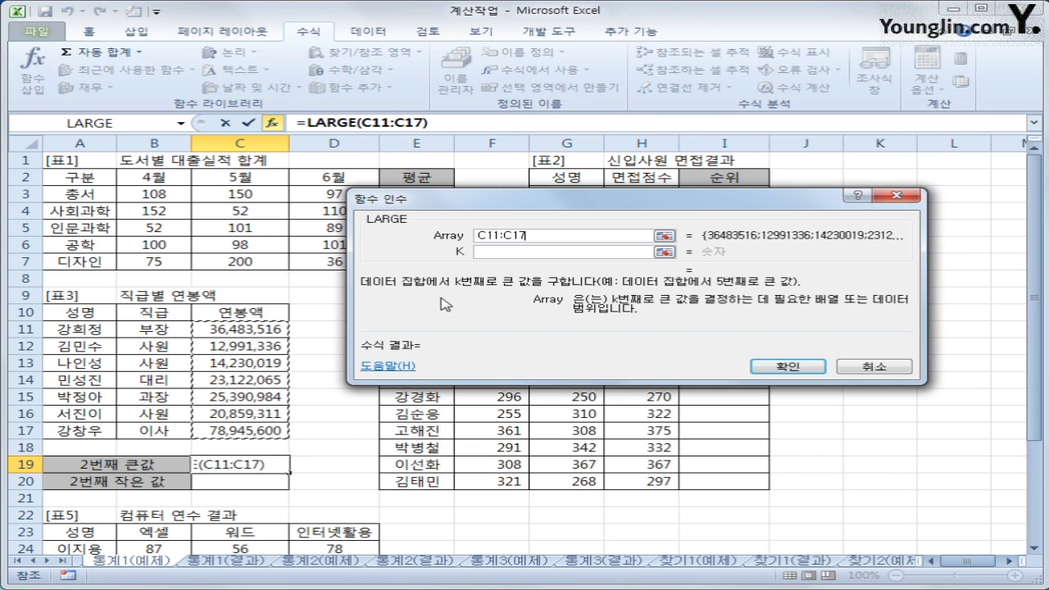
click(512, 251)
text(2)
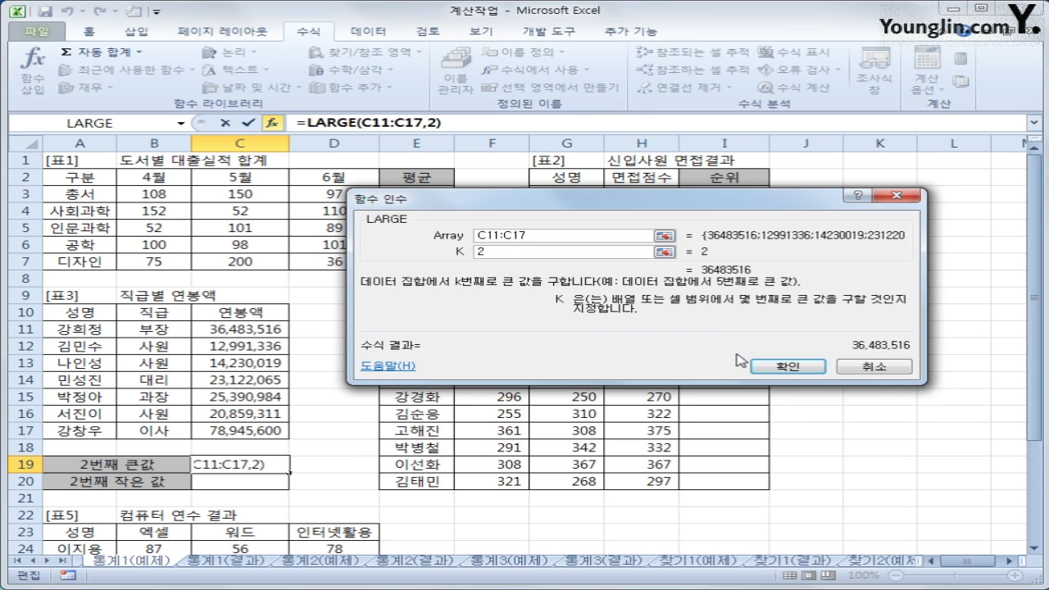
click(792, 374)
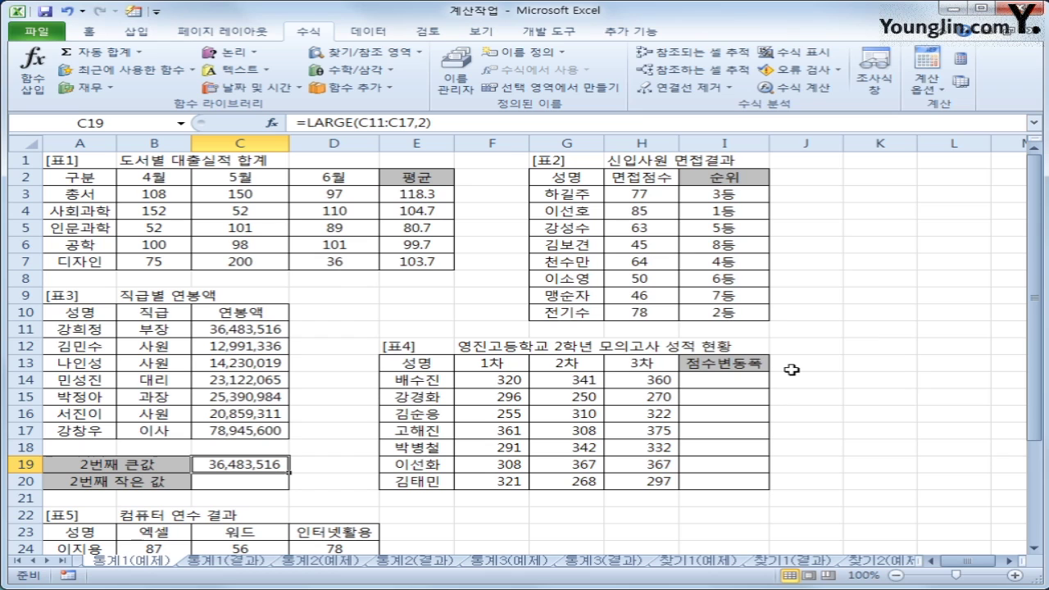
Calculate the second-smallest salary of table 3 in C20 with =SMALL(C11:C17,2).
click(269, 484)
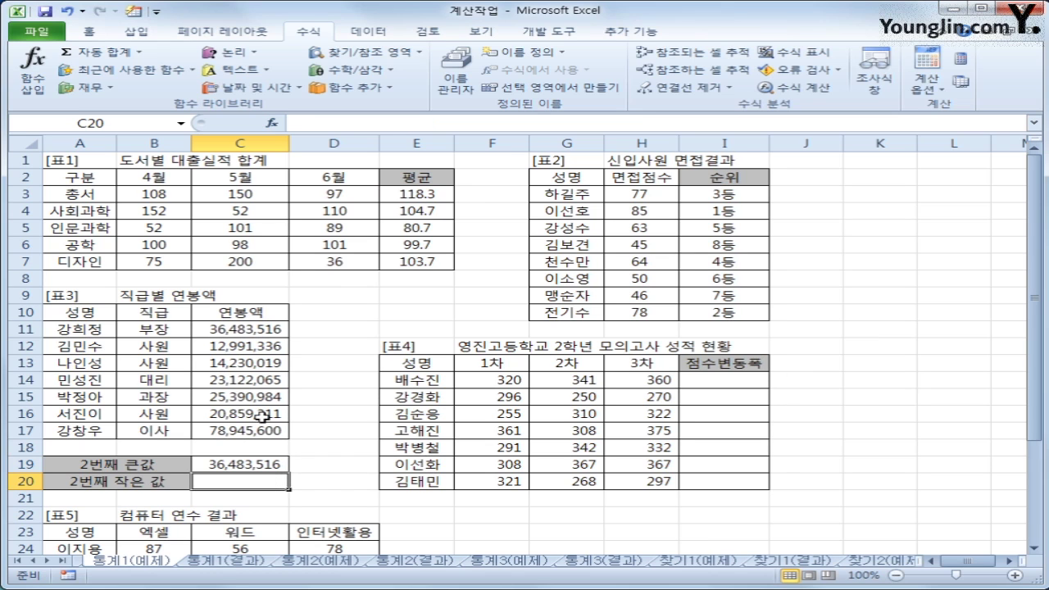
click(315, 92)
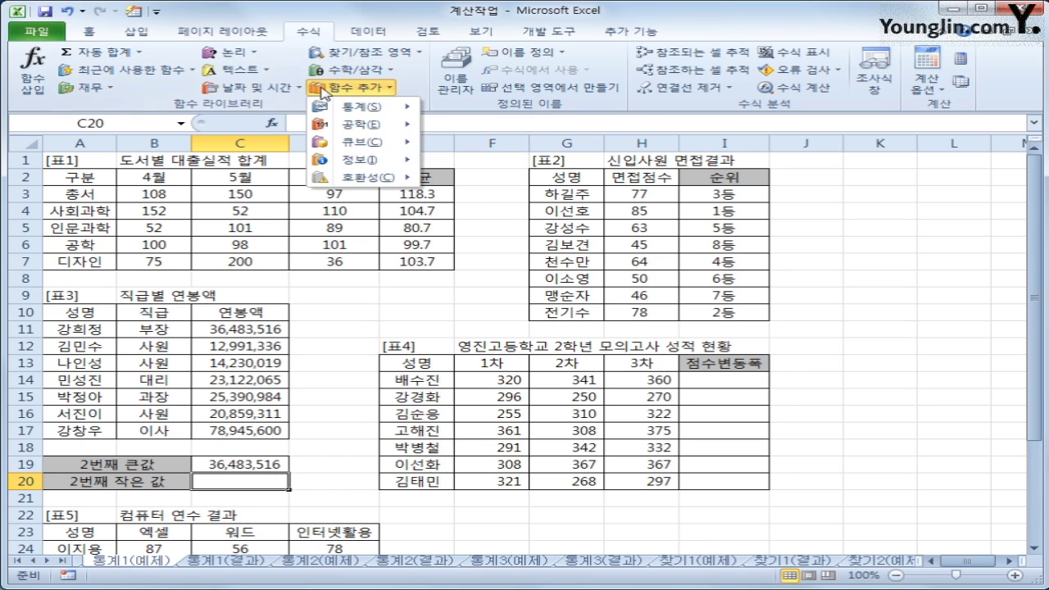
mouse_move(363, 122)
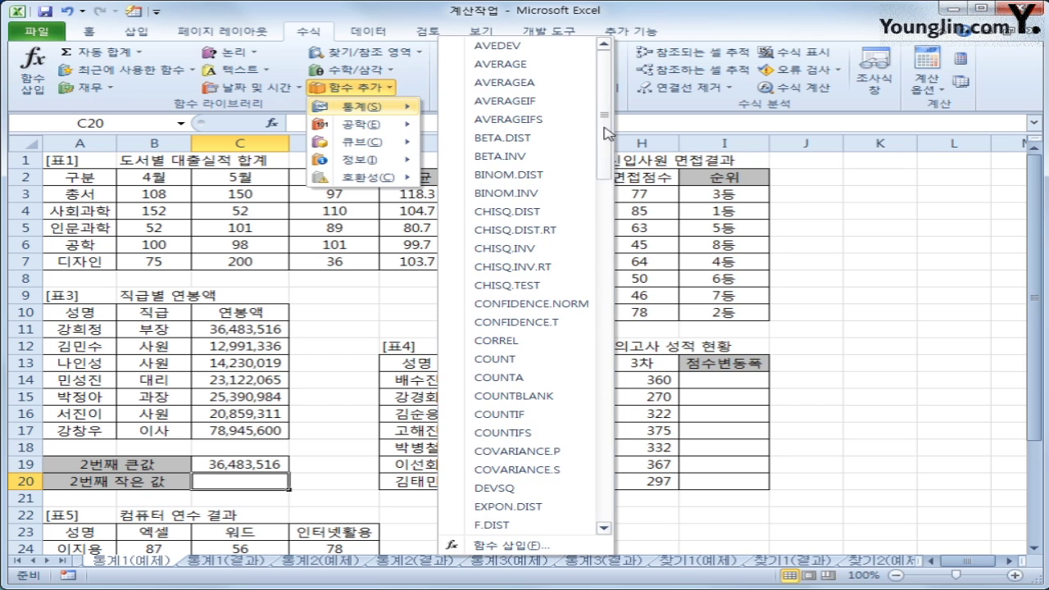
scroll(594, 313, down, 10)
scroll(594, 312, down, 7)
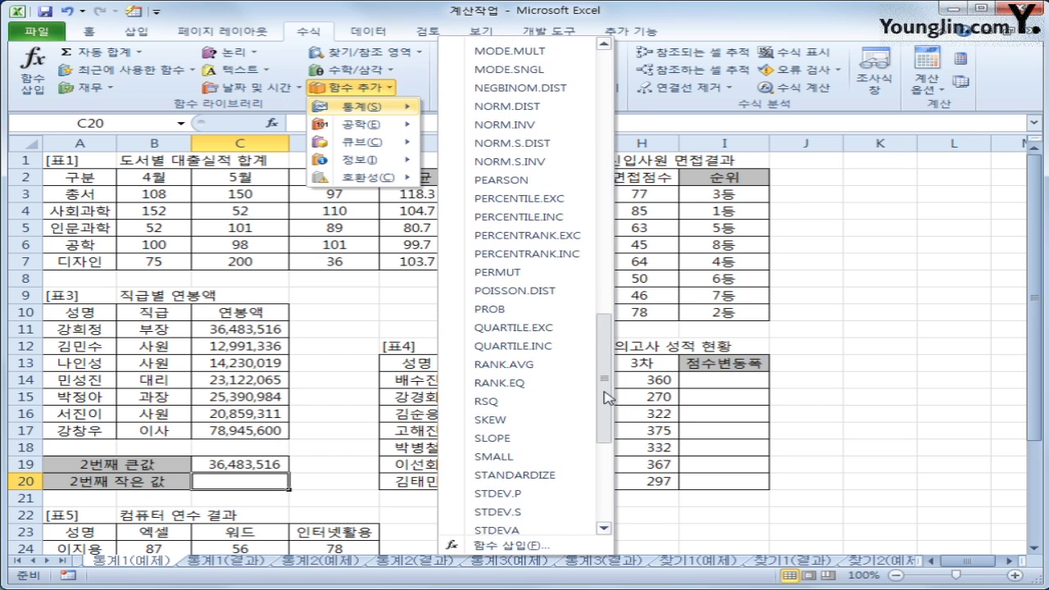
click(561, 398)
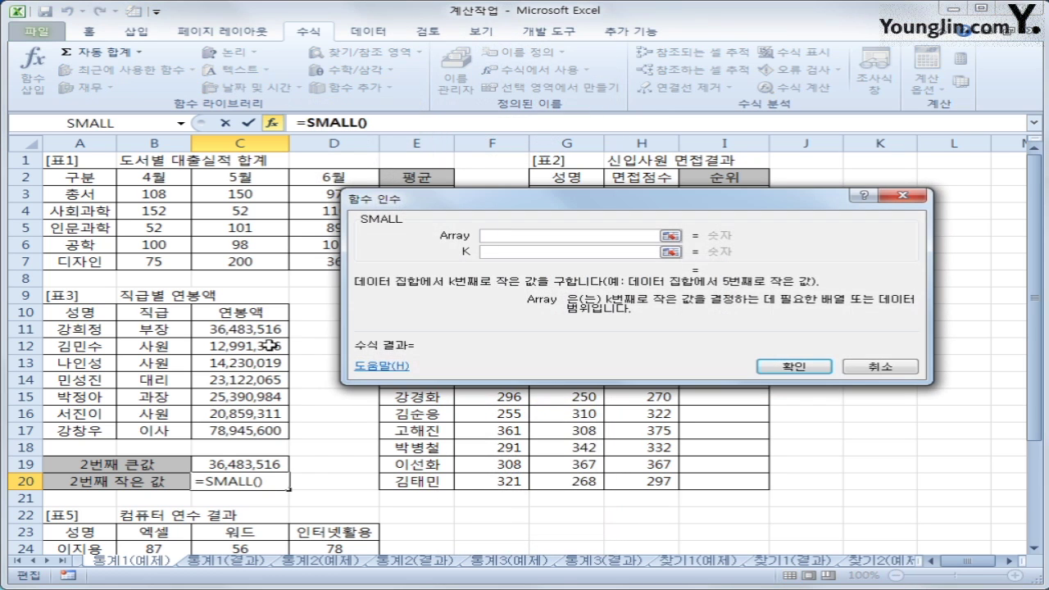
drag(261, 329, 278, 431)
click(498, 251)
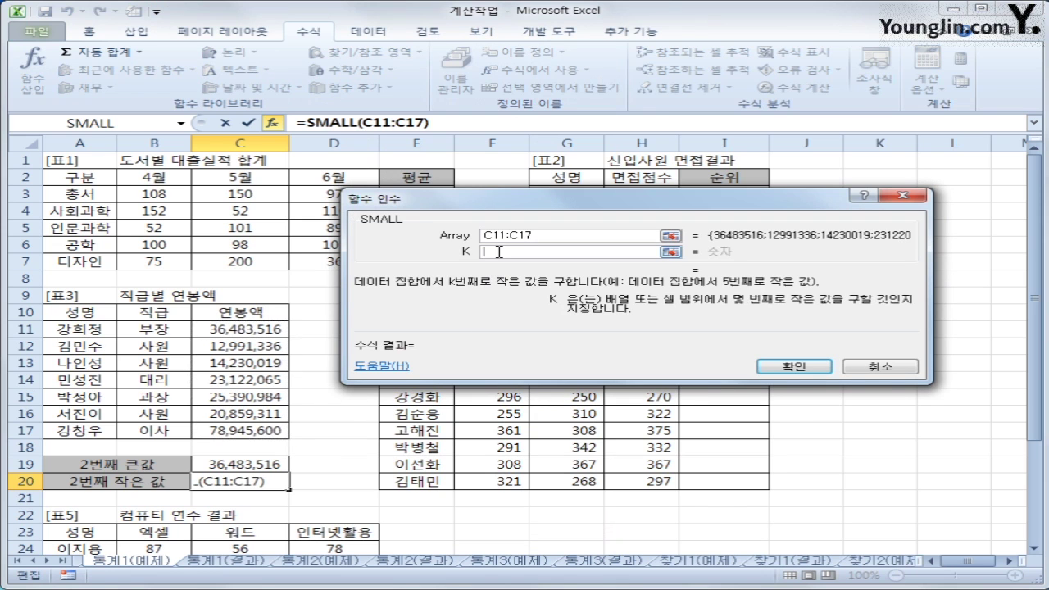
text(2)
click(792, 367)
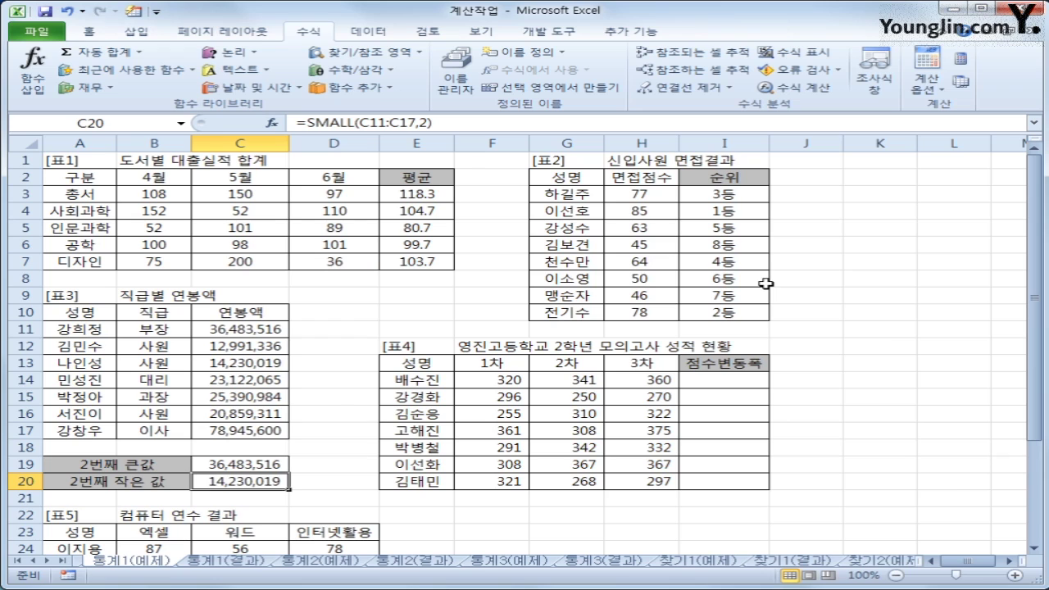
Enter =MAX(F14:H14) in I14 as the first part of table 4's score variation formula.
click(729, 377)
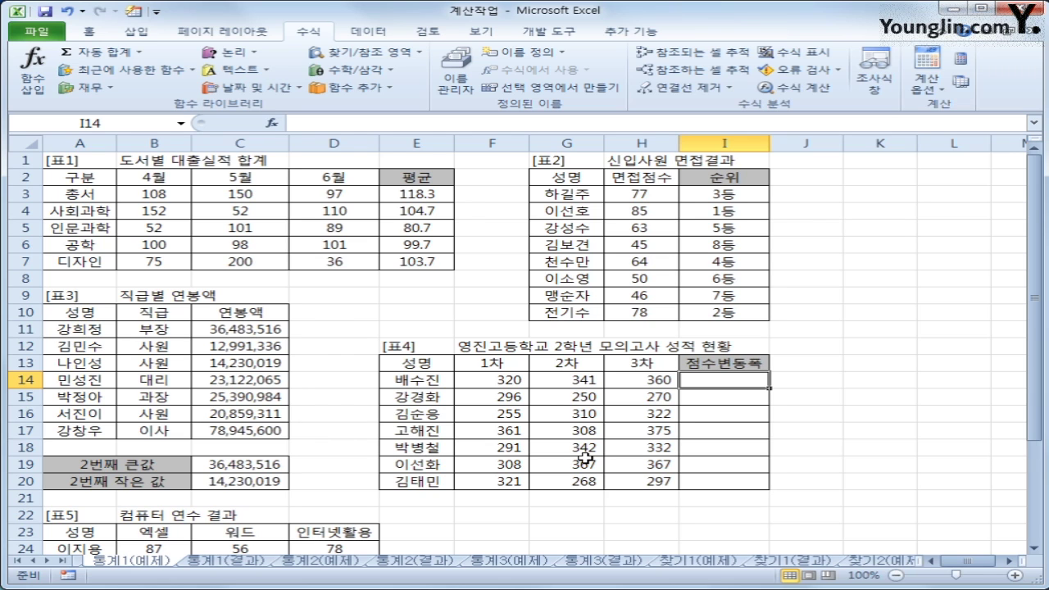
click(139, 52)
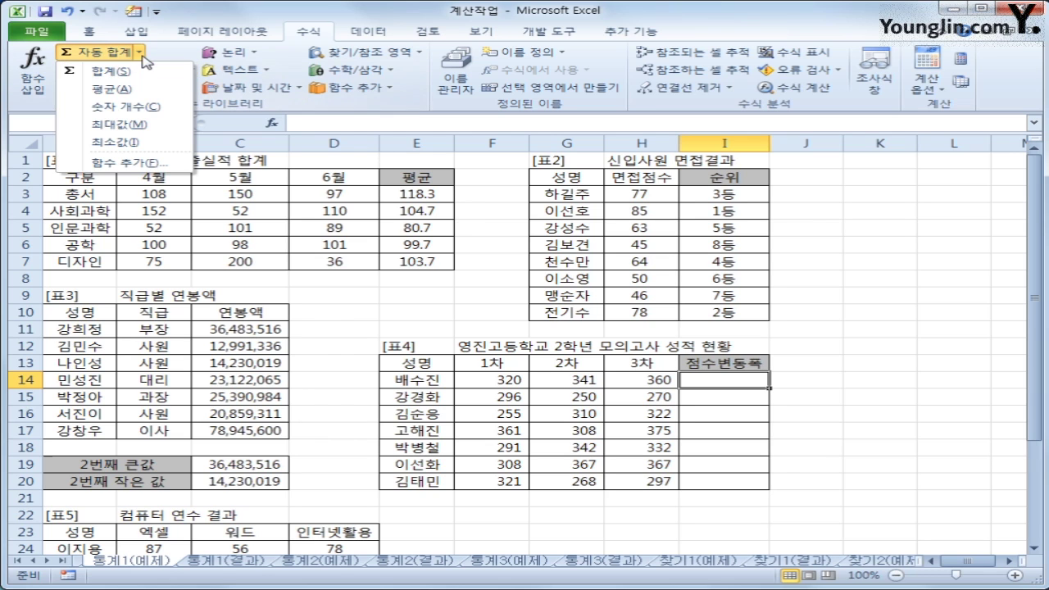
click(155, 124)
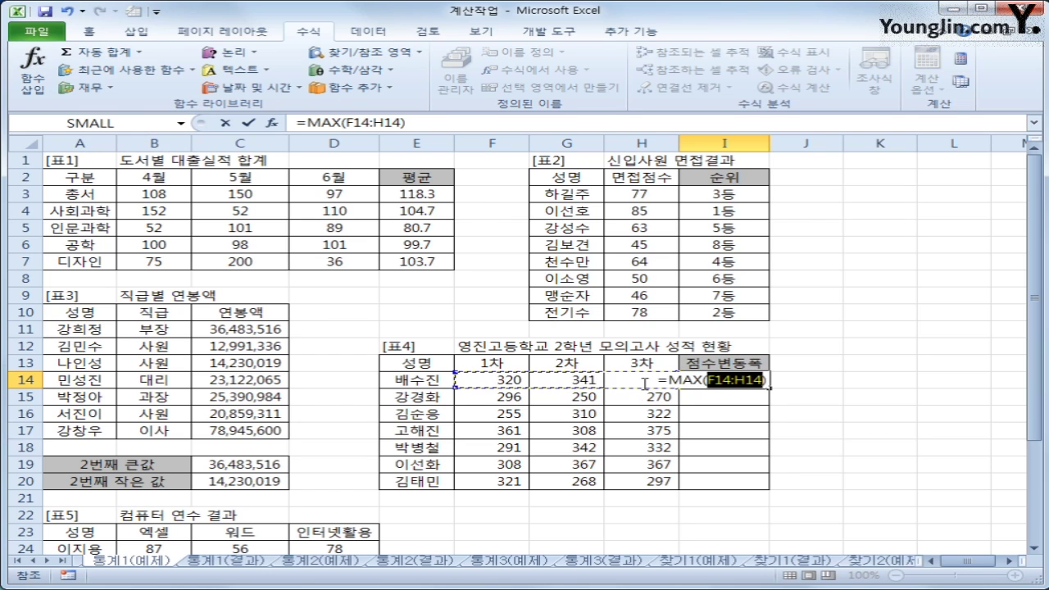
key(Return)
Append -MIN(F14:H14) to the MAX formula in I14 and copy it down to I20.
click(712, 381)
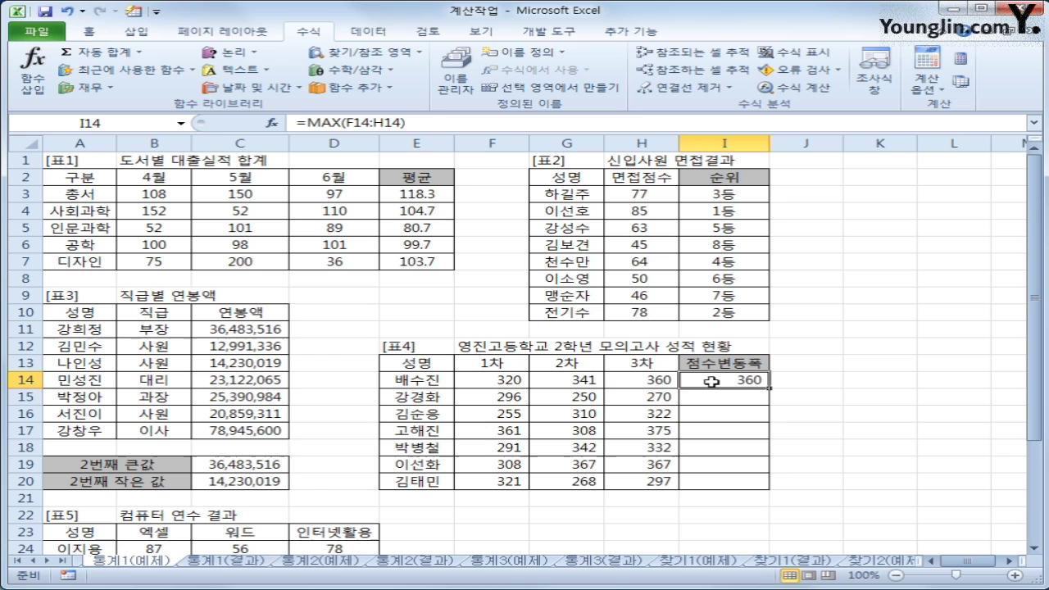
click(420, 123)
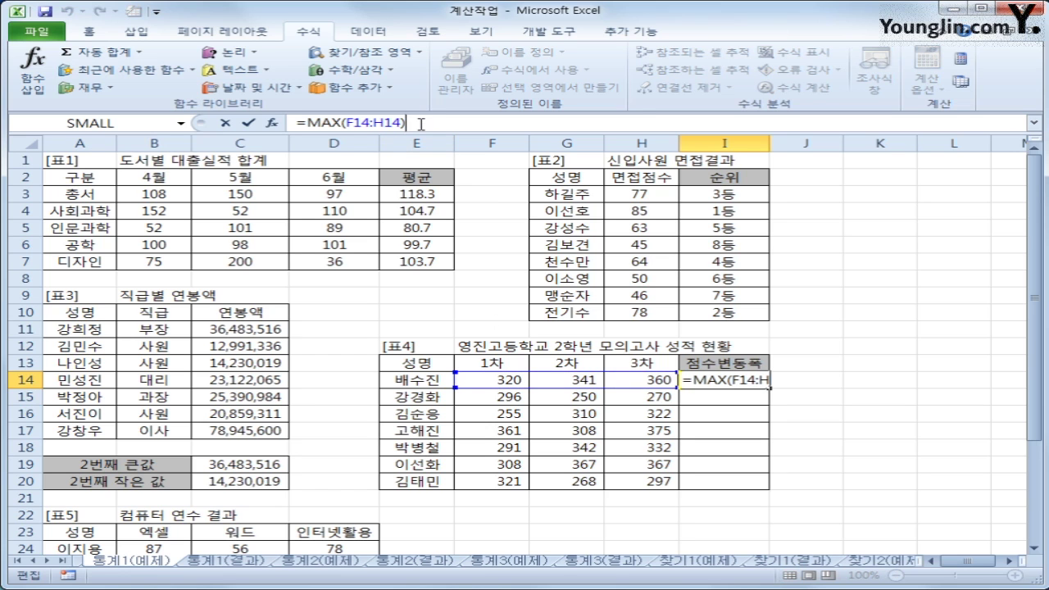
text(-)
click(355, 89)
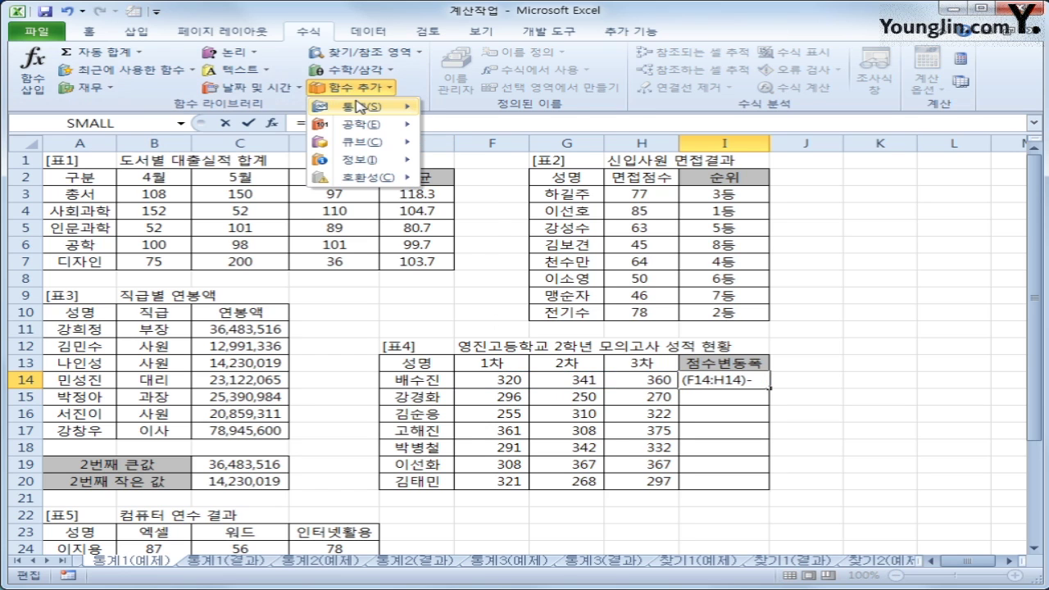
mouse_move(360, 106)
drag(607, 115, 613, 287)
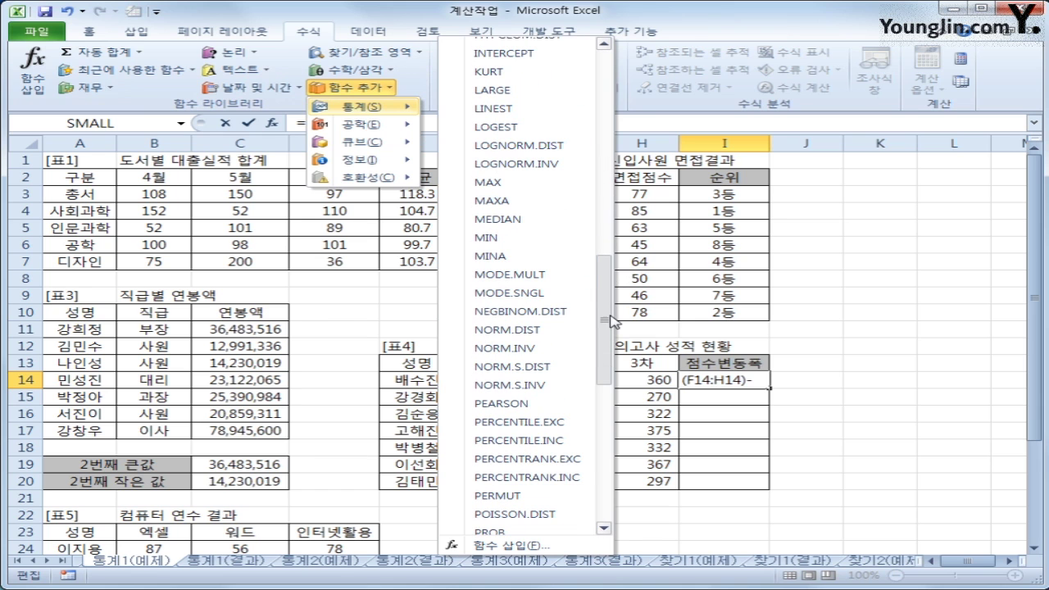
click(543, 241)
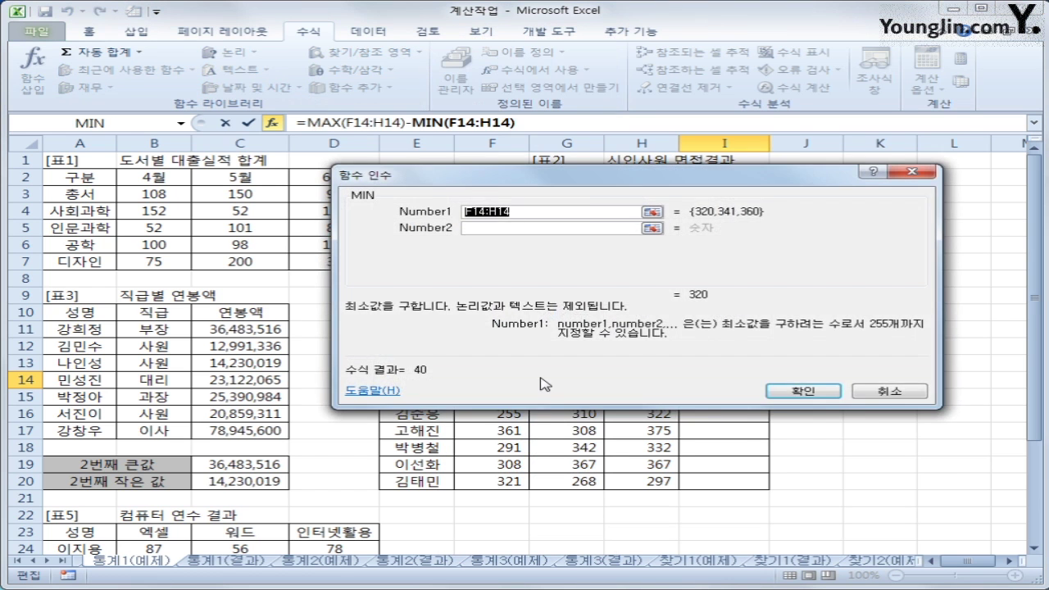
click(563, 379)
drag(492, 380, 627, 382)
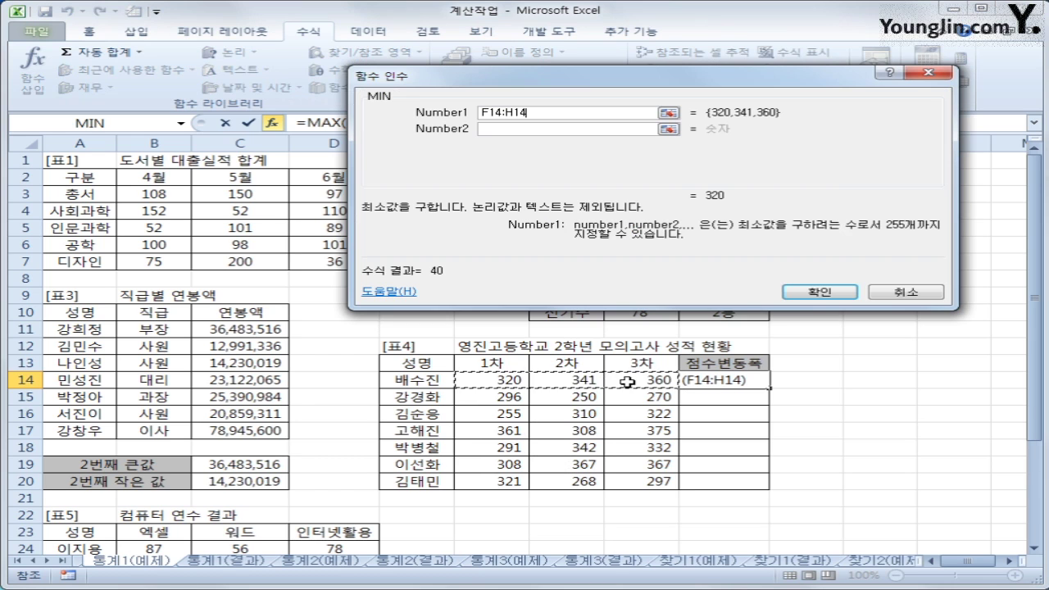
key(Return)
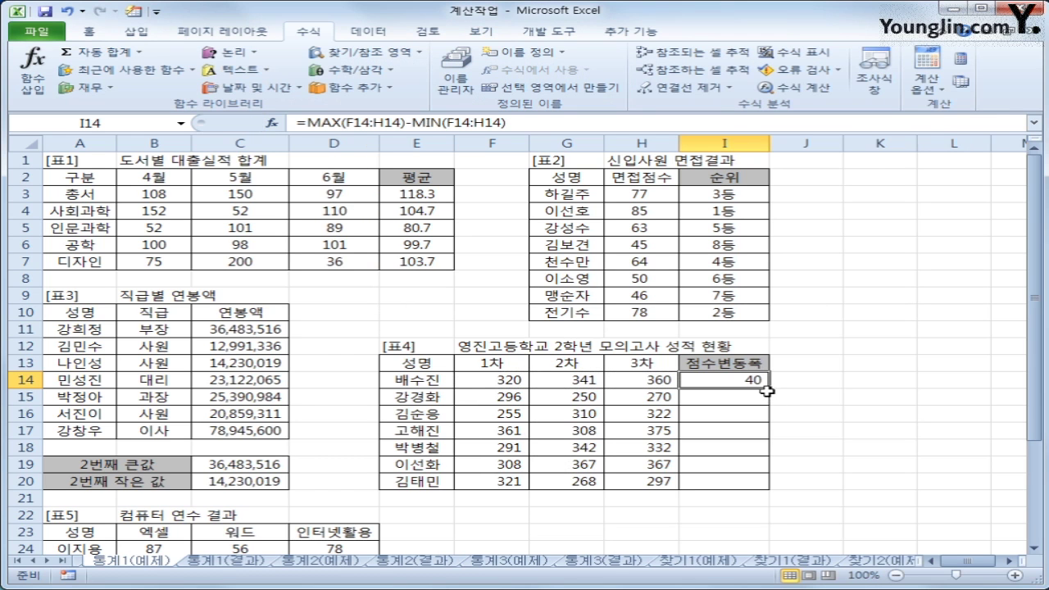
drag(770, 393, 769, 487)
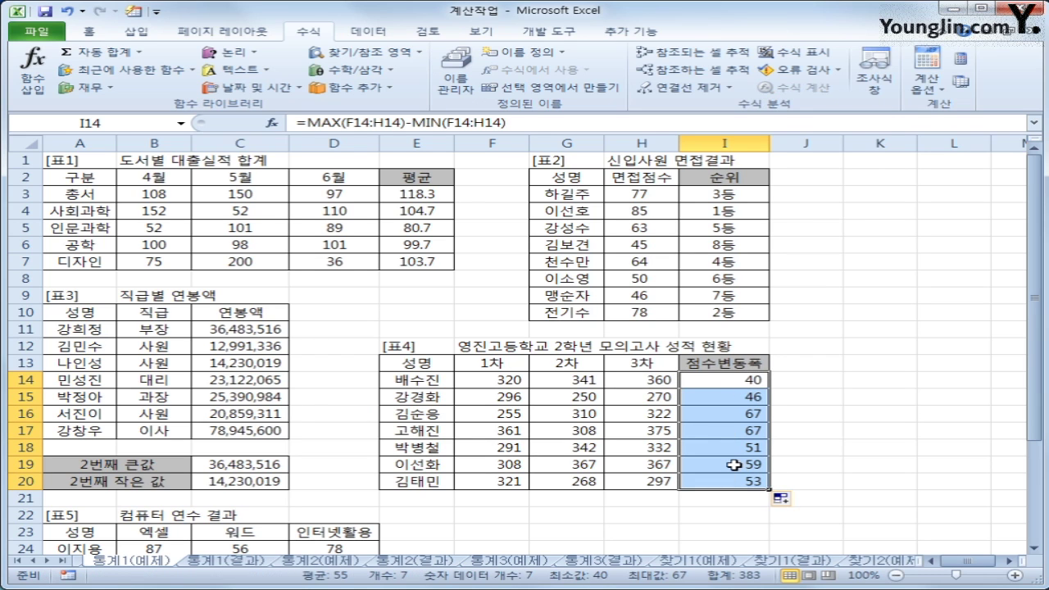
Start the standard deviation formula for table 5's Excel scores in B30 with =stdev.
scroll(570, 426, down, 4)
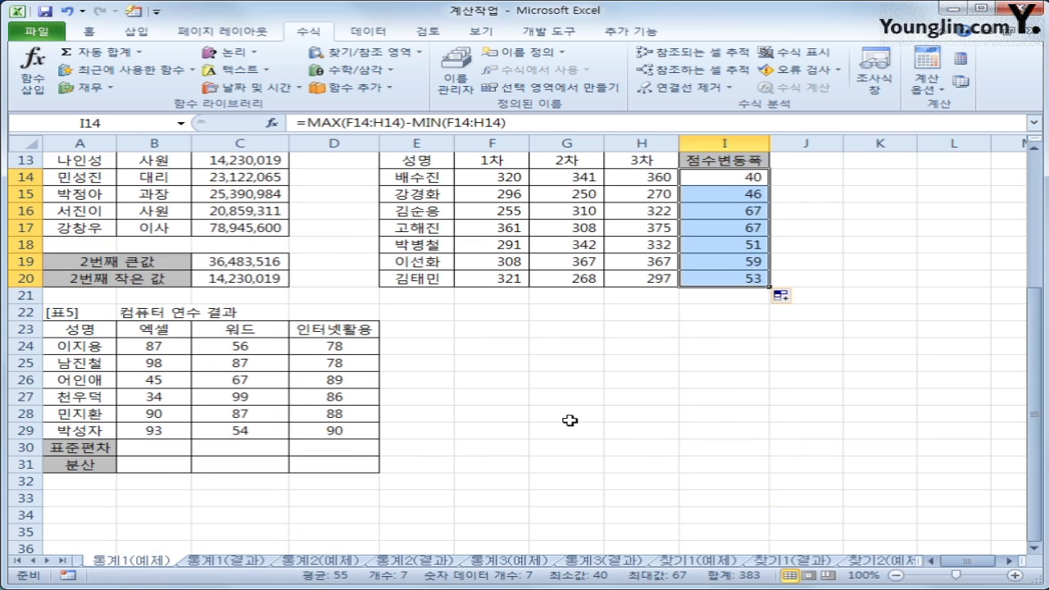
click(151, 448)
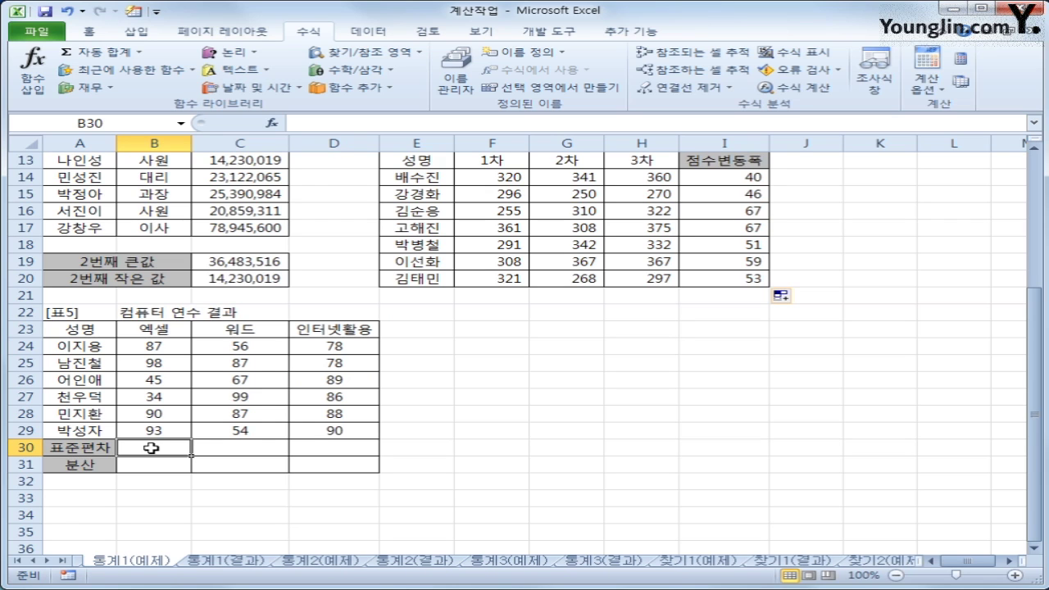
text(=)
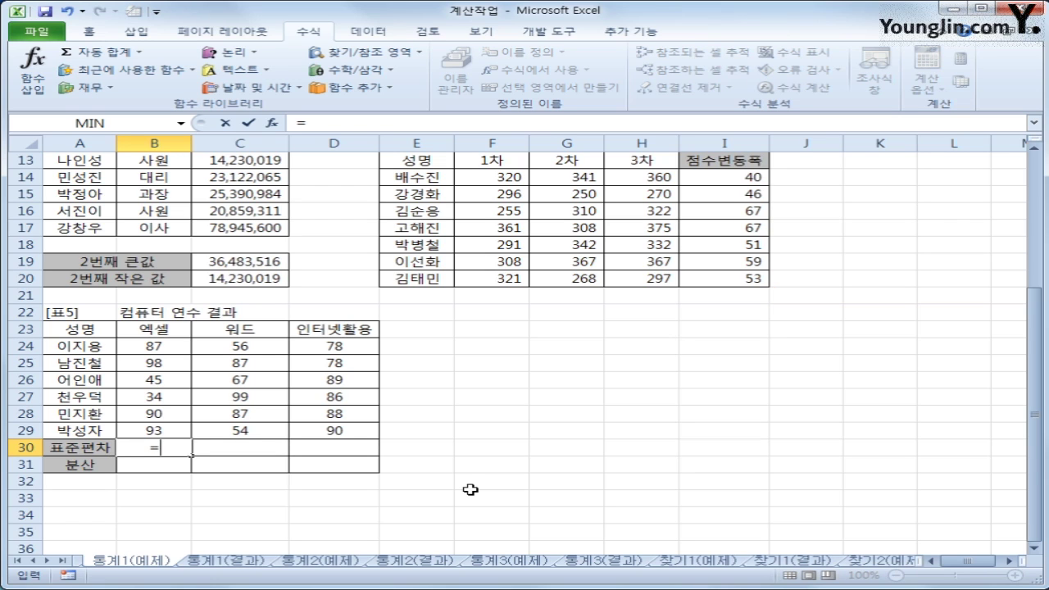
text(ㄴ)
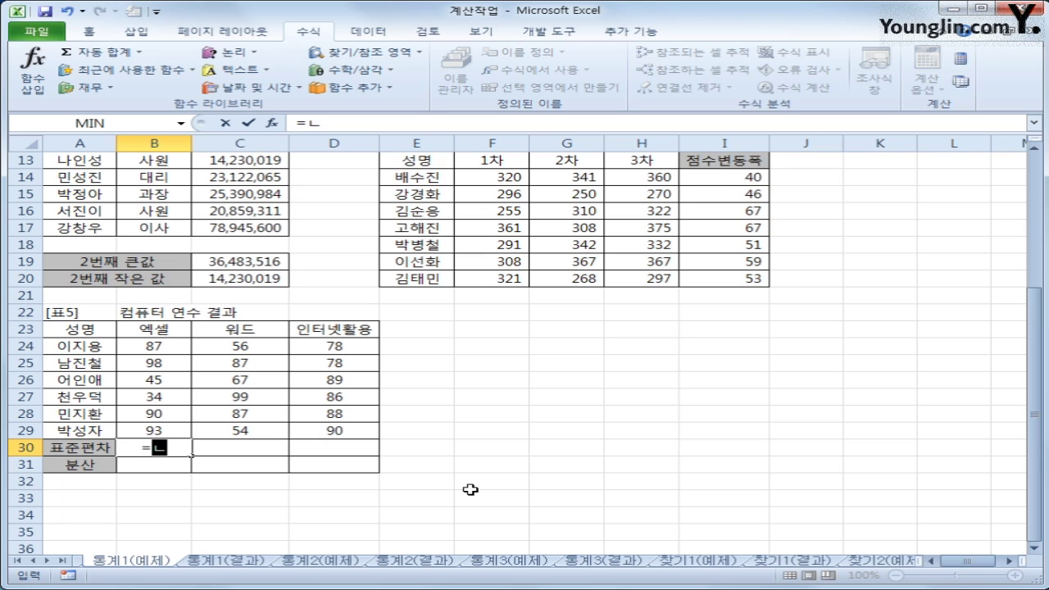
key(BackSpace)
text(st)
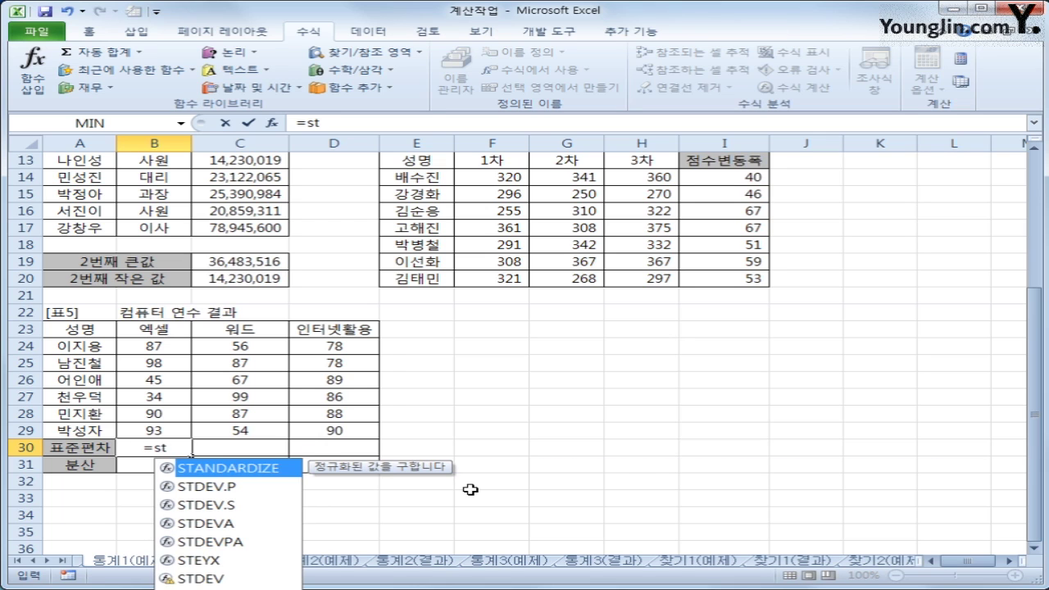
text(dev)
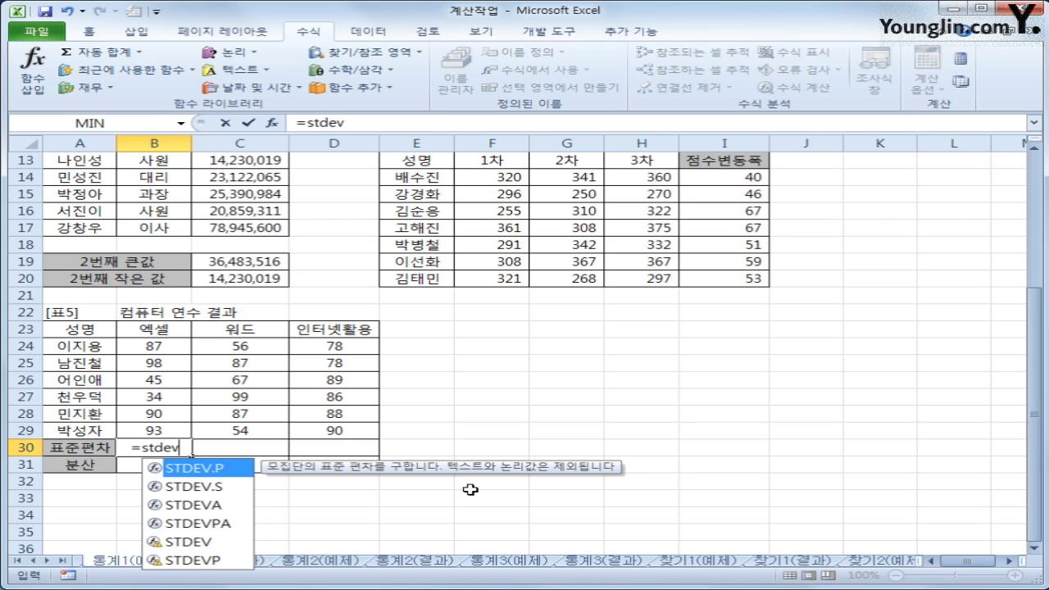
Compare the descriptions of the suggested STDEV.P, STDEV.S and STDEV functions.
key(Down)
key(Down)
key(Down)
key(Down)
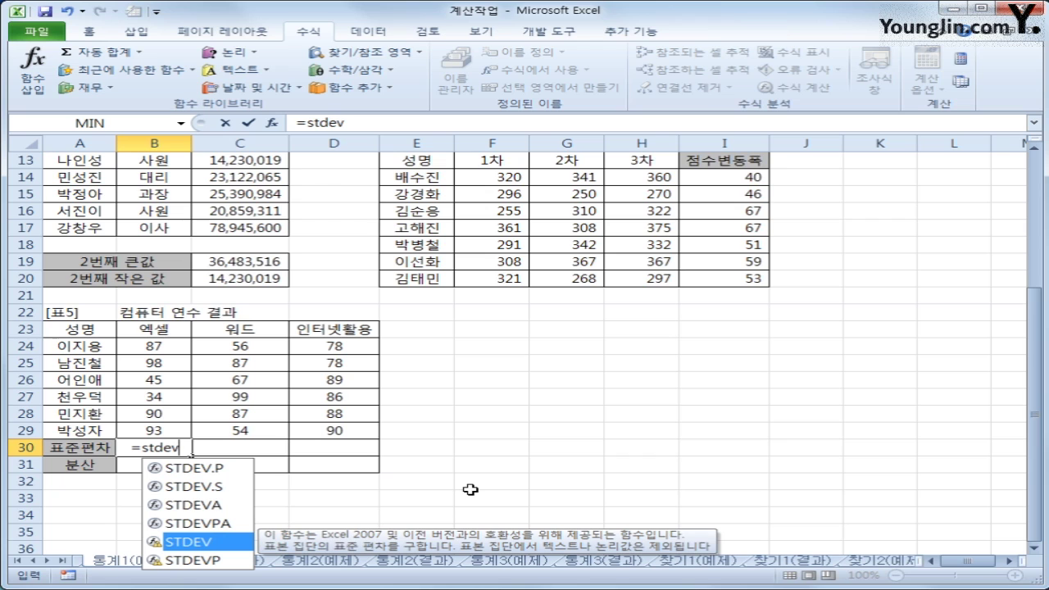
key(Up)
key(Up)
key(Up)
key(Up)
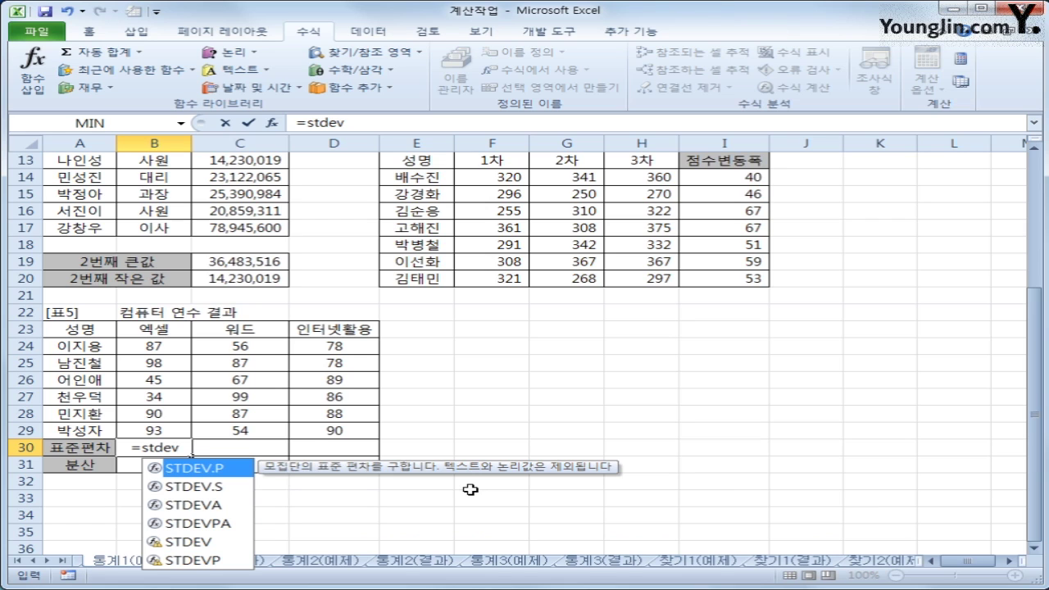
key(Down)
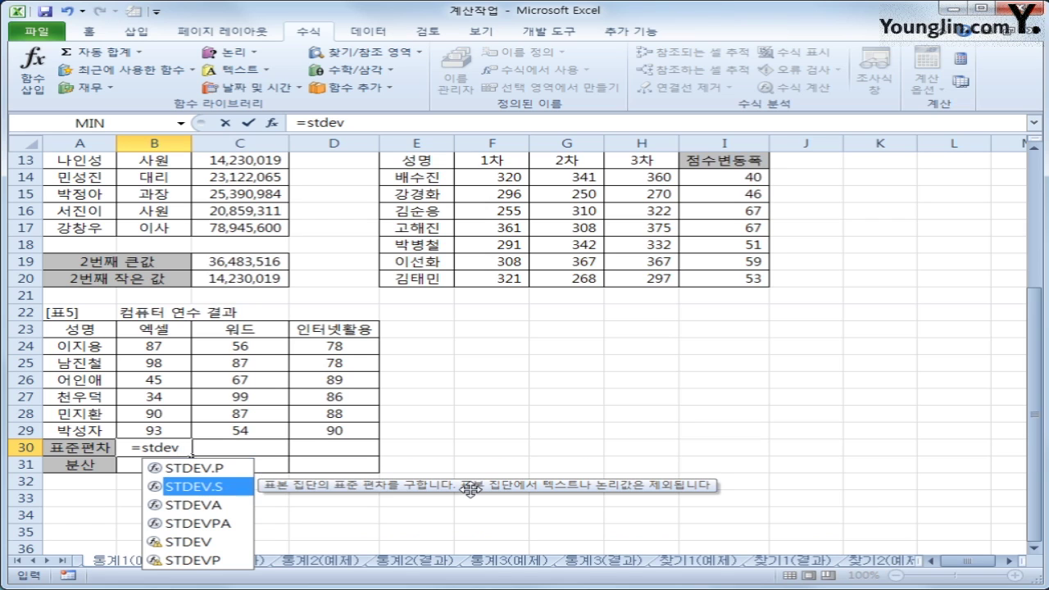
key(Up)
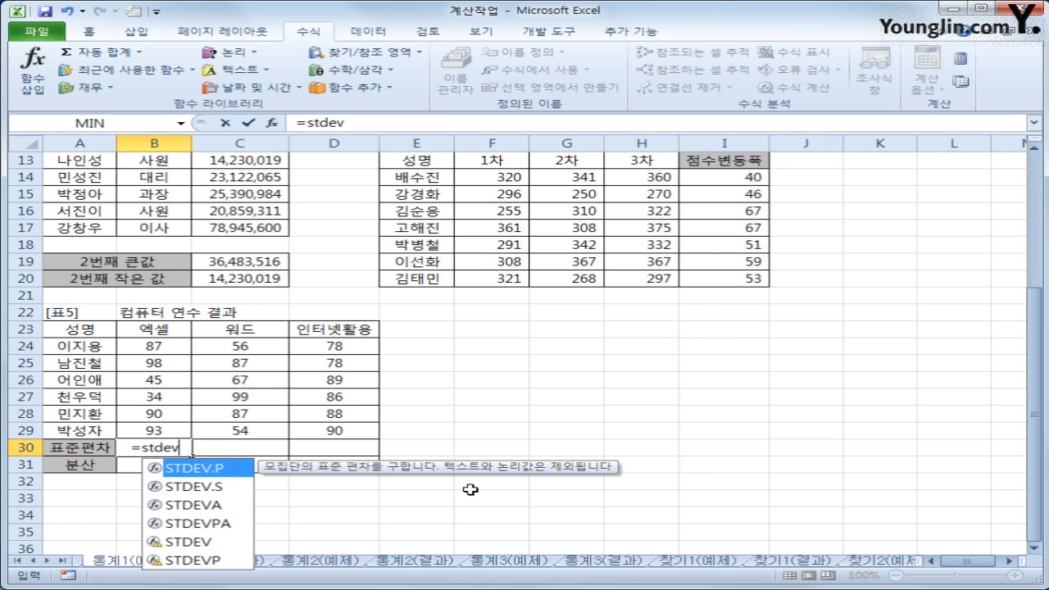
key(Down)
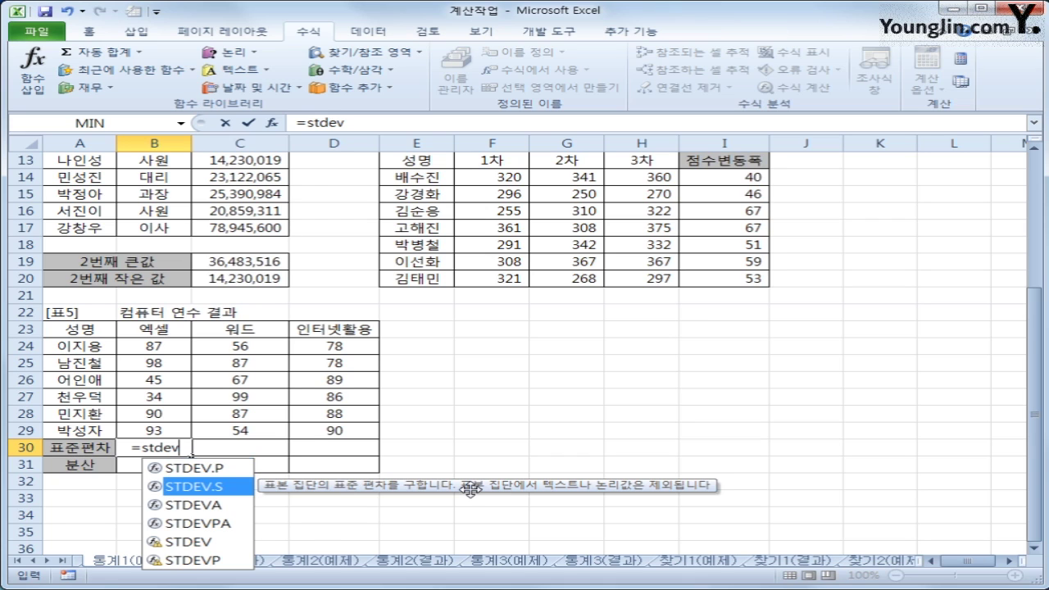
key(Up)
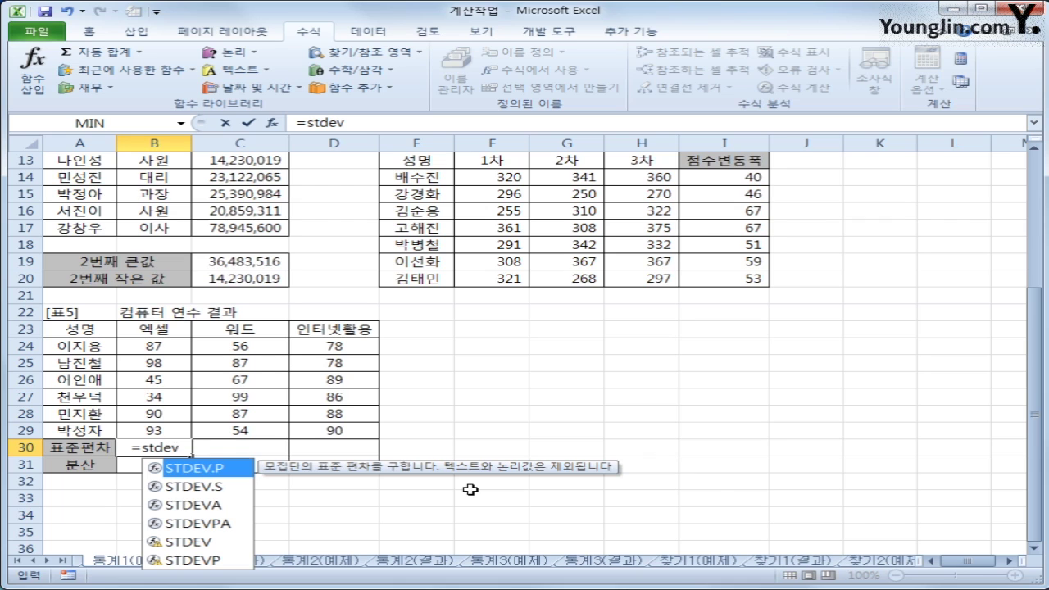
Complete the standard deviation formula in B30 as =STDEV(B24:B29) and copy it across to D30.
key(Down)
key(Down)
key(Down)
key(Down)
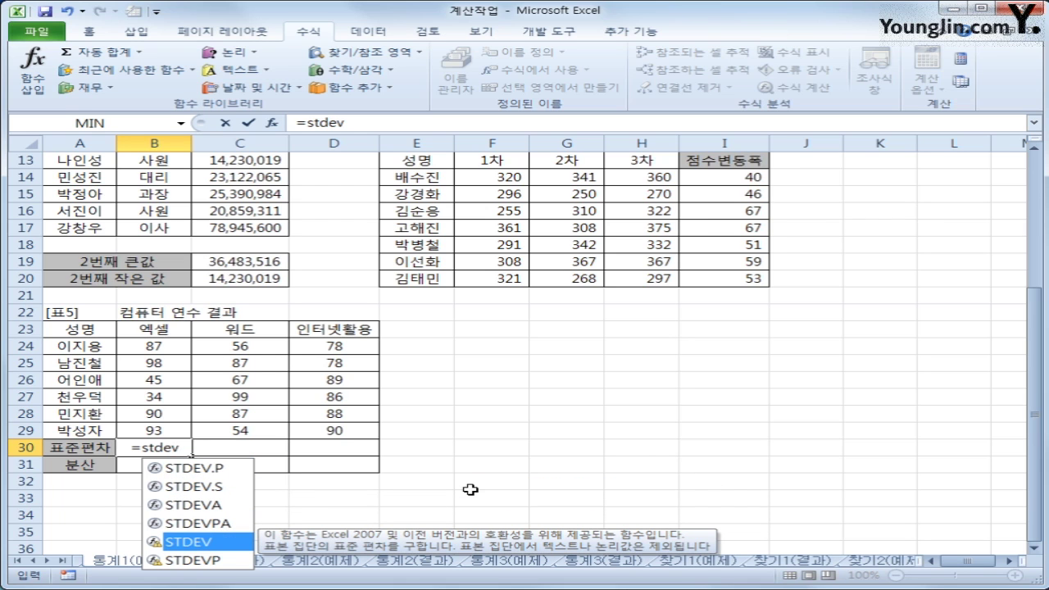
text(()
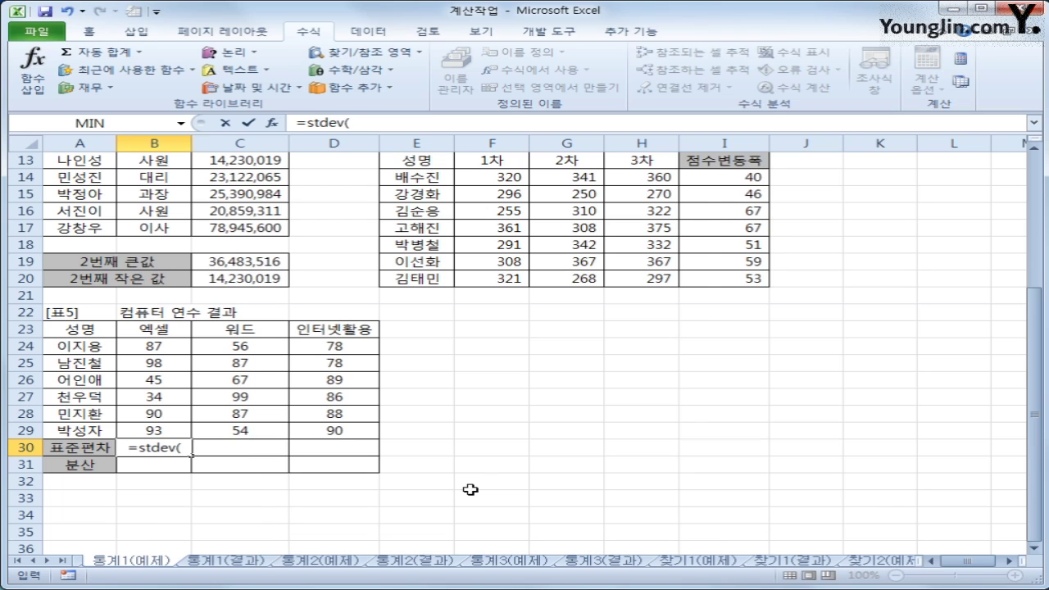
drag(189, 354, 173, 429)
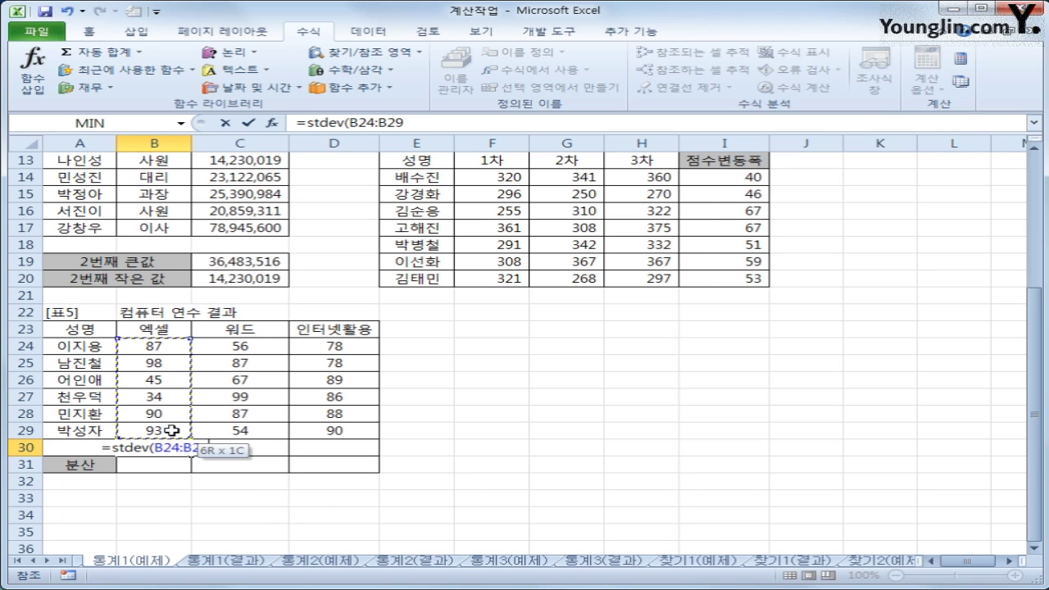
text())
key(Return)
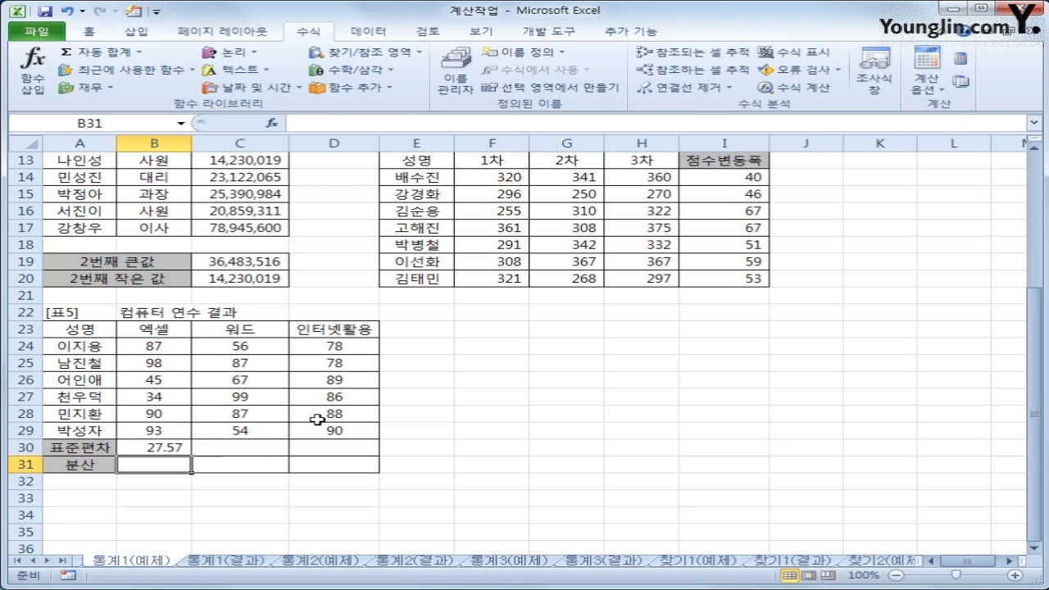
click(155, 447)
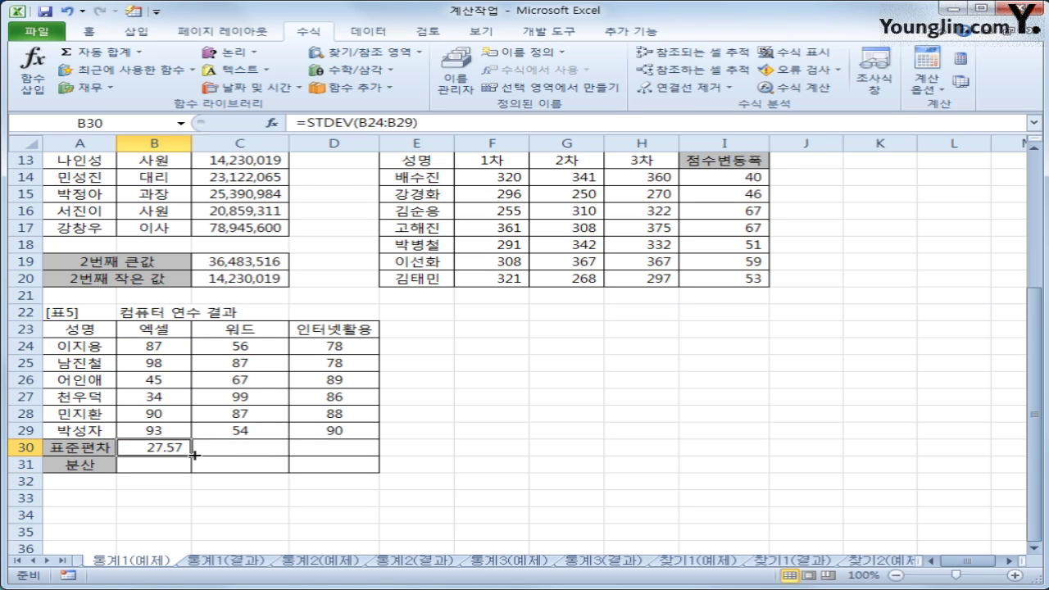
drag(191, 455, 332, 455)
Calculate the variance of table 5's Excel scores in B31 with =VAR(B24:B29) and copy it across to D31.
click(164, 481)
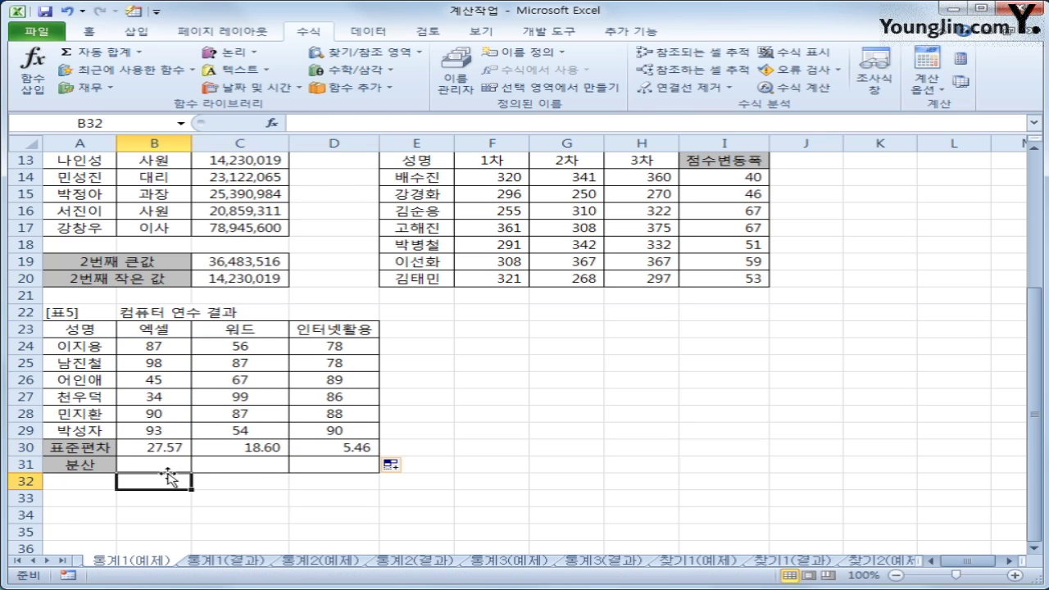
click(135, 457)
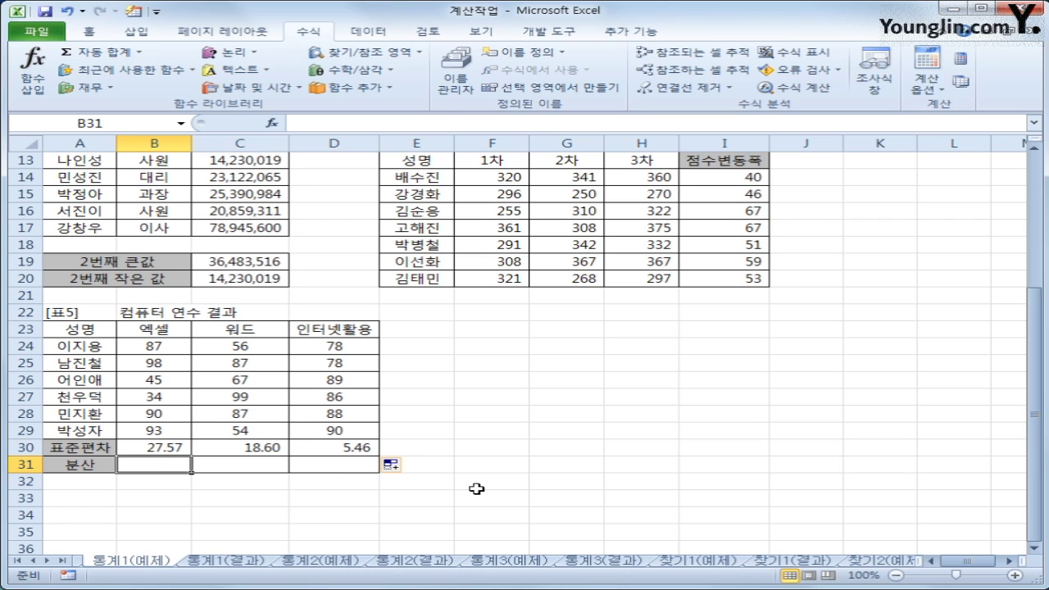
text(=va)
text(r()
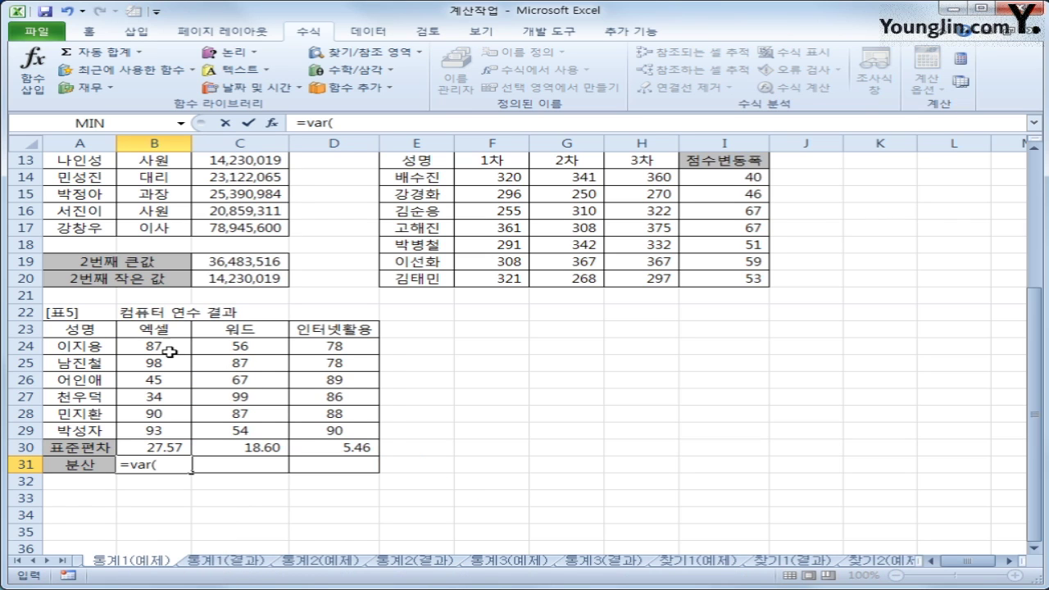
drag(168, 351, 159, 429)
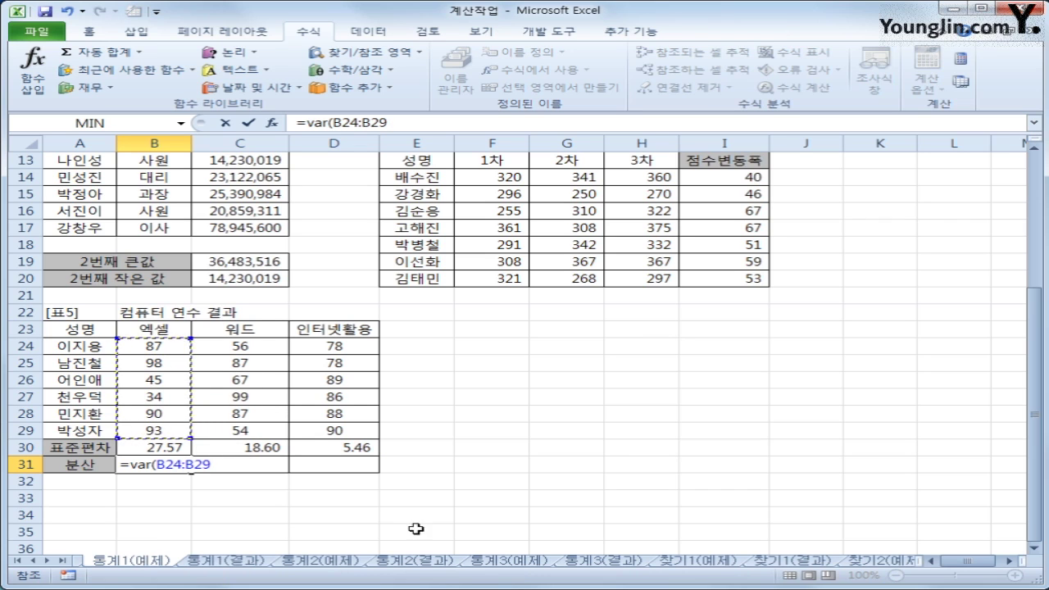
text())
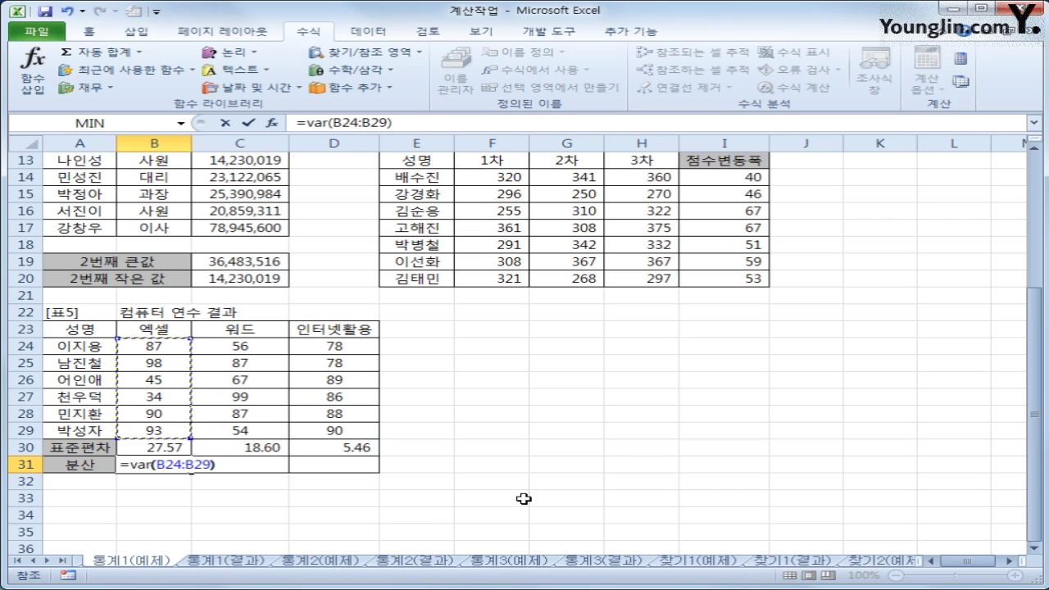
key(Return)
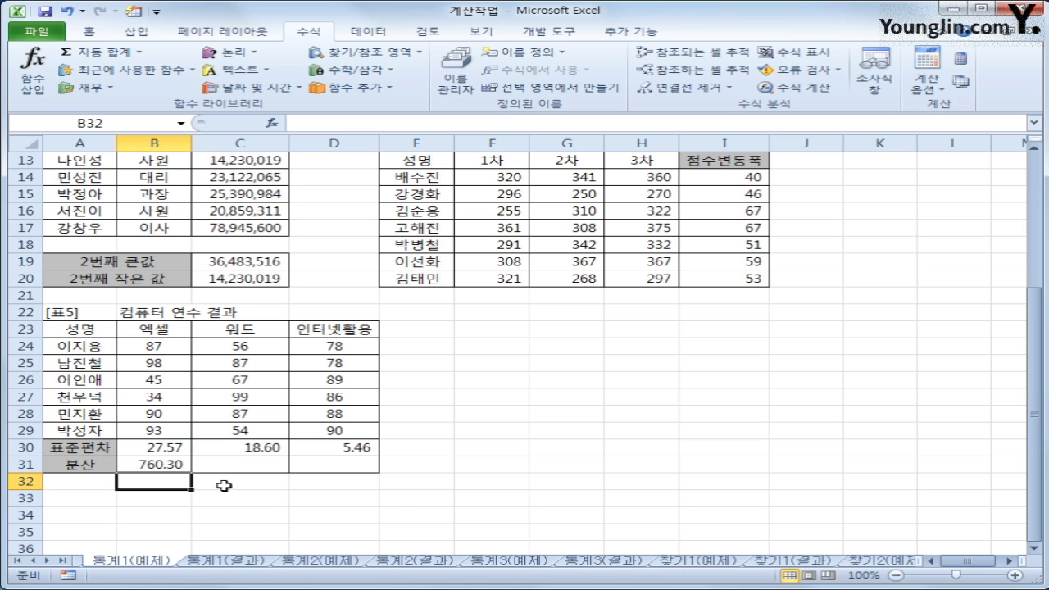
click(167, 467)
drag(193, 474, 373, 468)
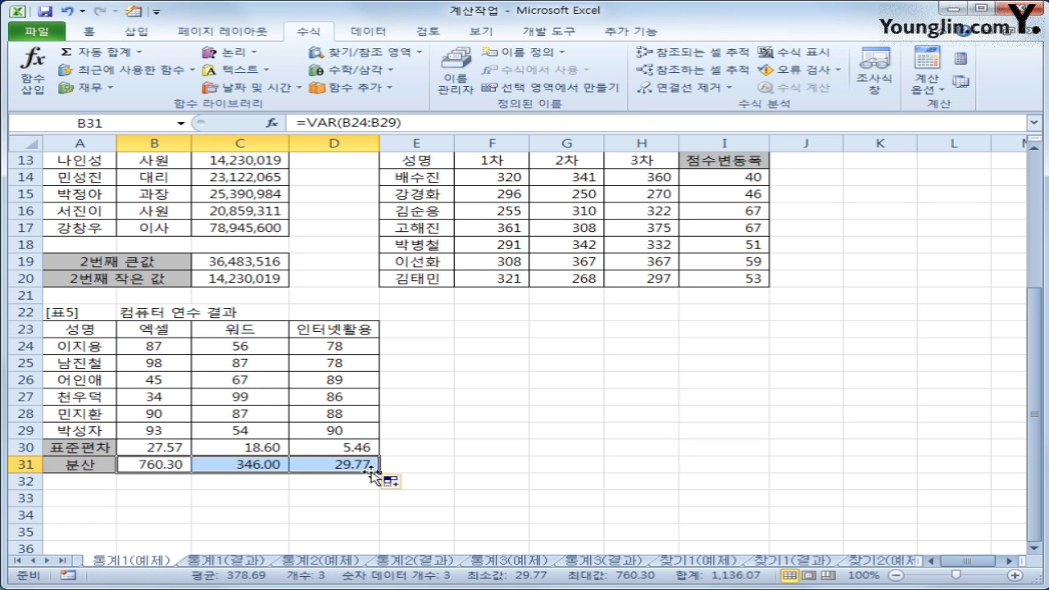
On the 통계2(예제) sheet, count the English test takers in D4 with =COUNT(B4:B10).
scroll(370, 468, up, 1)
click(325, 560)
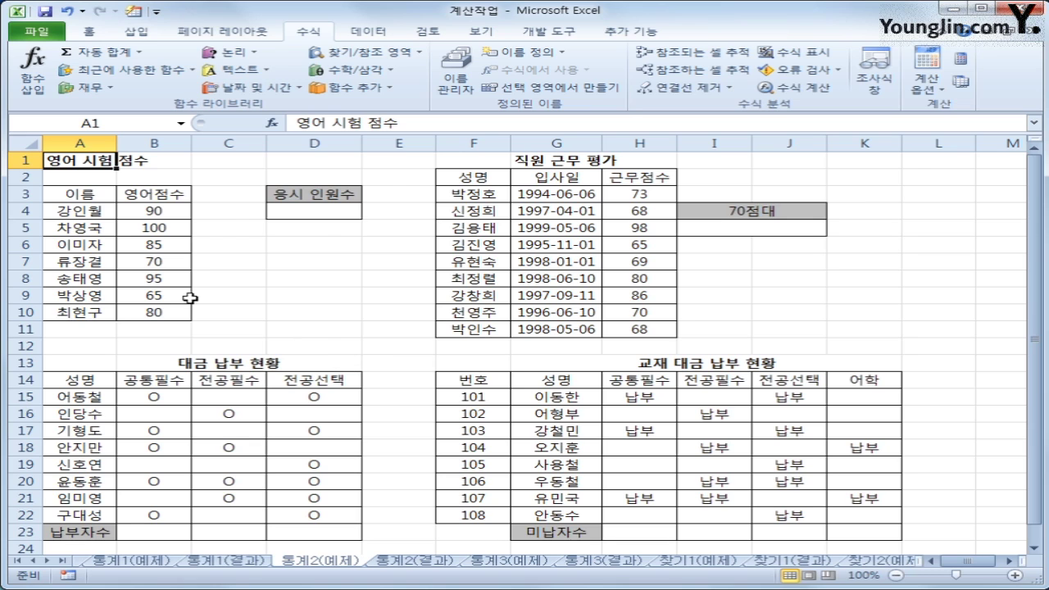
click(319, 208)
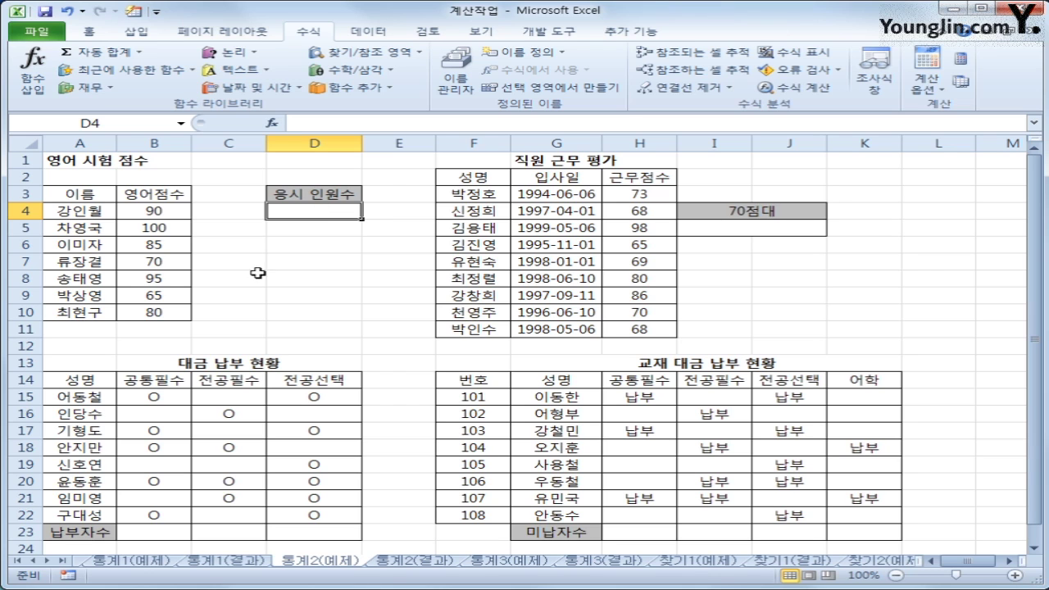
drag(155, 212, 157, 312)
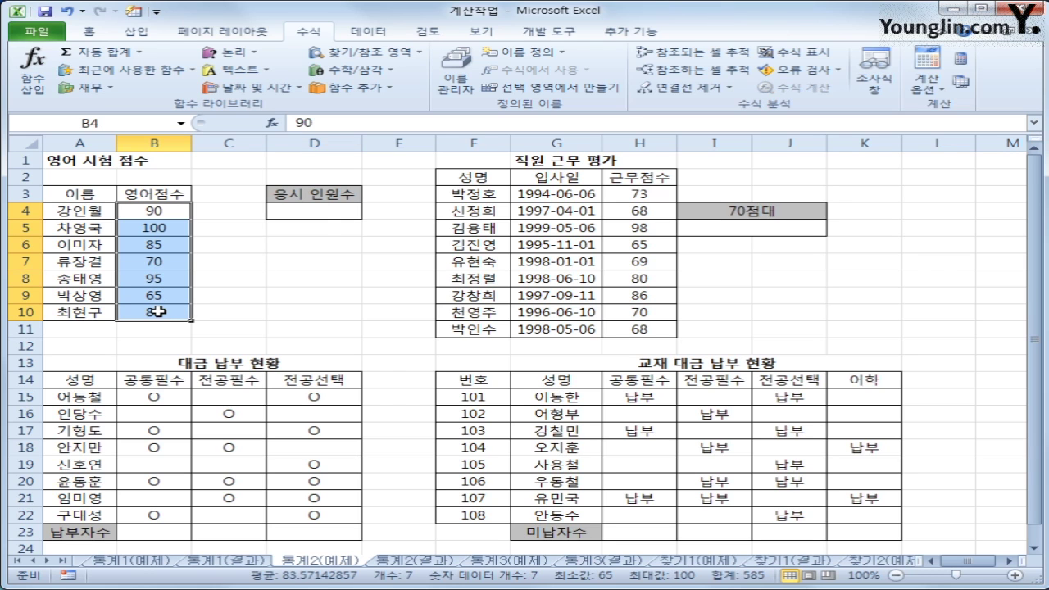
click(326, 216)
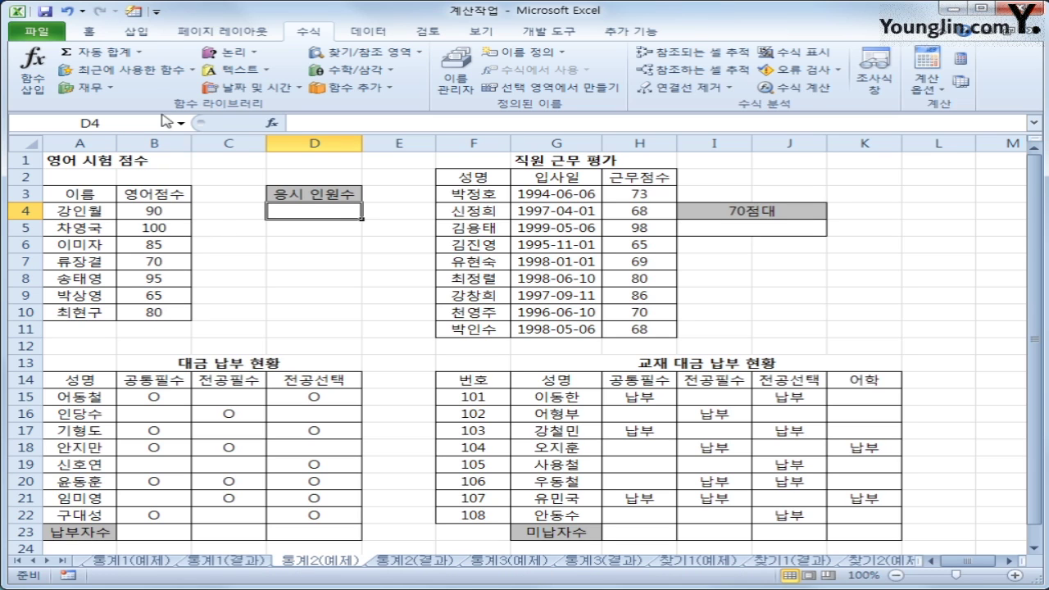
click(140, 53)
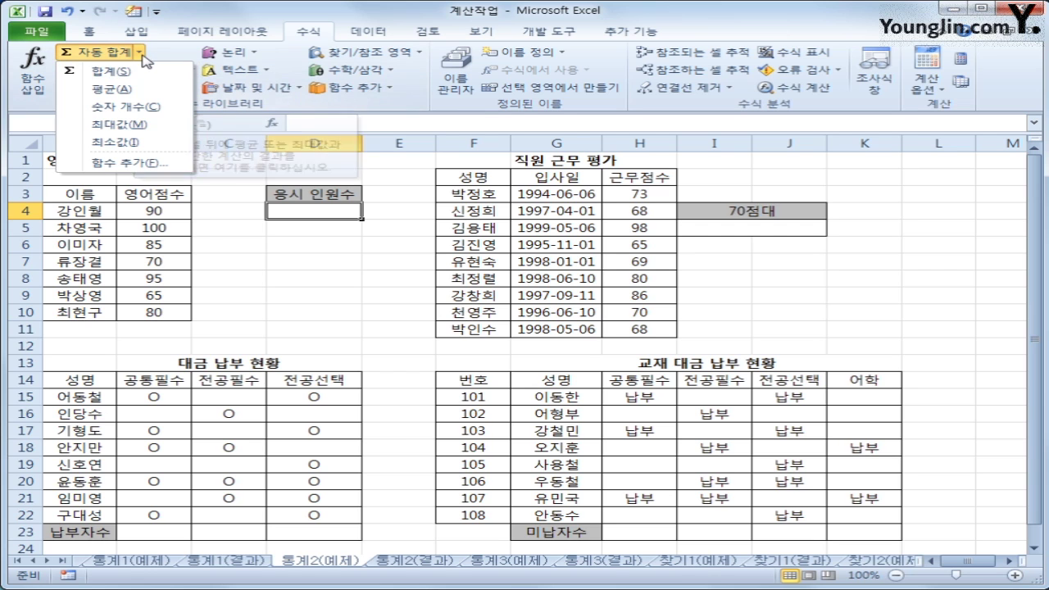
click(140, 112)
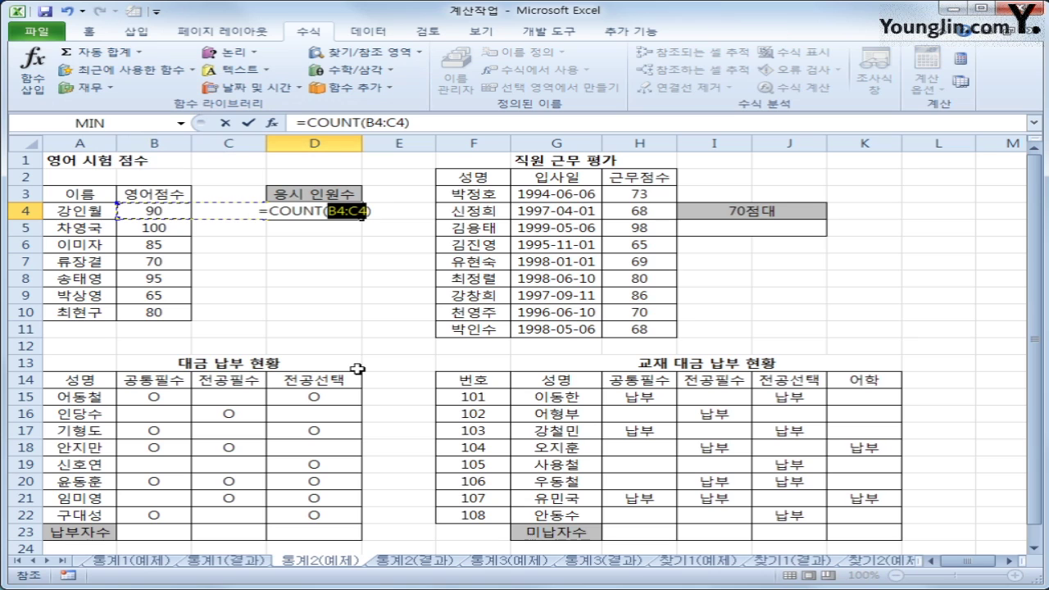
drag(160, 211, 172, 318)
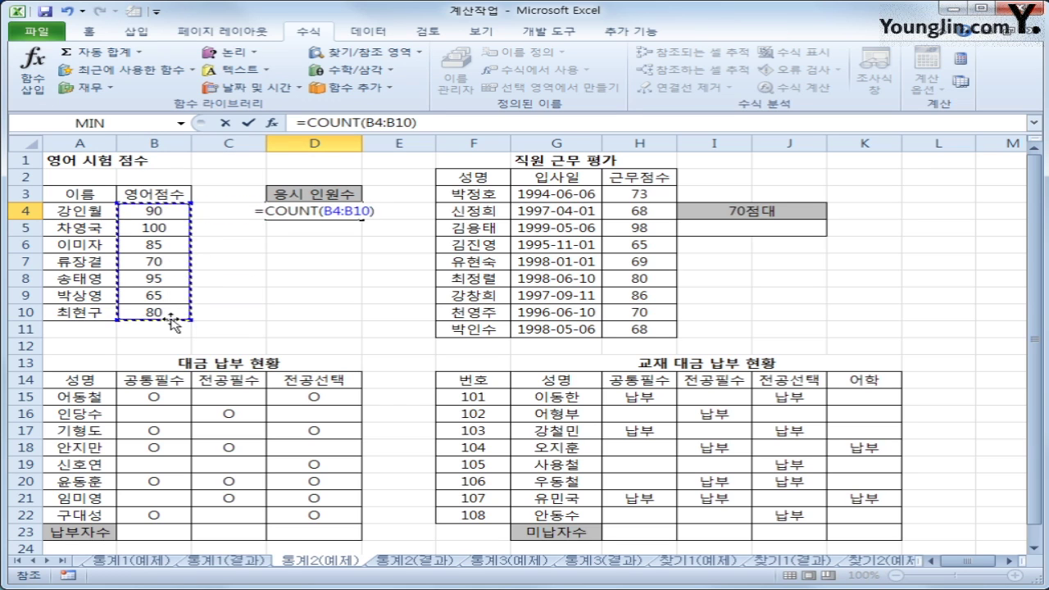
key(Return)
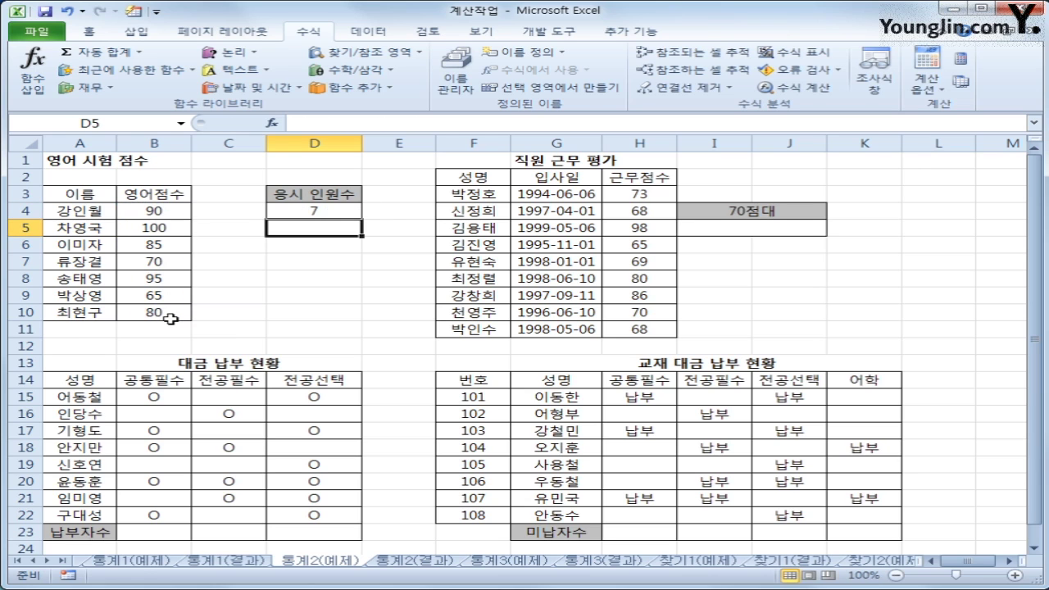
Delete the English score in B6 to test the COUNT formula against an empty cell.
click(166, 246)
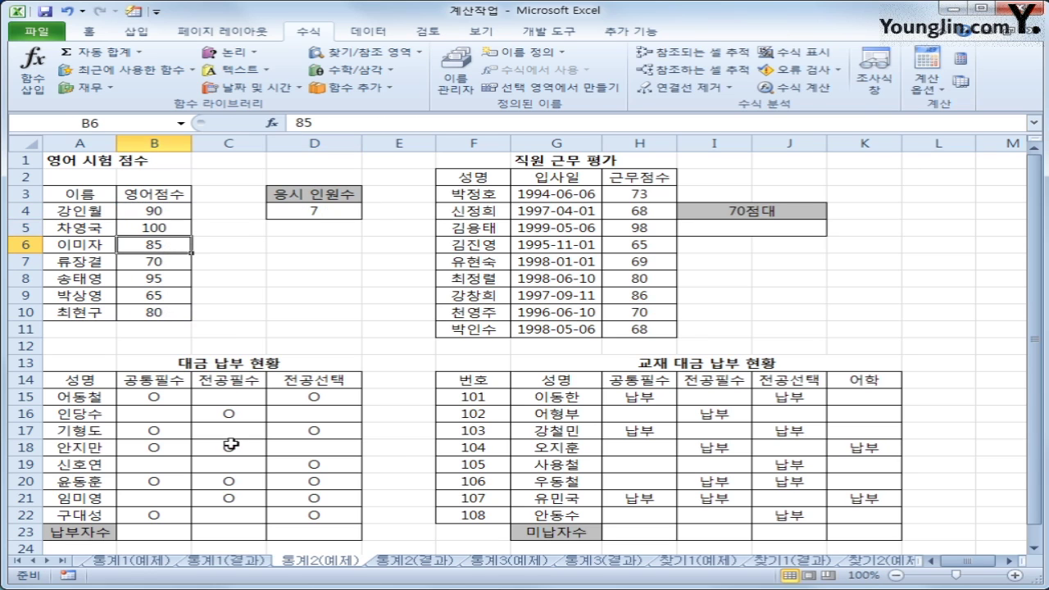
key(Delete)
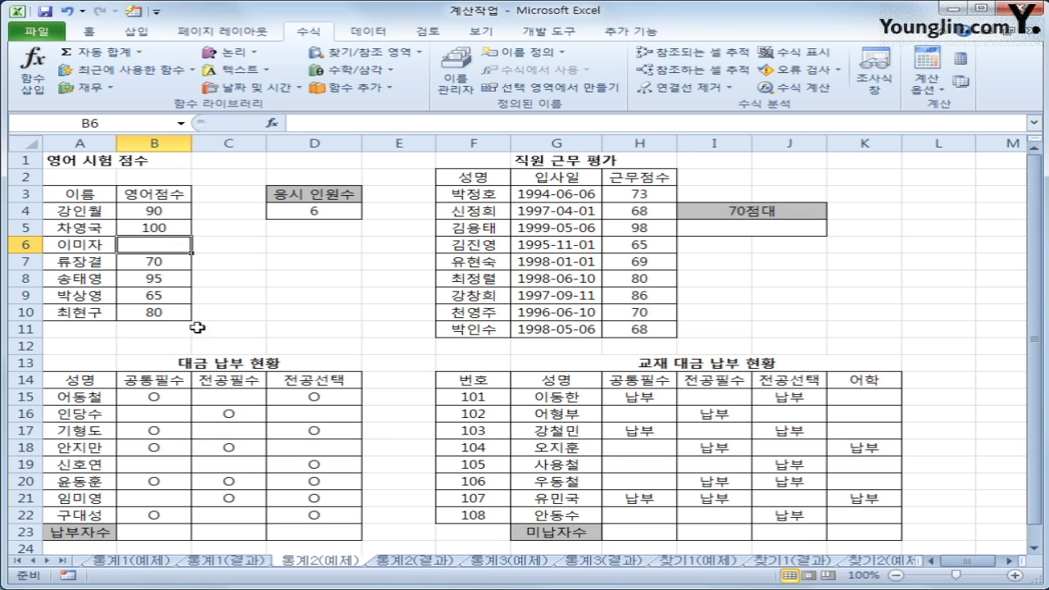
click(166, 266)
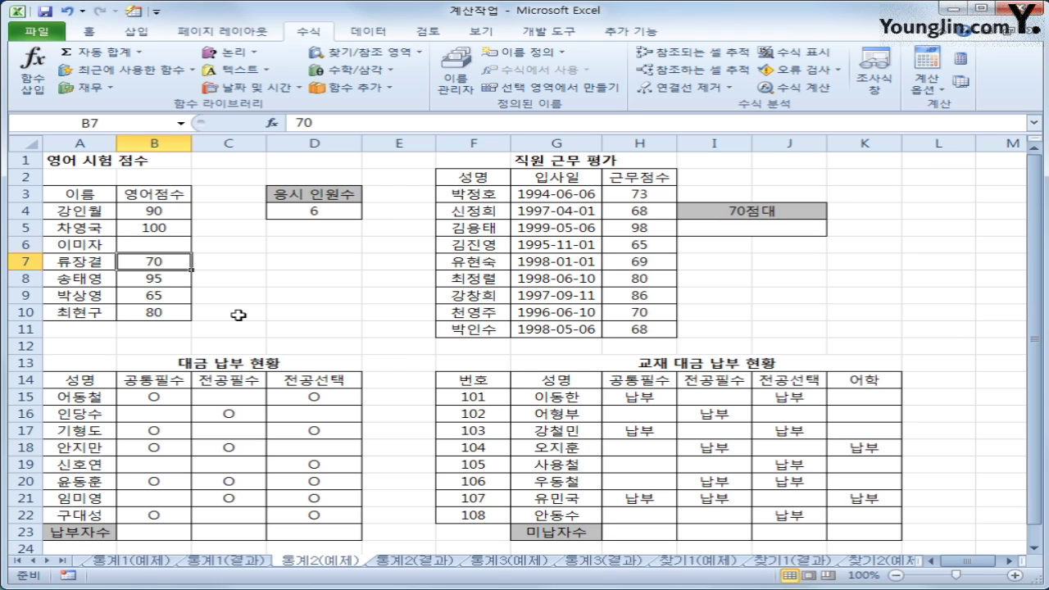
Replace the English score in B7 with the text 미응시 to test the COUNT formula against text.
text(미응)
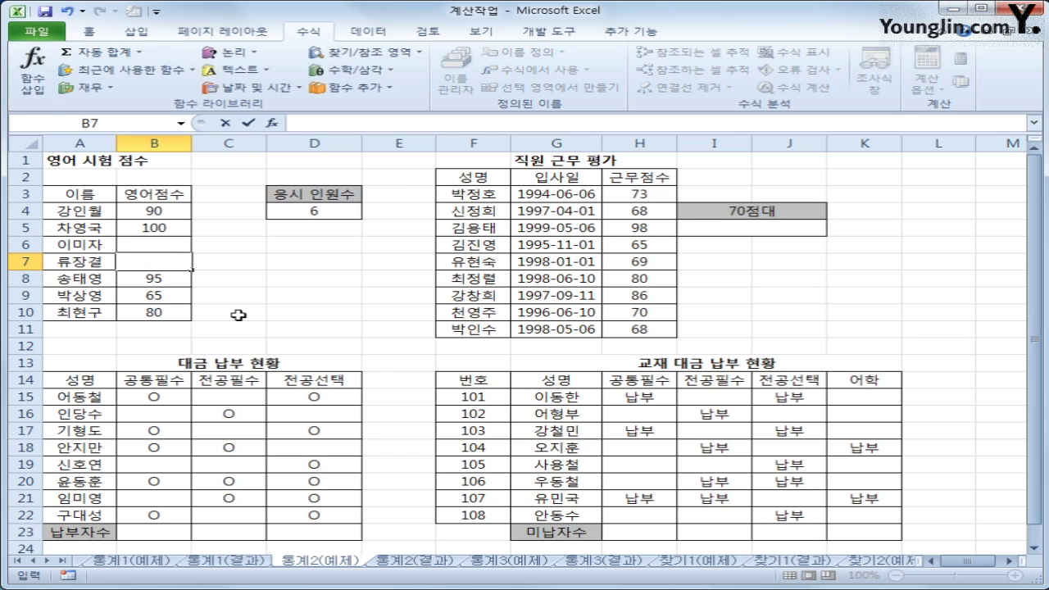
text(시)
key(Return)
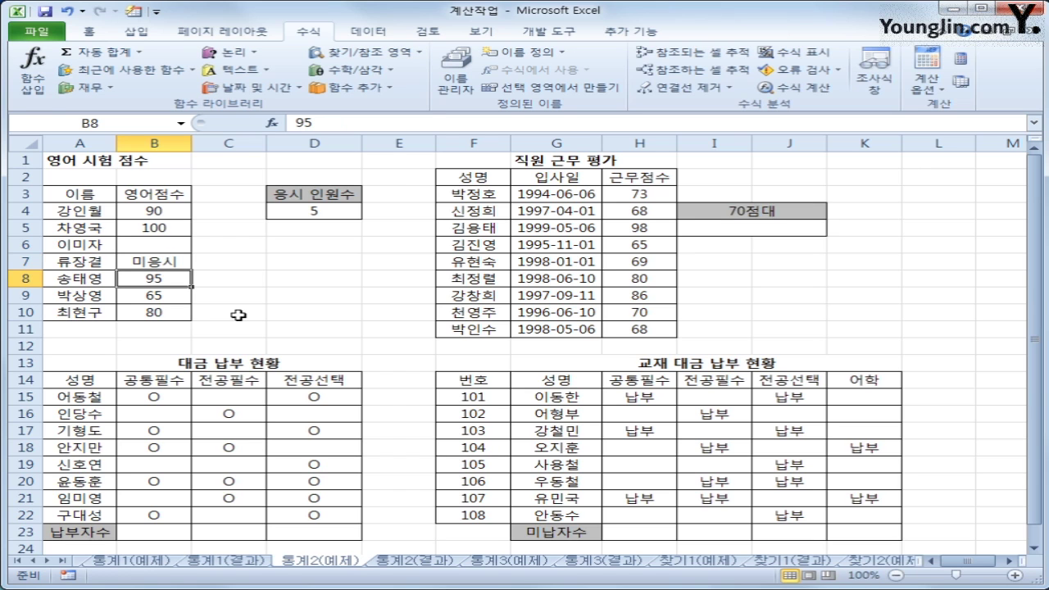
Check the numeric scores in column B against the COUNT formula in D4, and undo the test edits in B7 and B6.
click(178, 263)
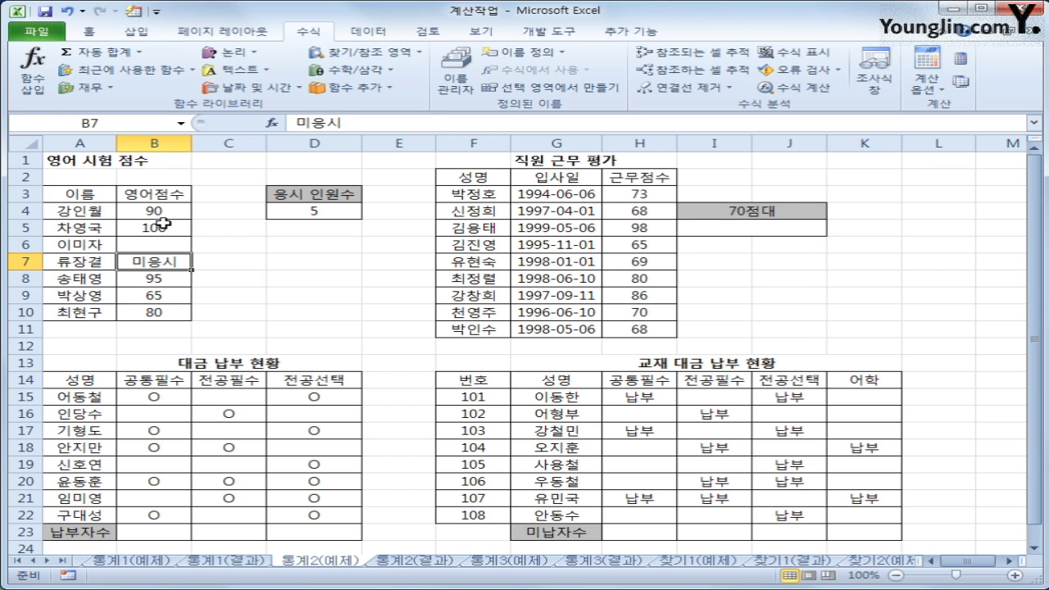
click(160, 213)
click(160, 229)
click(154, 280)
click(154, 295)
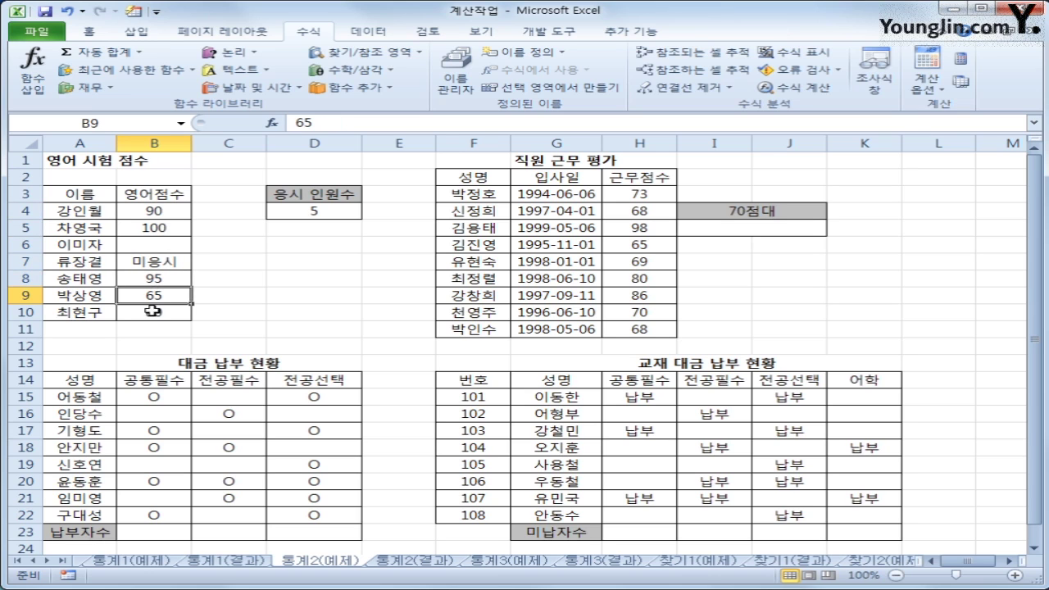
click(153, 310)
click(304, 213)
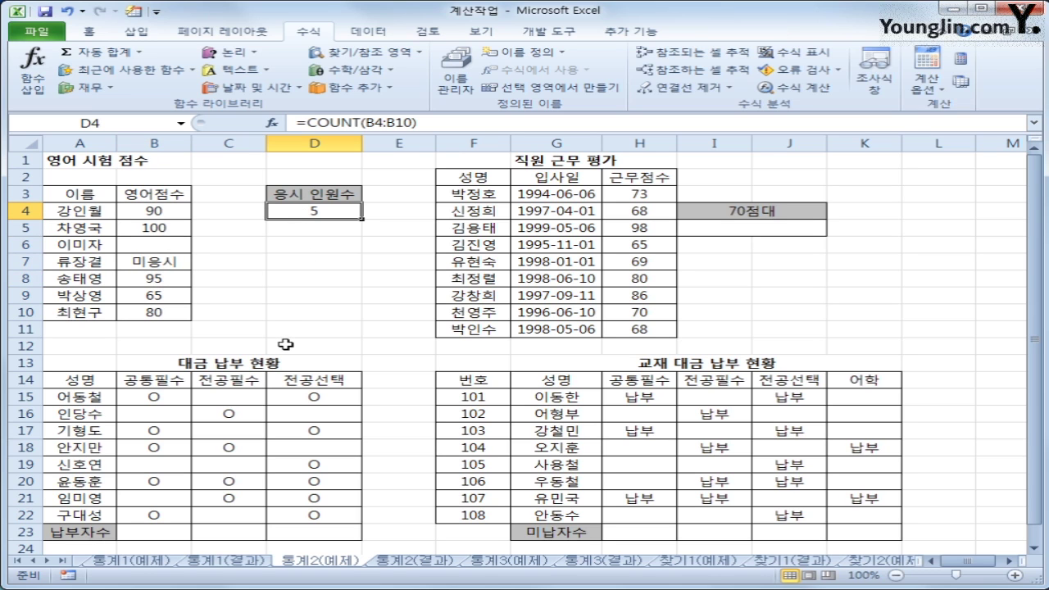
click(69, 10)
click(69, 10)
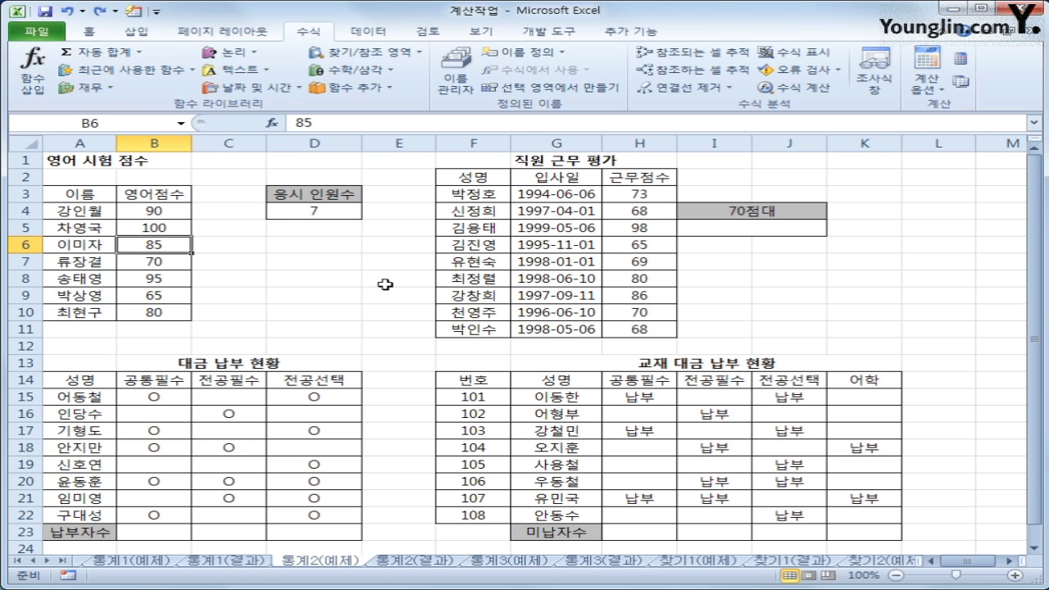
Examine the O marks in the 공통필수 column of the 대금 납부 현황 table.
click(771, 231)
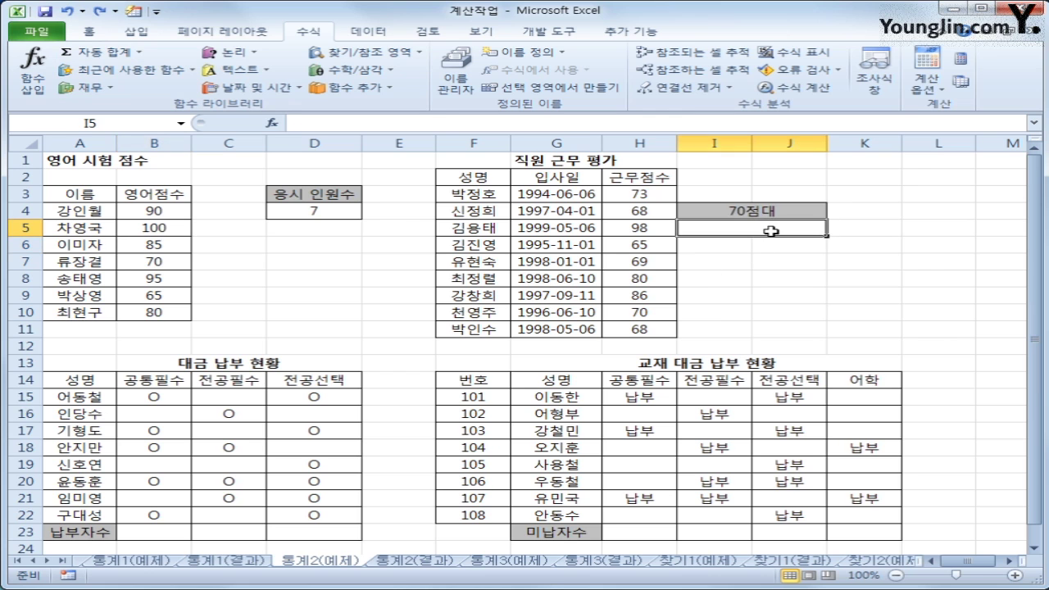
scroll(127, 410, down, 2)
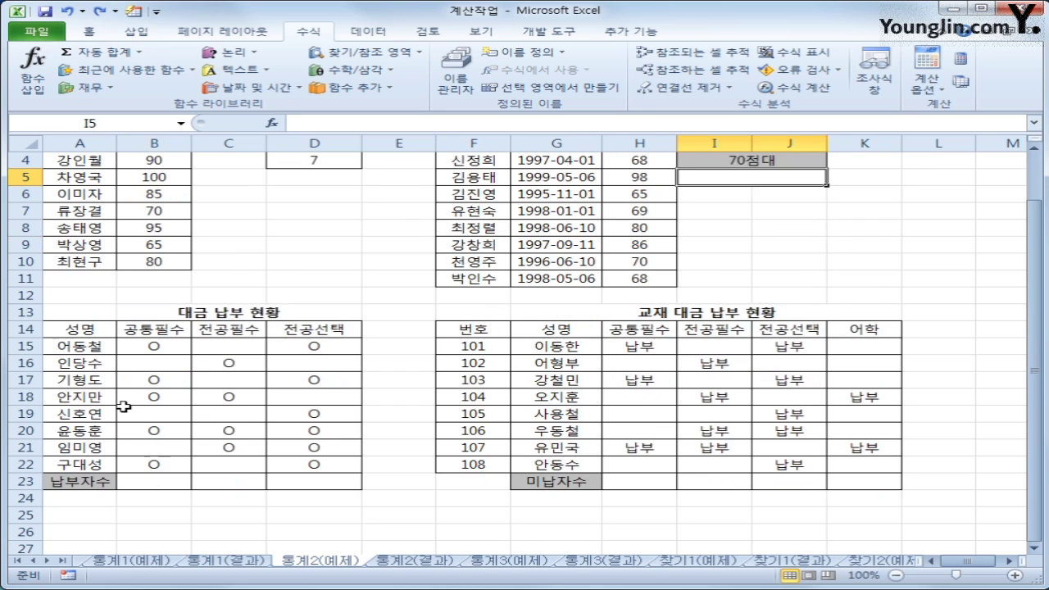
click(140, 431)
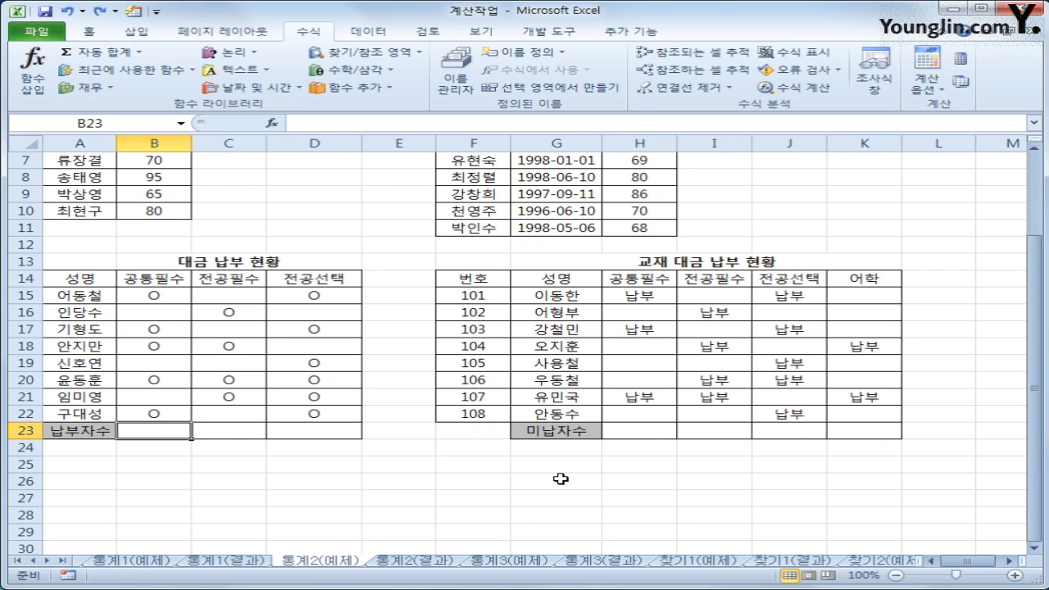
click(177, 301)
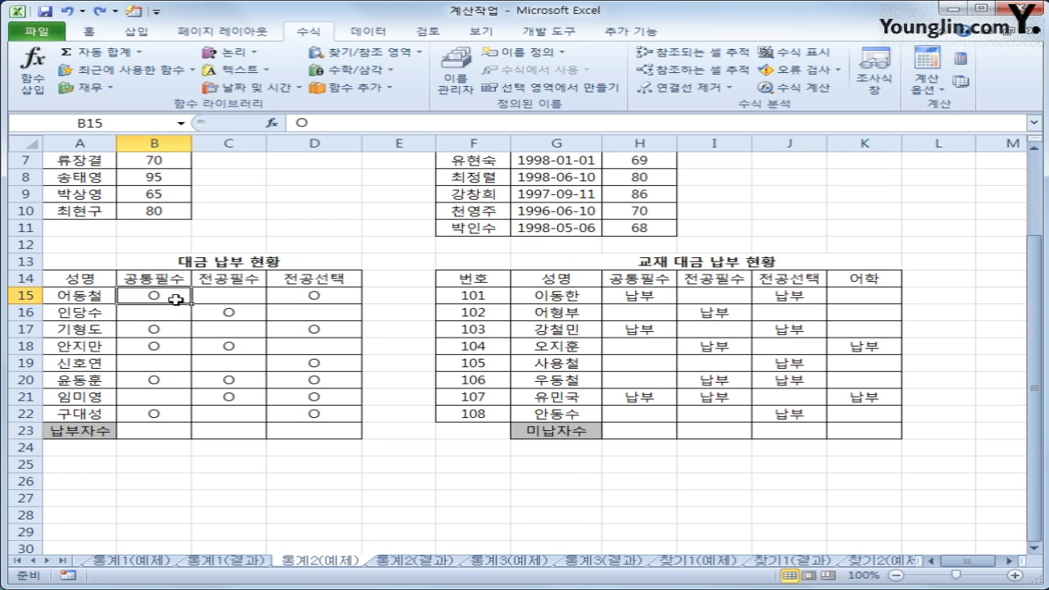
click(167, 331)
click(156, 295)
Count the 공통필수 payers in B23 with =COUNTA(B15:B22) and copy the formula across to D23.
click(166, 434)
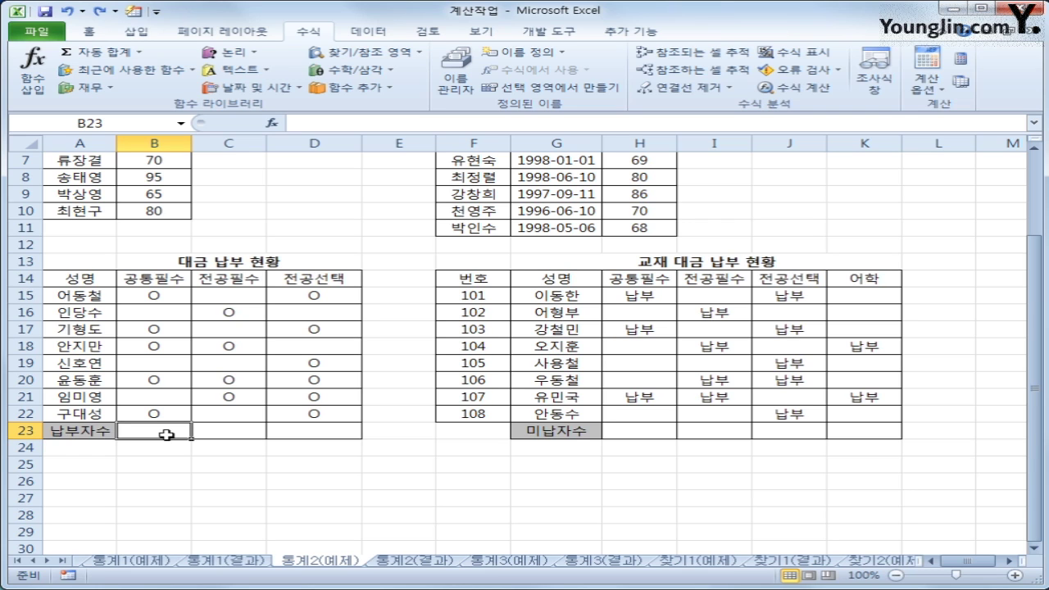
click(359, 88)
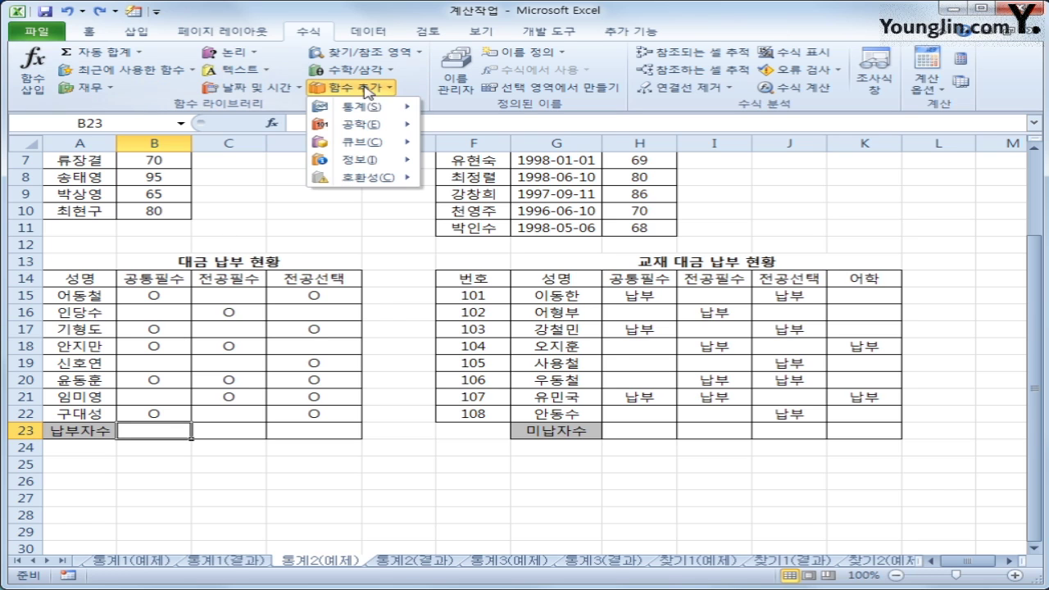
mouse_move(373, 107)
scroll(508, 131, down, 3)
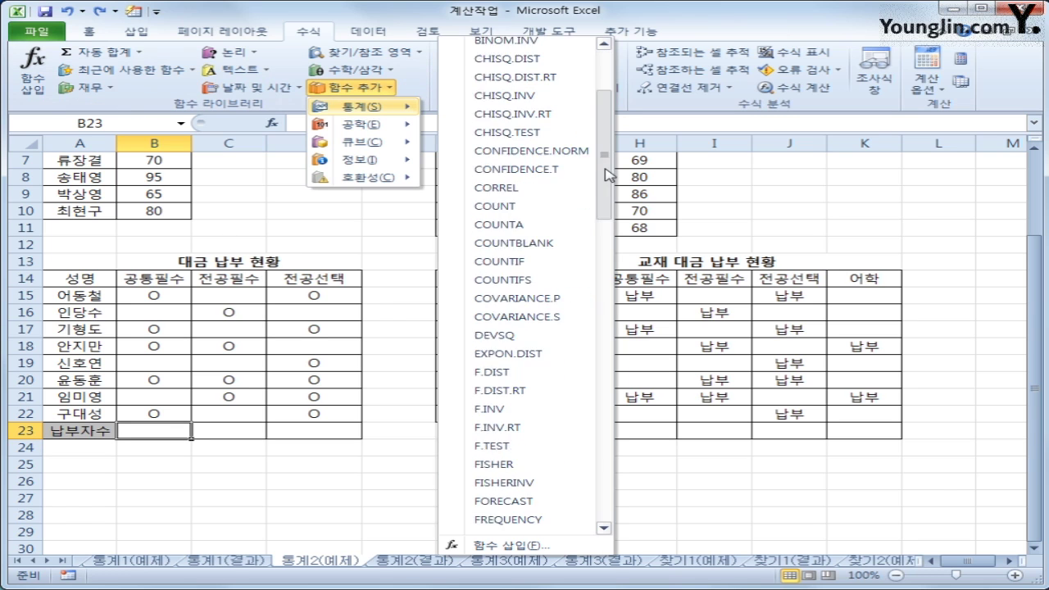
click(552, 221)
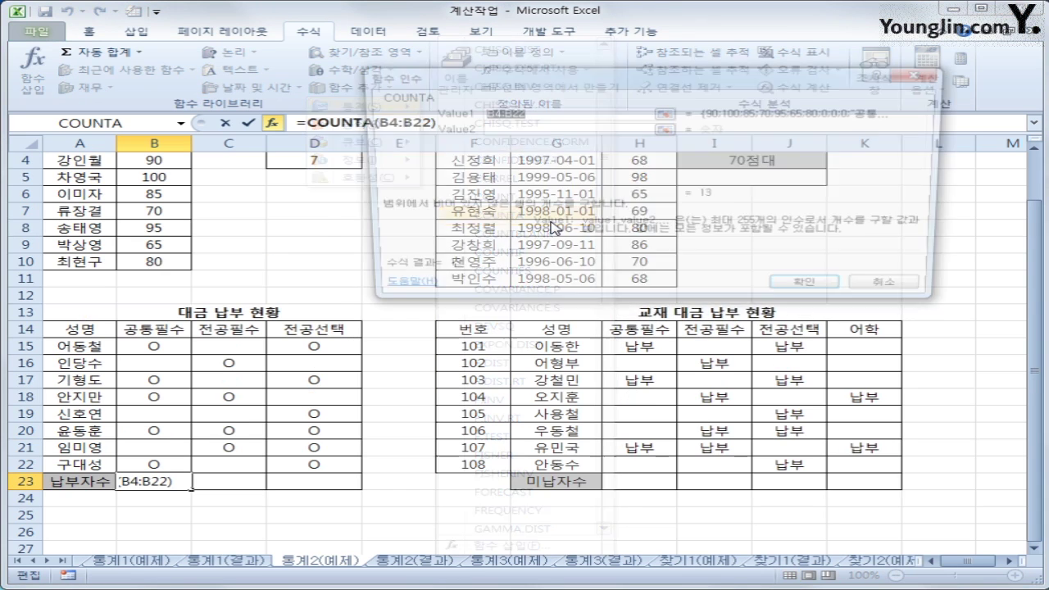
drag(184, 347, 157, 465)
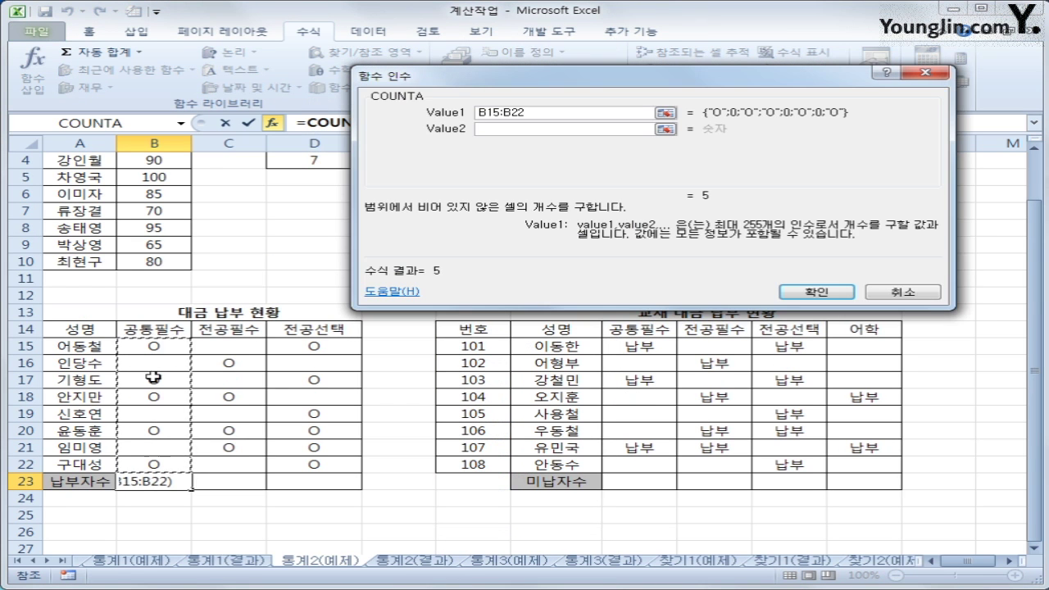
click(809, 293)
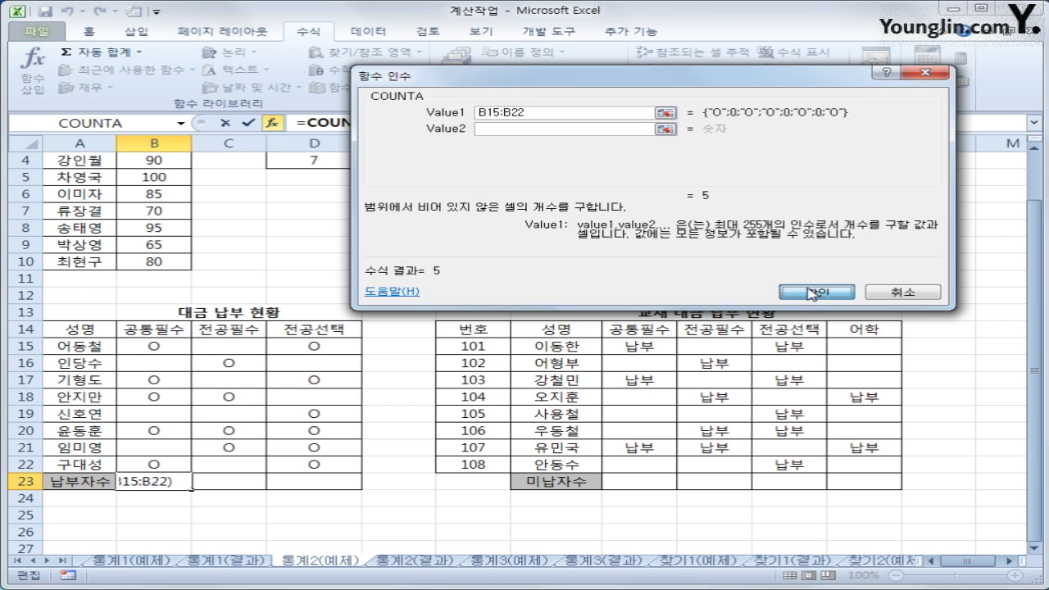
drag(191, 490, 327, 492)
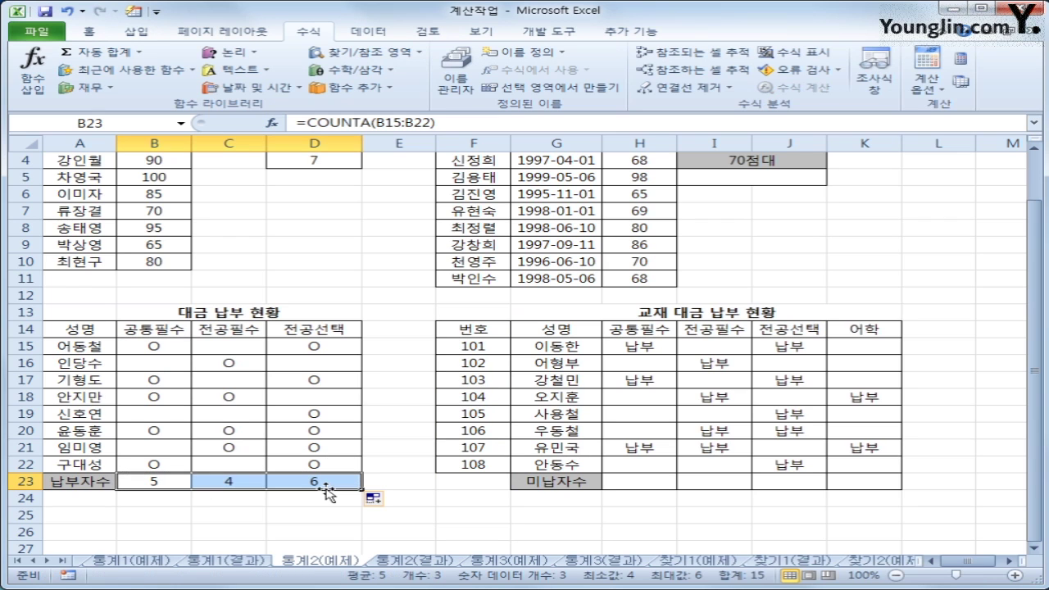
Check the O marks in the 공통필수 column against the COUNTA formula in B23.
click(154, 463)
click(154, 430)
click(156, 380)
click(154, 347)
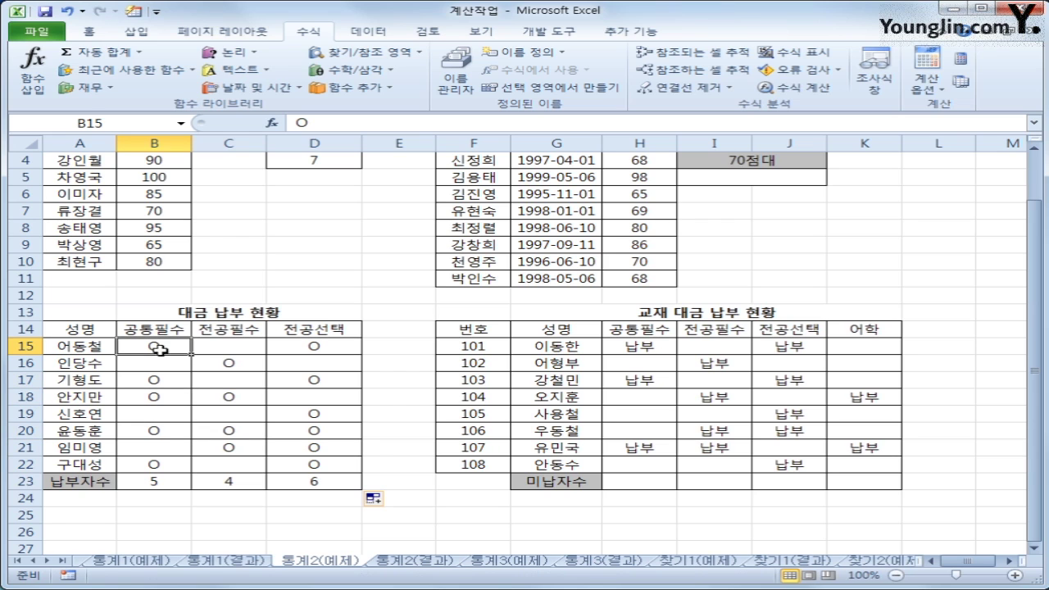
click(154, 481)
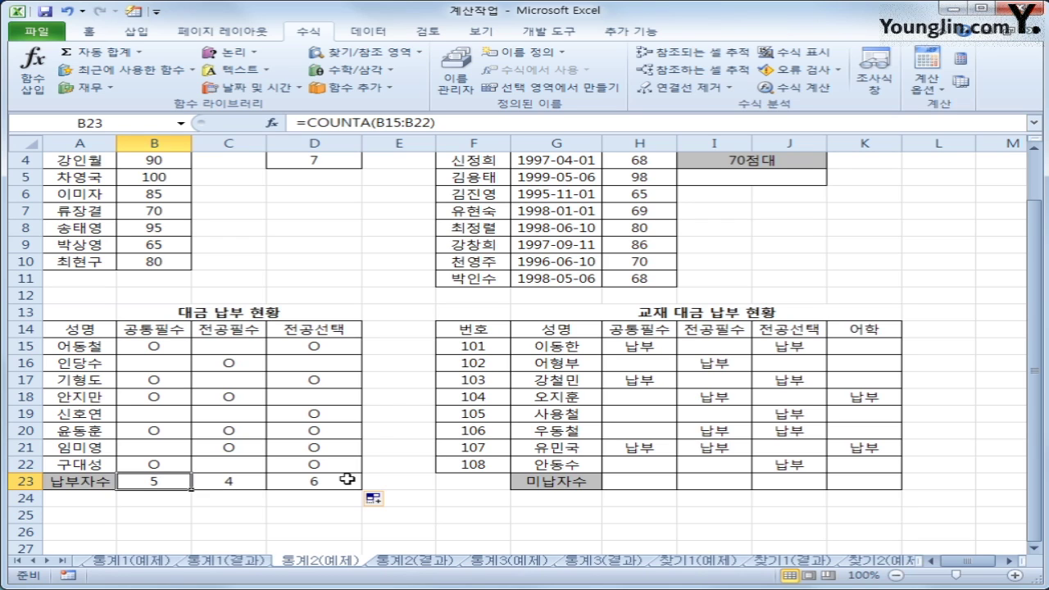
Count the 공통필수 non-payers of the 교재 대금 납부 현황 table in H23 with =COUNTBLANK(H15:H22) and copy it across to K23.
click(653, 484)
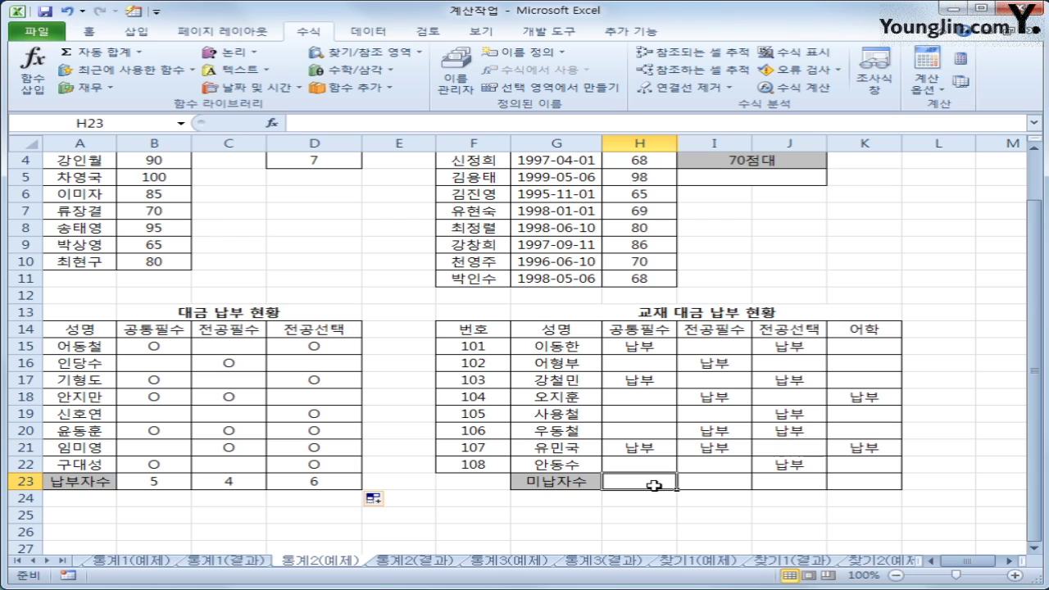
click(664, 349)
click(657, 381)
click(648, 448)
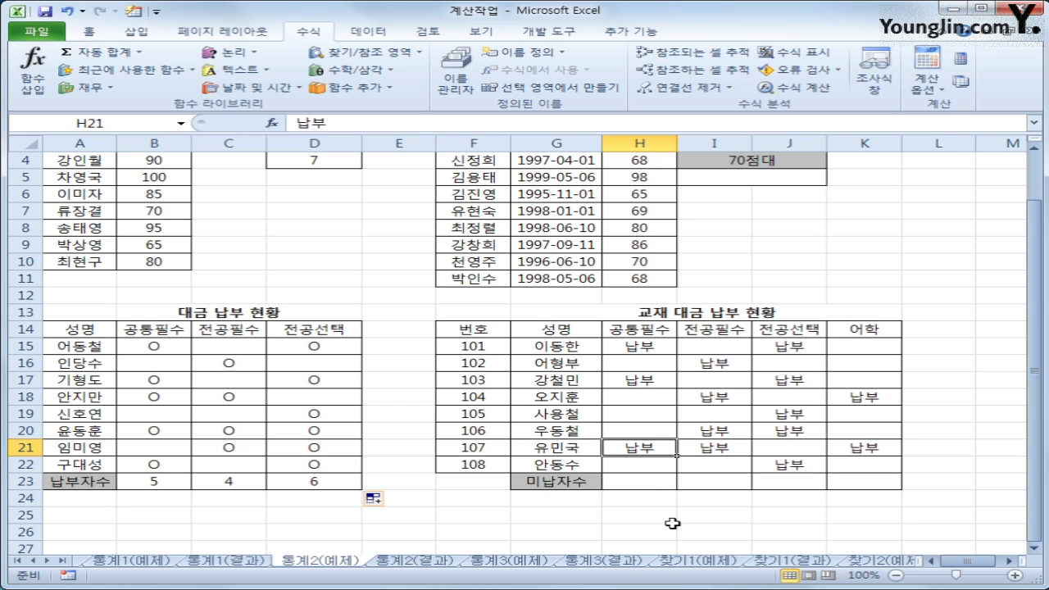
click(649, 485)
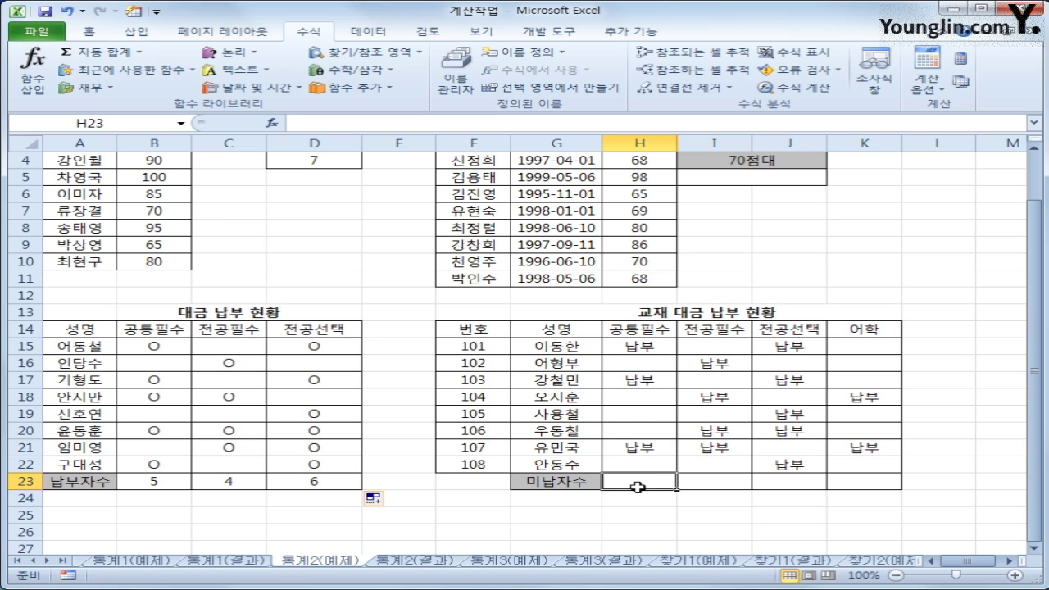
click(356, 88)
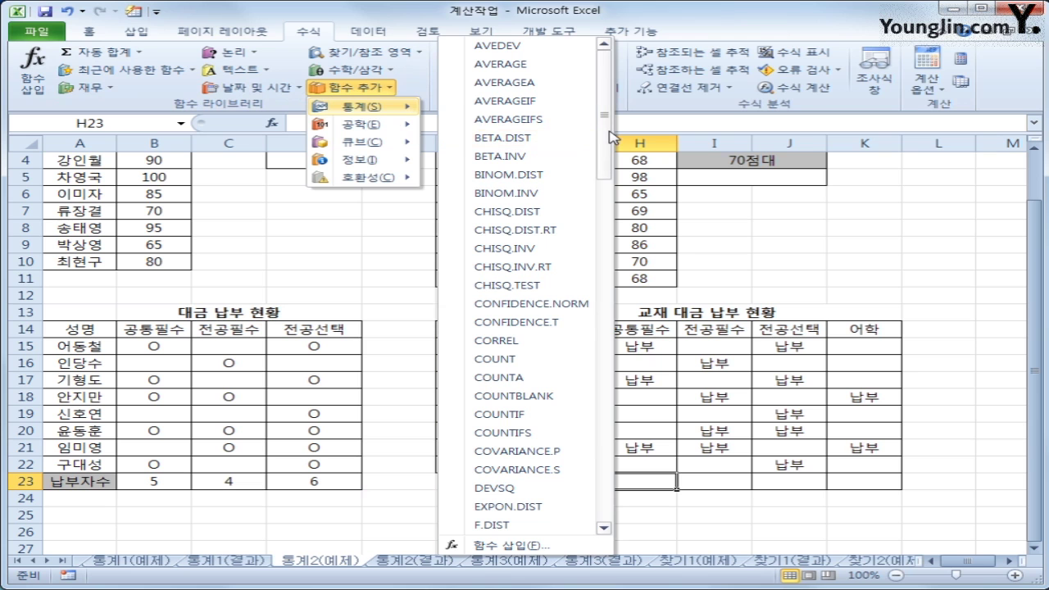
click(512, 397)
click(641, 361)
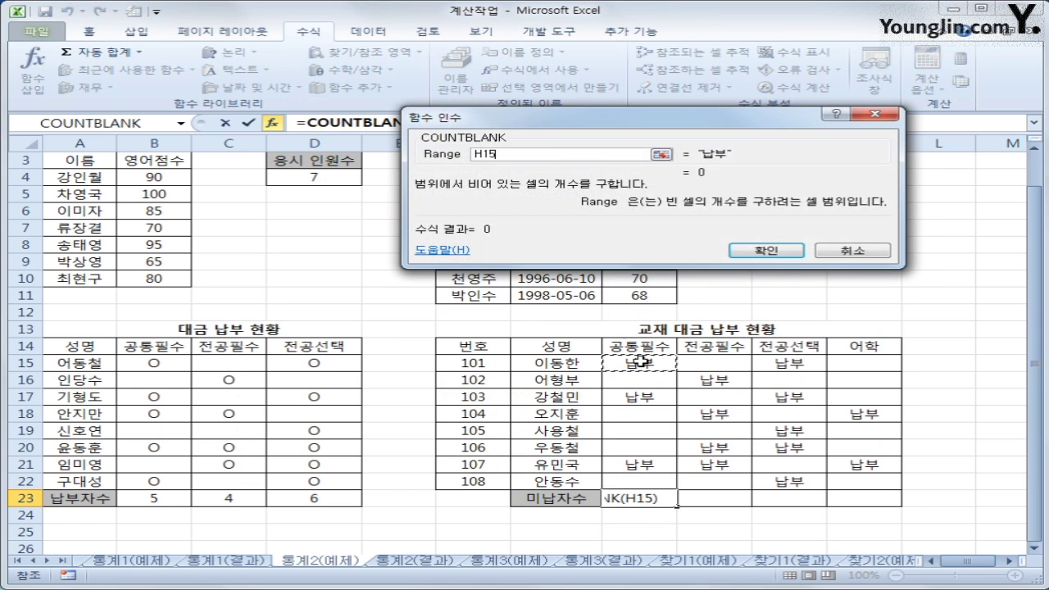
drag(641, 362, 648, 483)
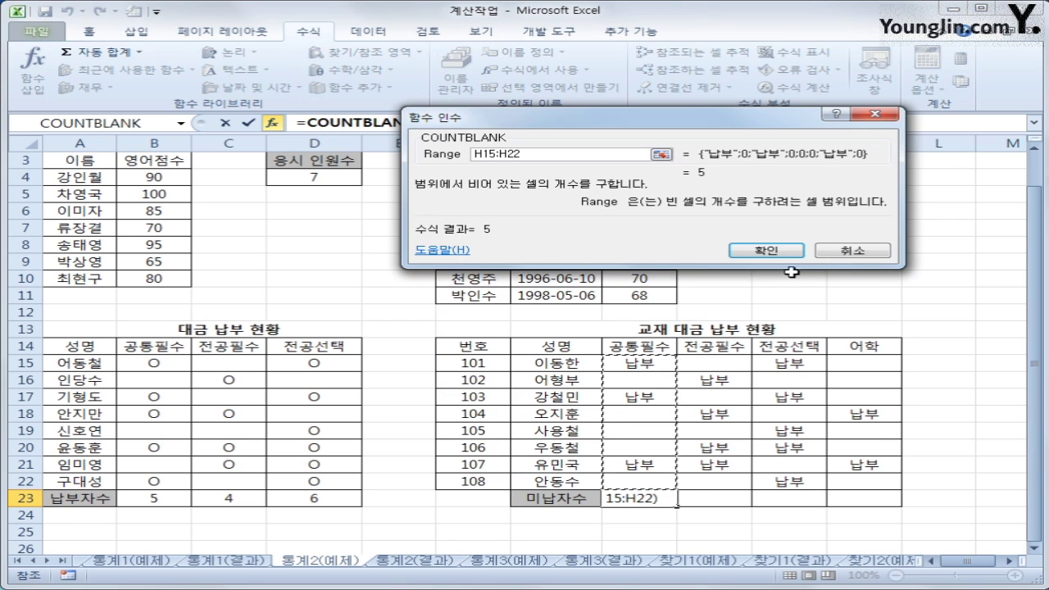
click(779, 251)
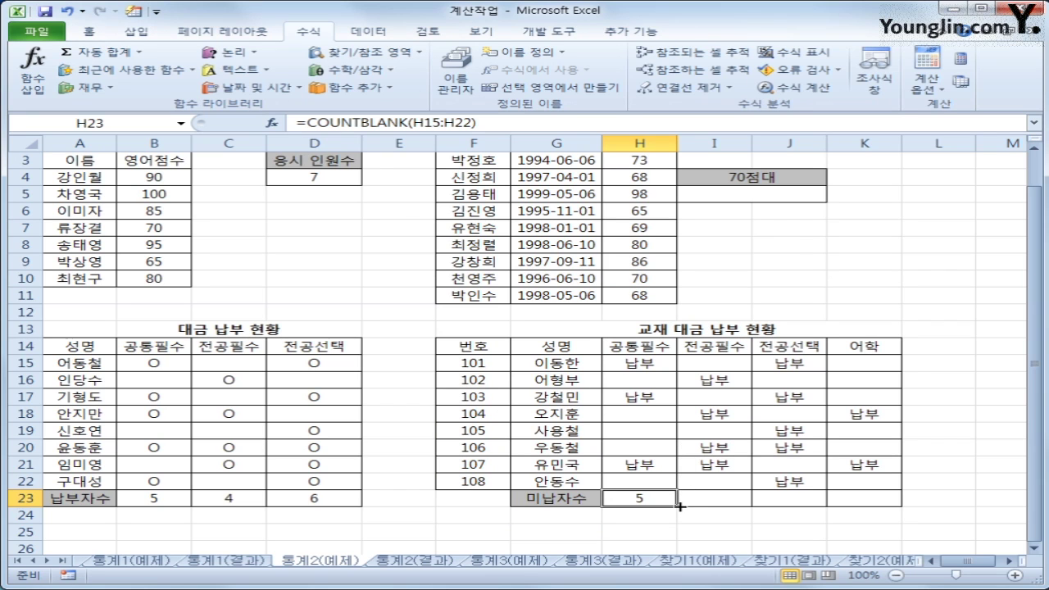
drag(677, 506, 865, 505)
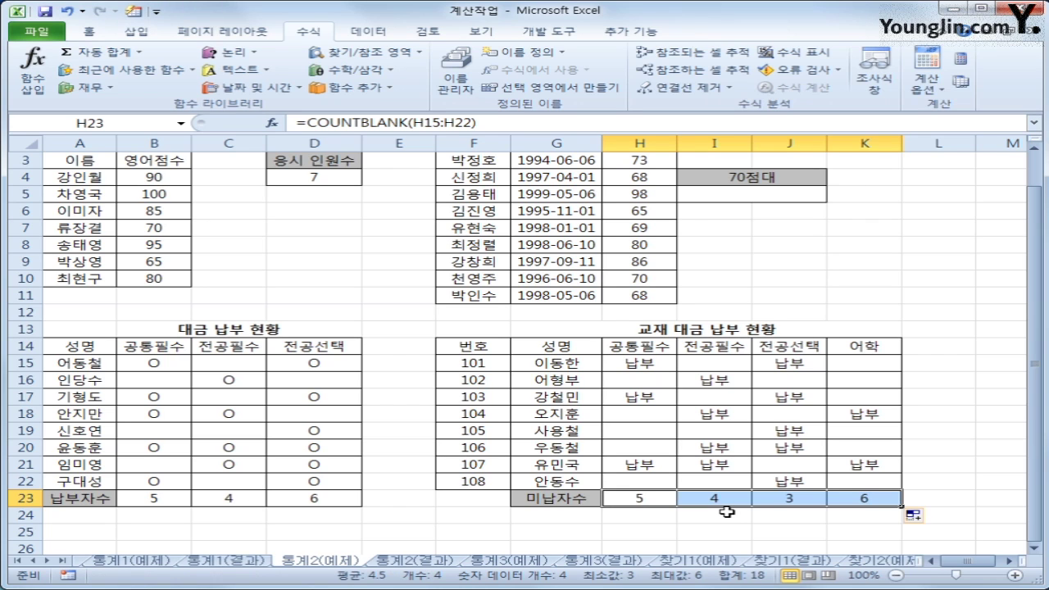
Select the 70점대 result cell I5, look at the questions on the 통계3(예제) sheet, and return to 통계2(예제).
scroll(725, 512, up, 1)
click(770, 232)
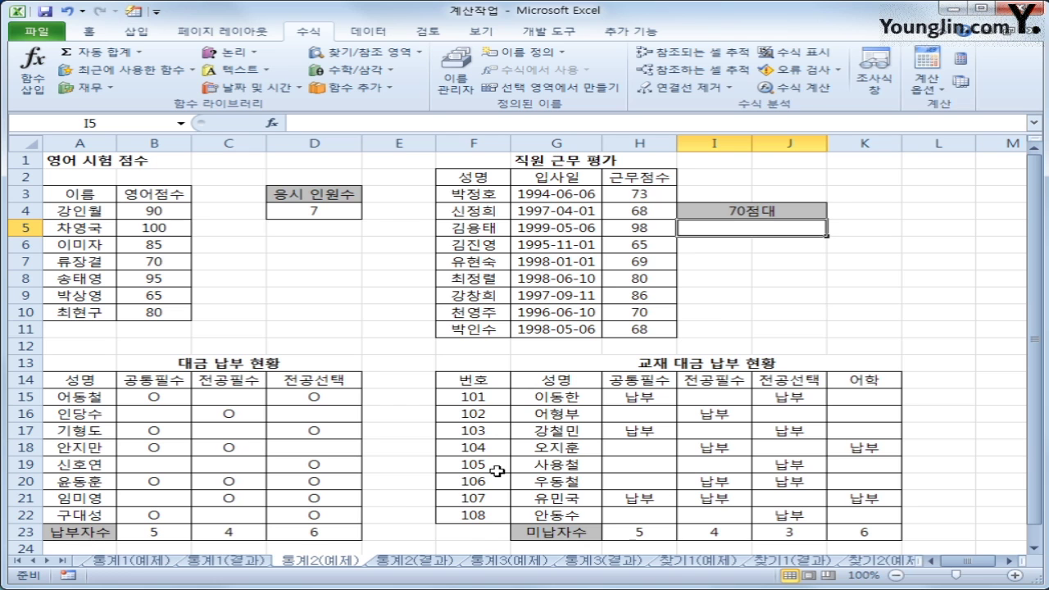
click(485, 564)
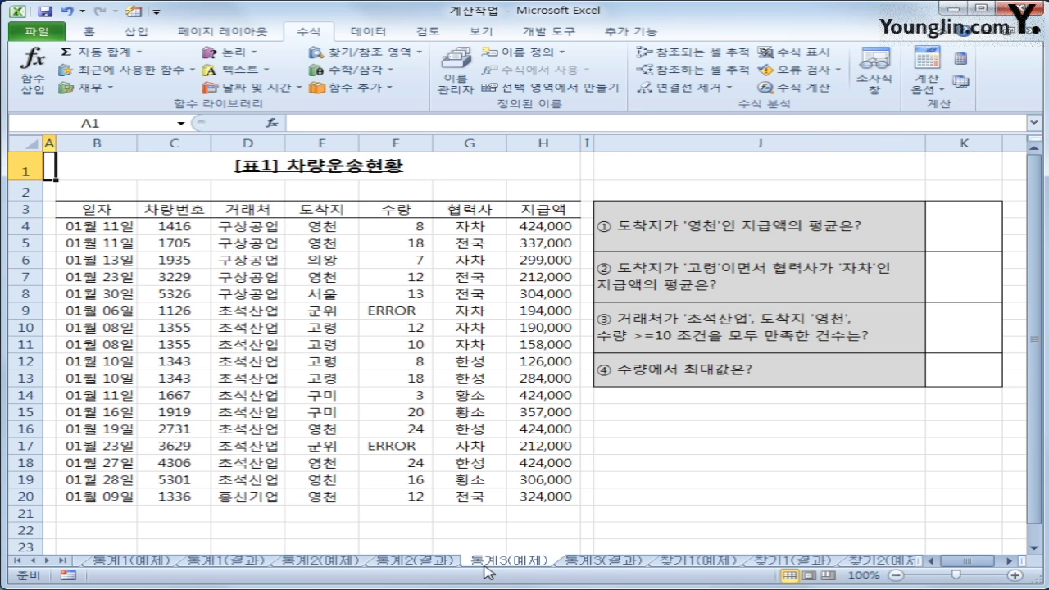
click(320, 560)
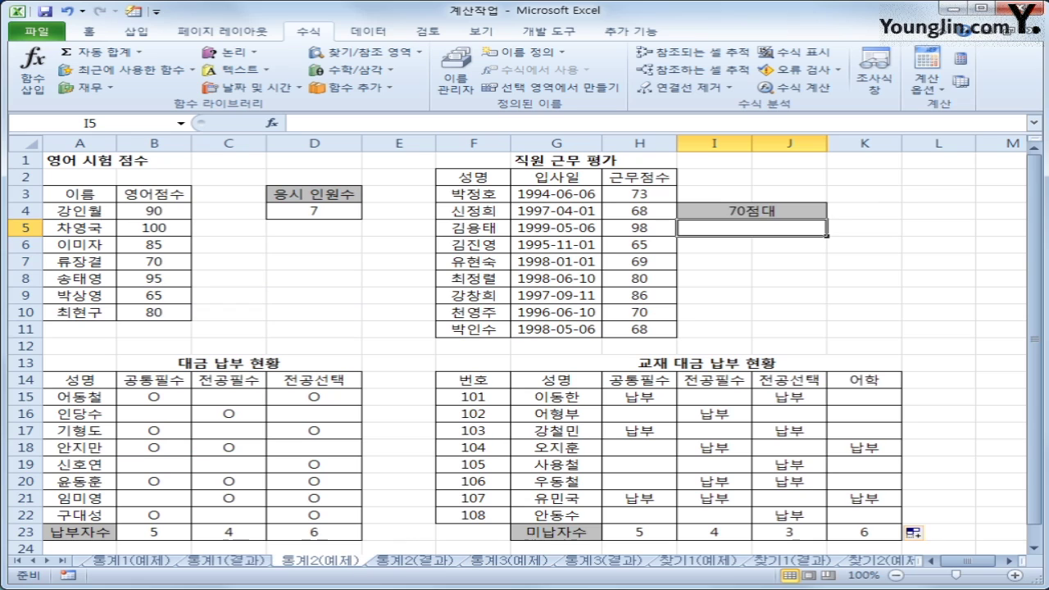
mouse_move(666, 207)
mouse_down()
mouse_move(633, 202)
mouse_move(661, 195)
mouse_up()
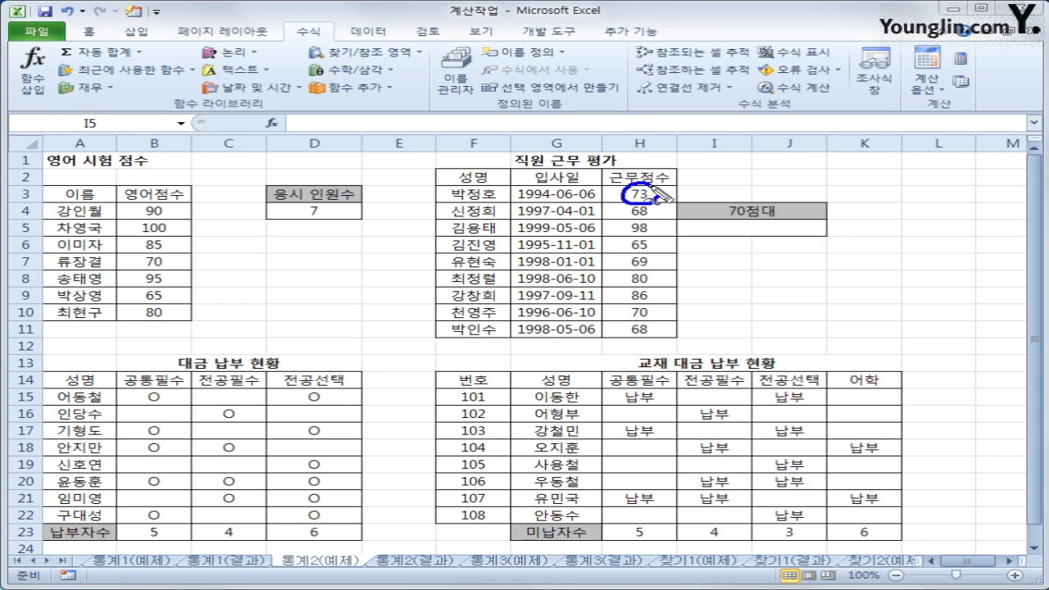
mouse_move(654, 305)
mouse_down()
mouse_move(656, 314)
mouse_move(644, 305)
mouse_up()
drag(741, 238, 771, 243)
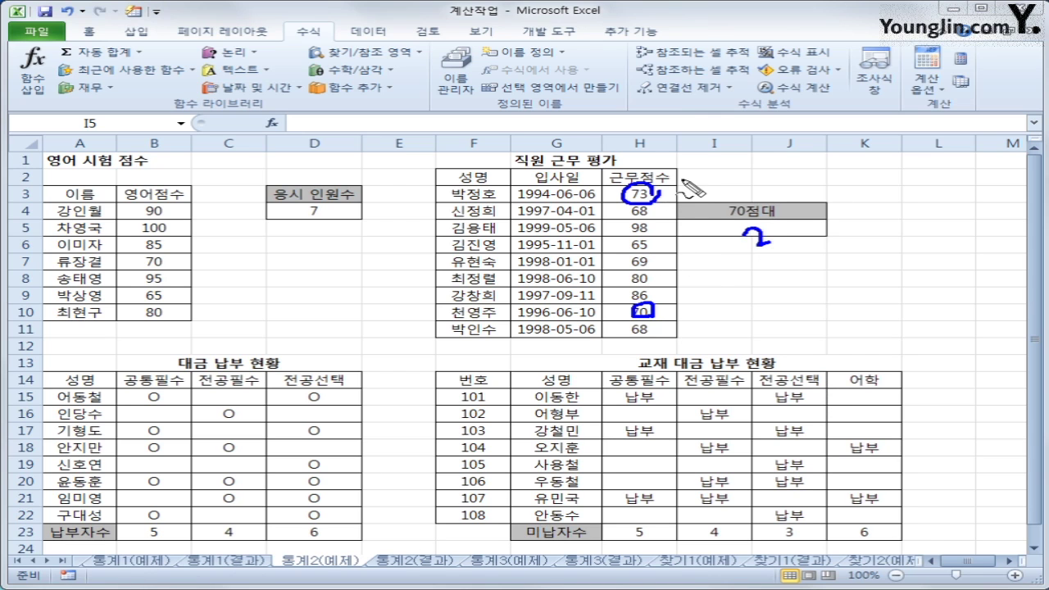
mouse_move(676, 187)
mouse_down()
mouse_move(677, 324)
mouse_move(605, 338)
mouse_move(614, 272)
mouse_move(652, 187)
mouse_move(688, 187)
mouse_up()
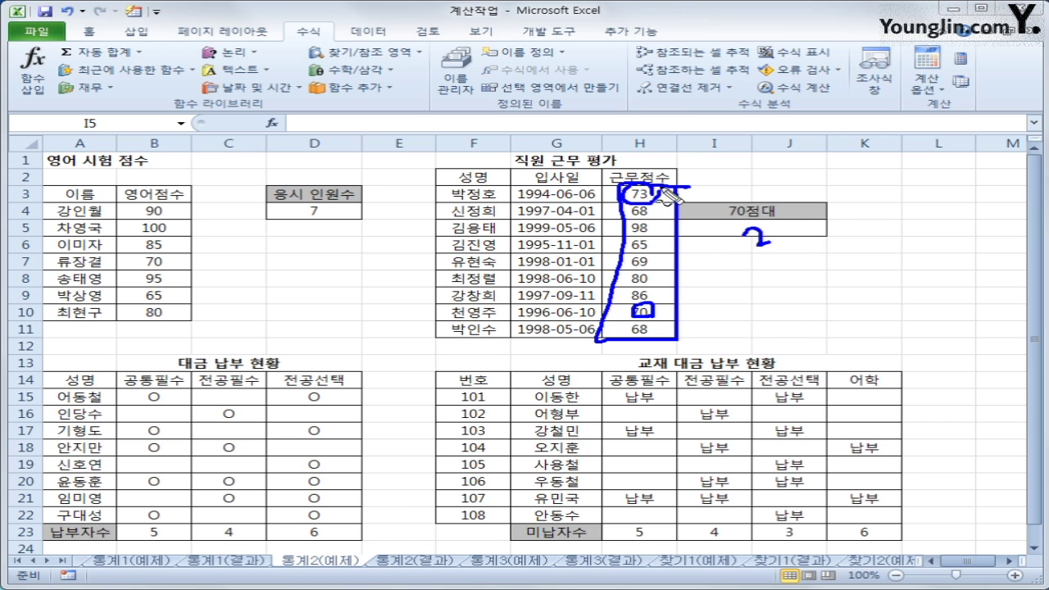
drag(653, 246, 676, 226)
drag(665, 269, 678, 301)
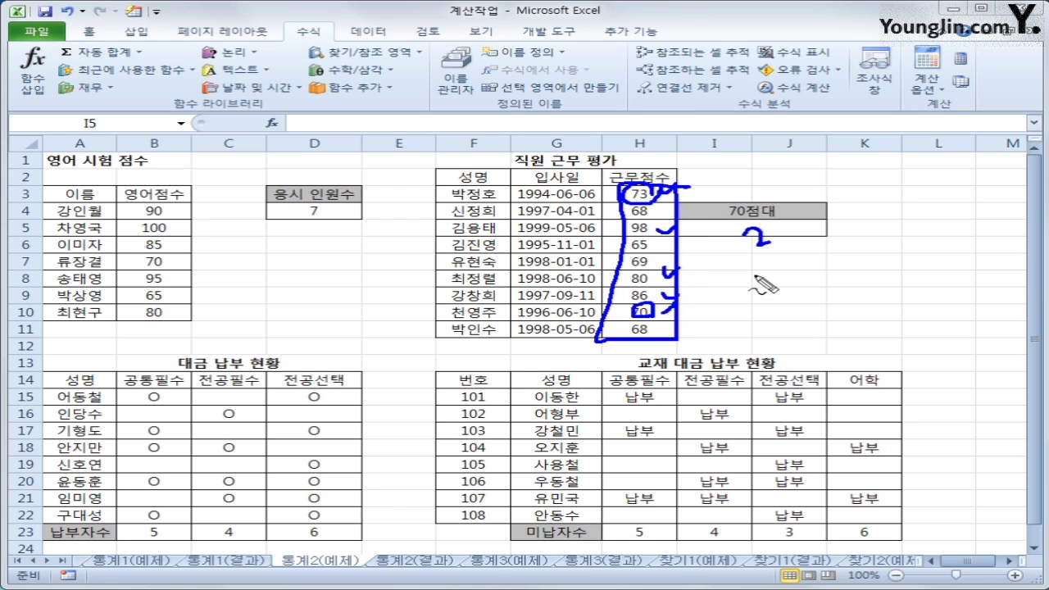
mouse_move(752, 274)
mouse_down()
mouse_move(752, 319)
mouse_move(787, 346)
mouse_up()
drag(746, 300, 848, 315)
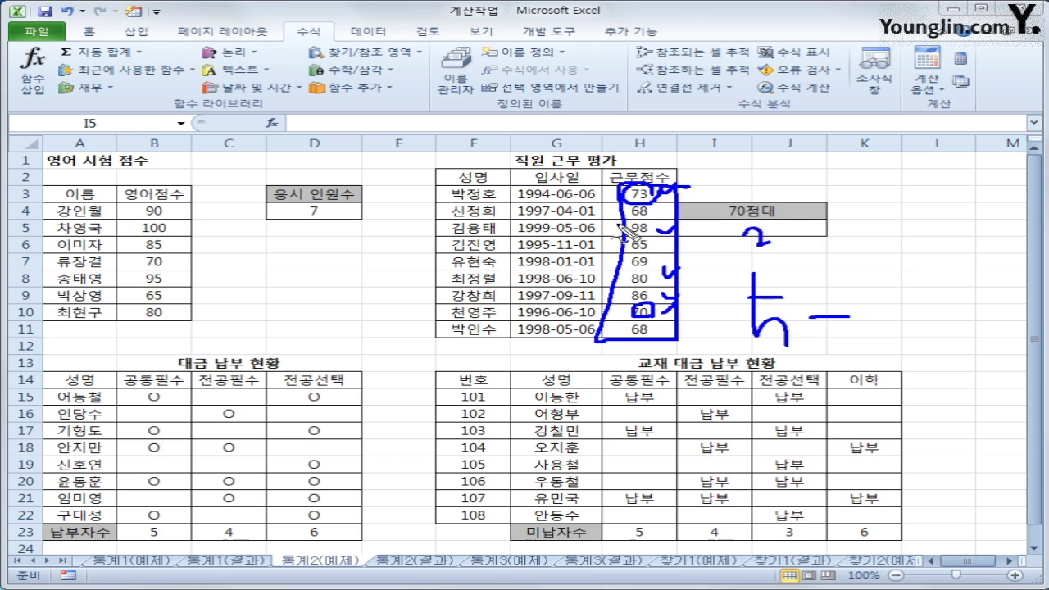
drag(613, 231, 670, 232)
drag(612, 280, 680, 292)
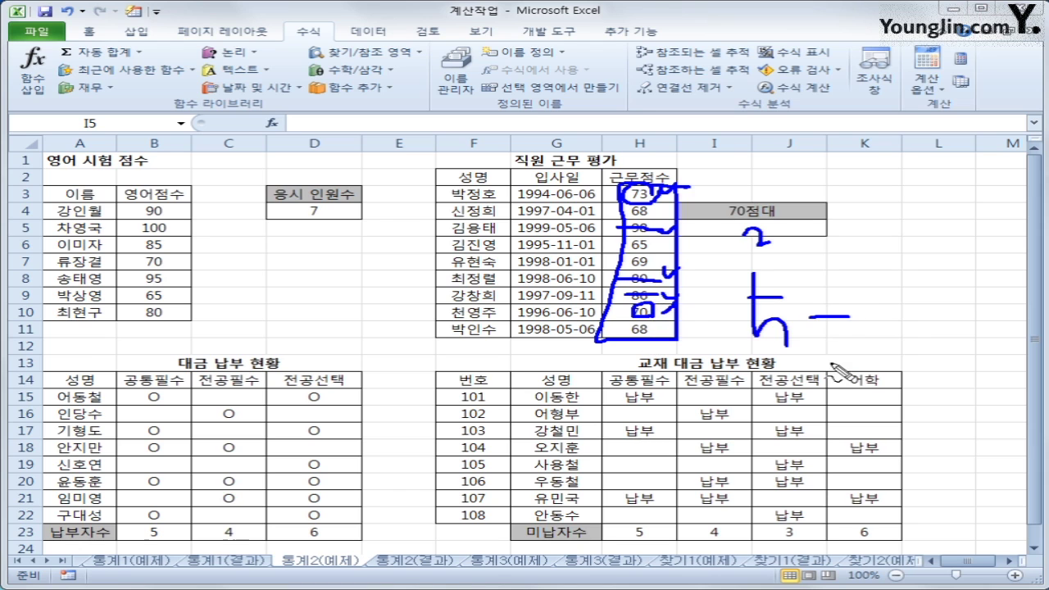
mouse_move(860, 305)
mouse_down()
mouse_move(898, 341)
mouse_move(867, 344)
mouse_up()
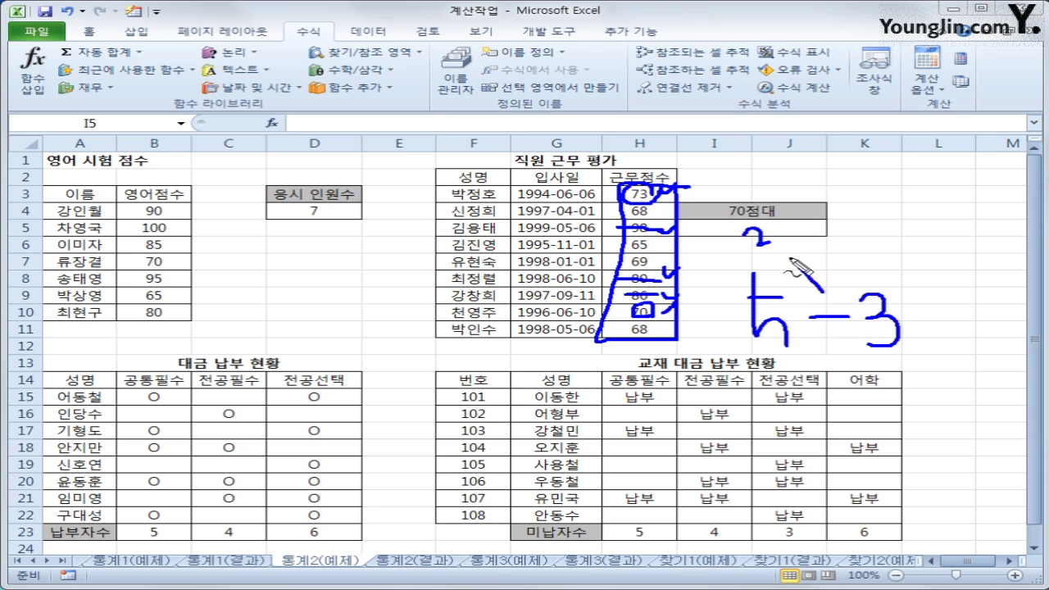
mouse_move(790, 263)
mouse_down()
mouse_move(820, 289)
mouse_move(787, 248)
mouse_move(783, 270)
mouse_up()
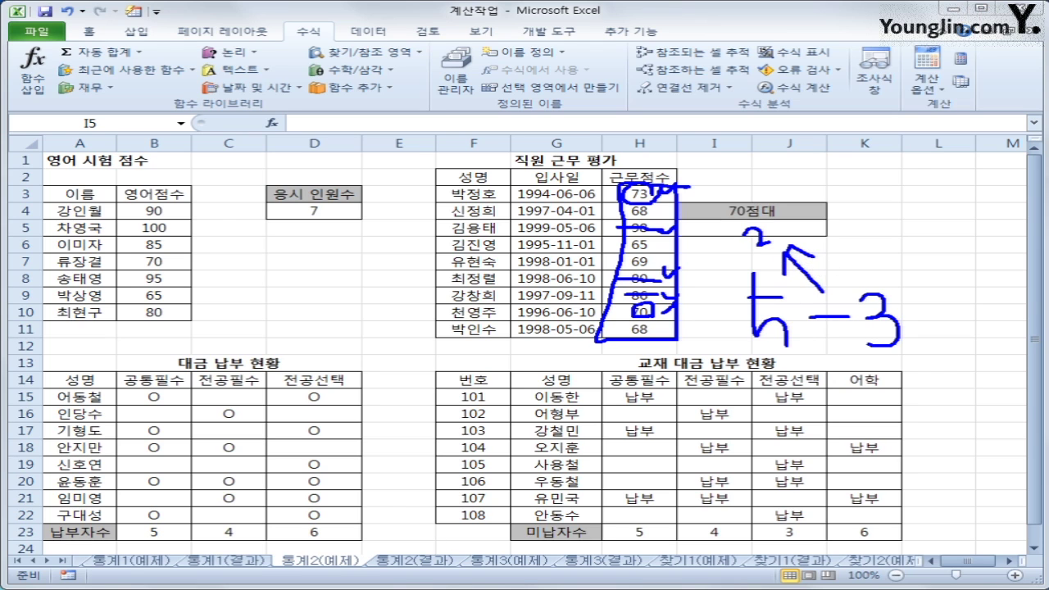
key(Escape)
Count the employees with a 근무점수 of 70 or more in I5 with =COUNTIF(H3:H11,">=70").
click(777, 226)
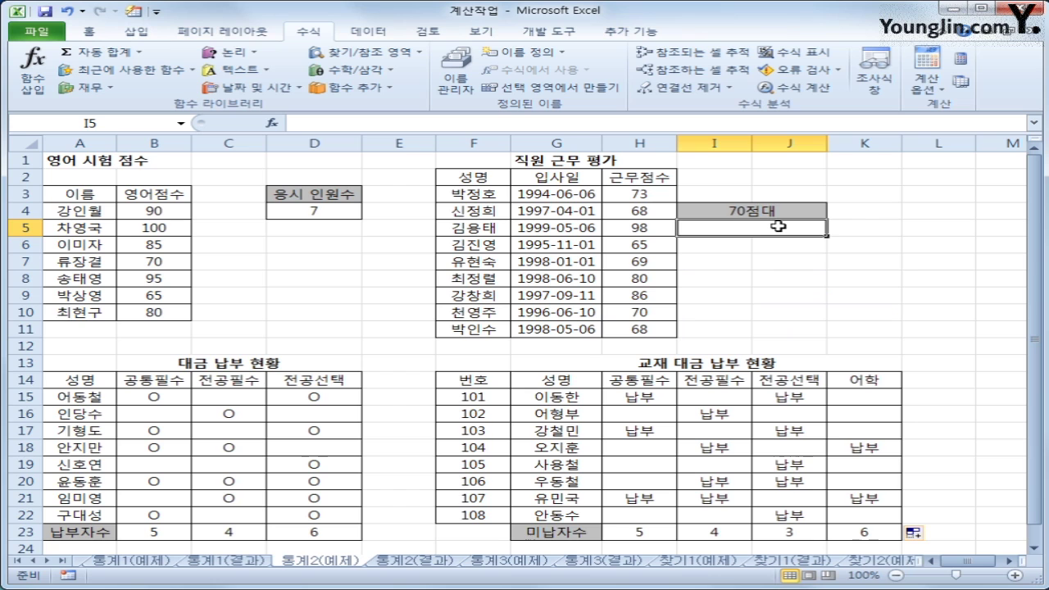
click(342, 89)
mouse_move(360, 107)
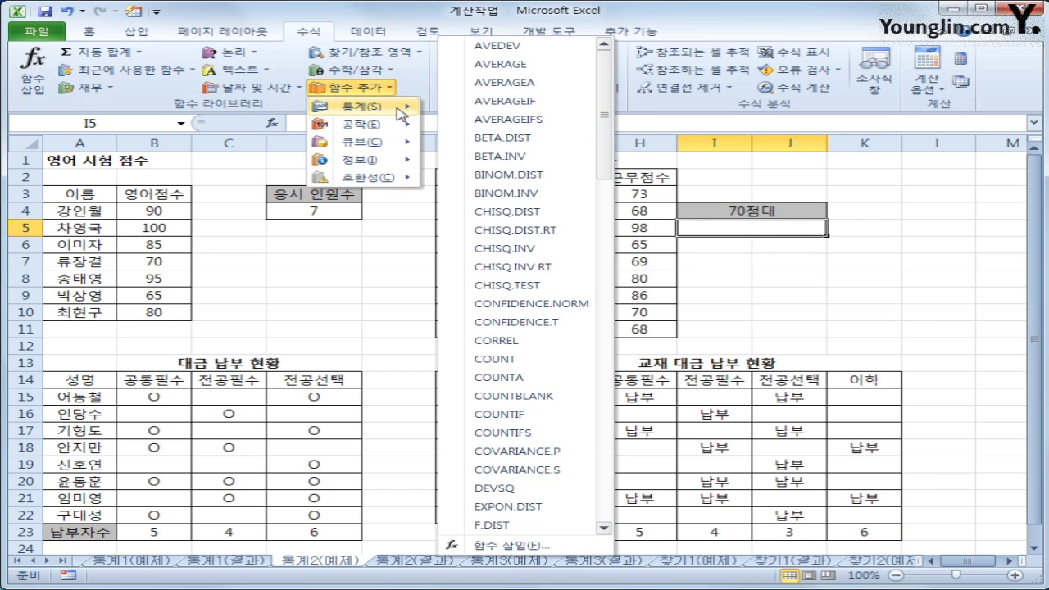
click(527, 414)
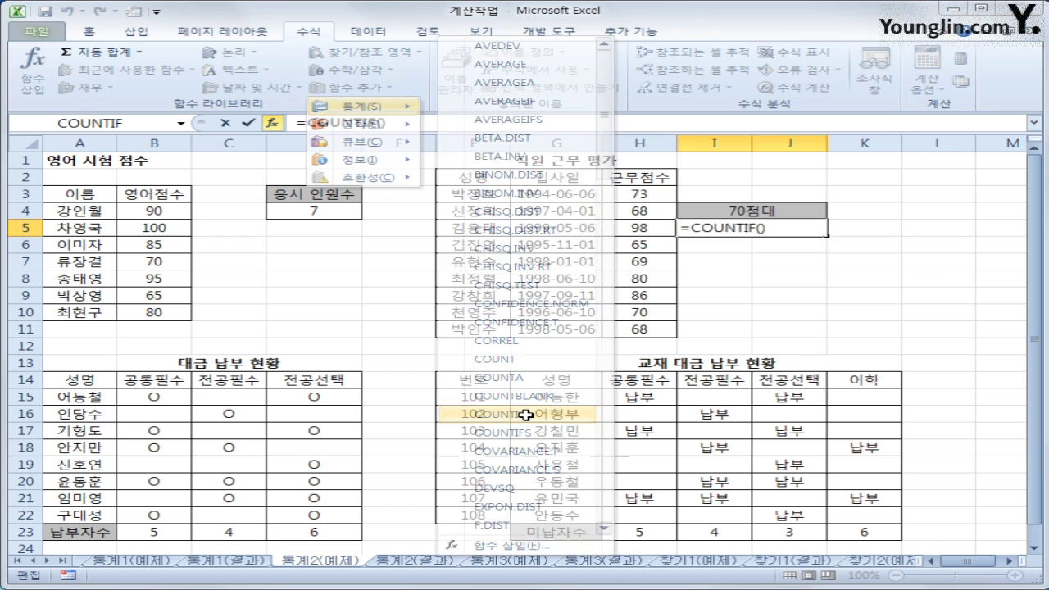
drag(555, 228, 523, 464)
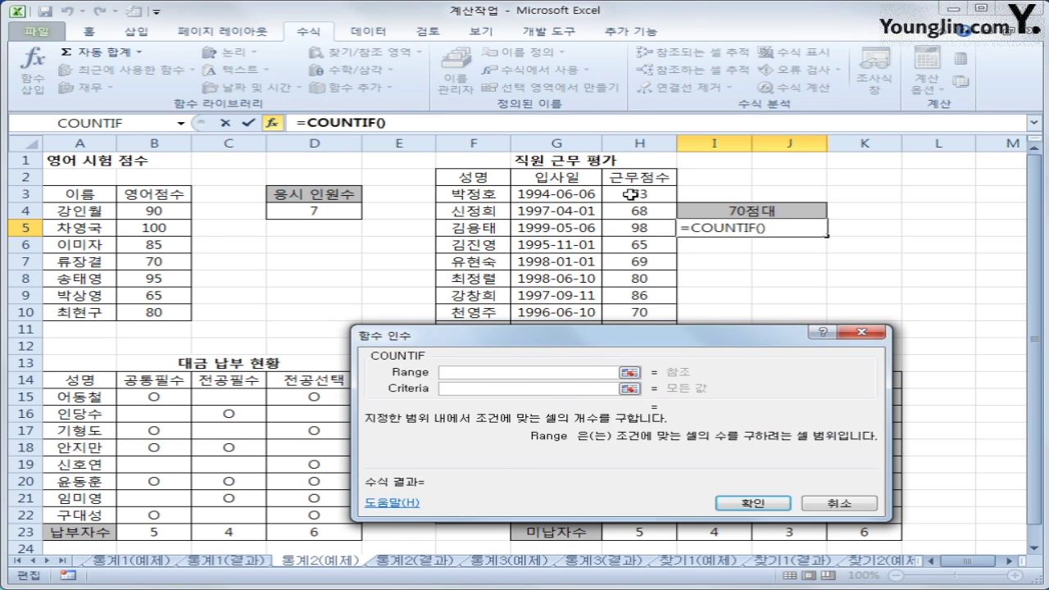
drag(626, 196, 617, 377)
click(545, 423)
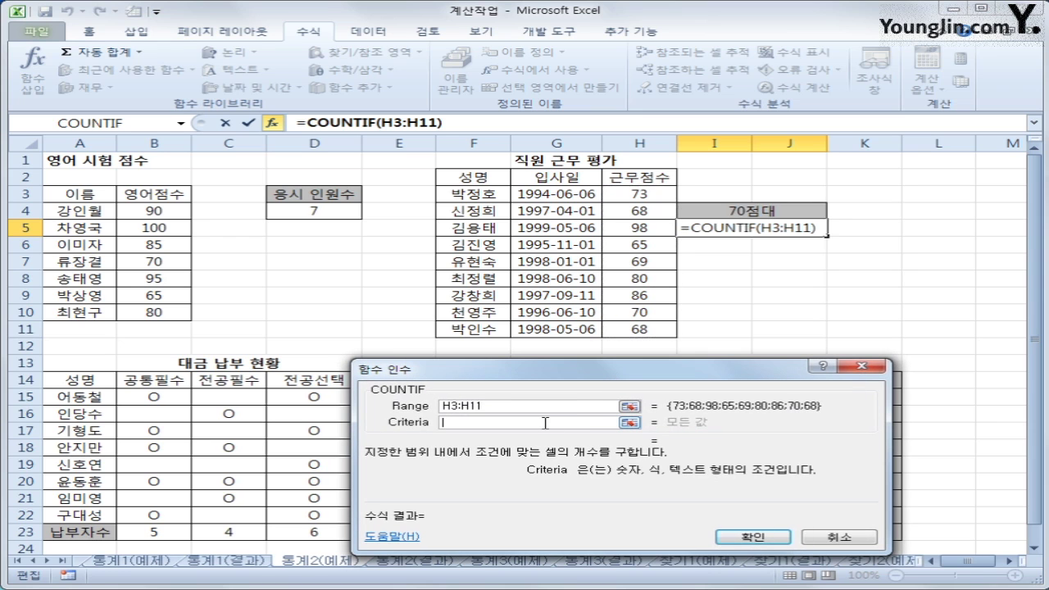
text(>=)
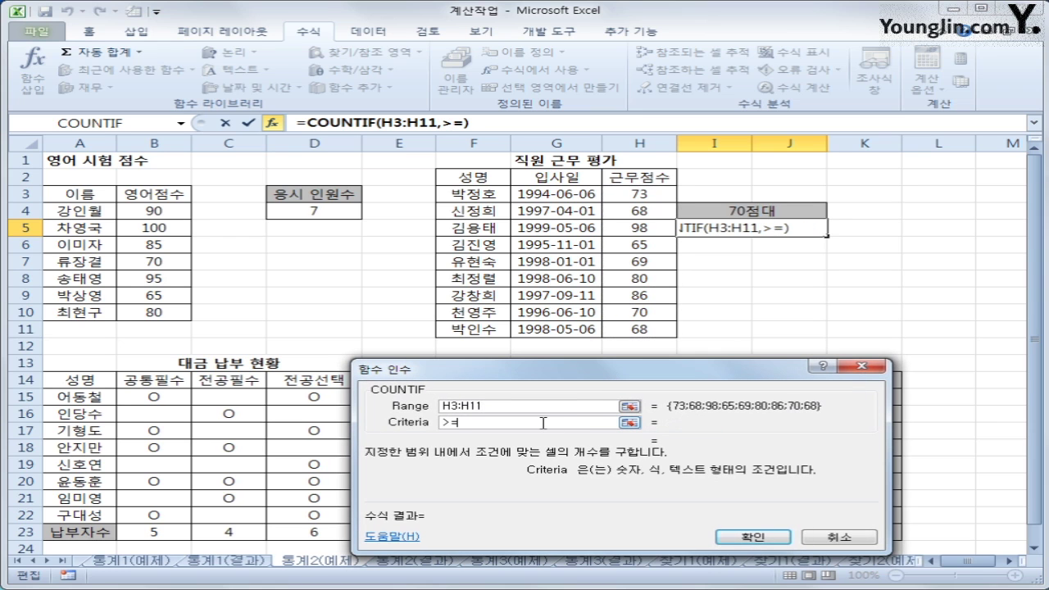
text(70)
key(Return)
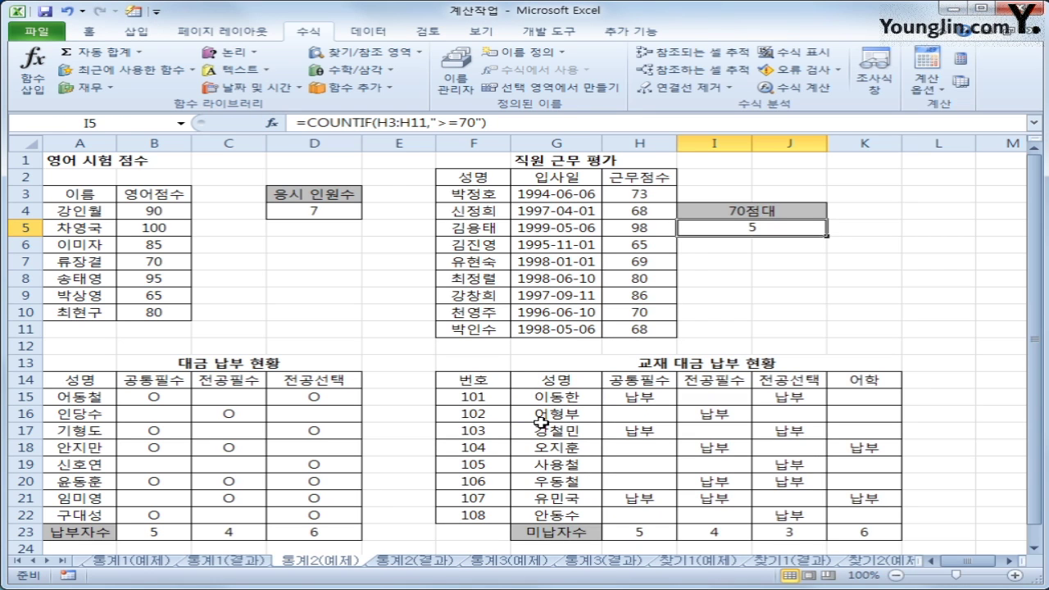
Extend the I5 formula by subtracting the scores of 80 or more with -COUNTIF(H3:H11,">=80").
click(529, 124)
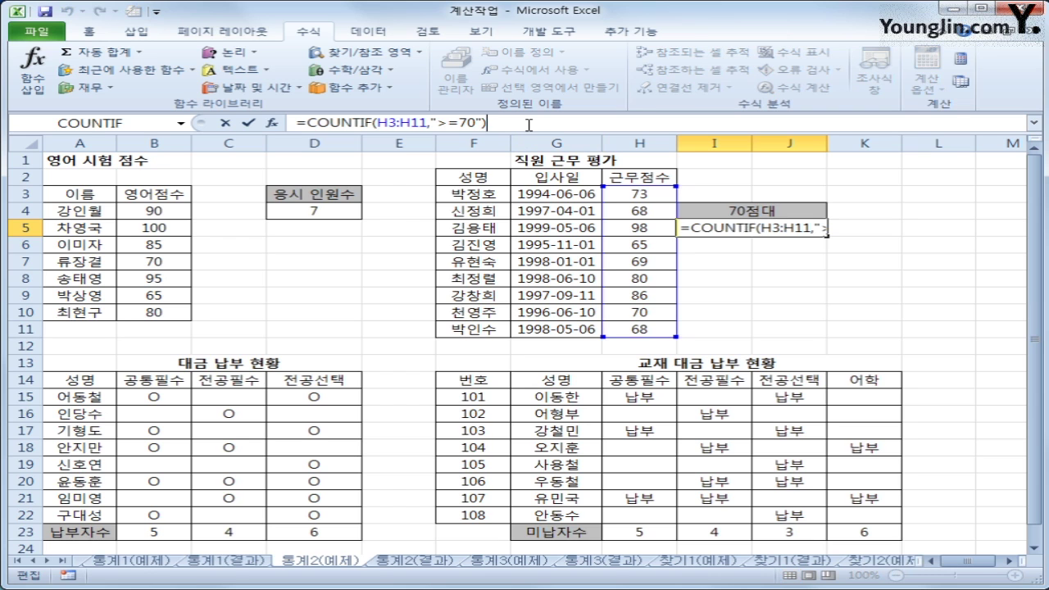
text(-c)
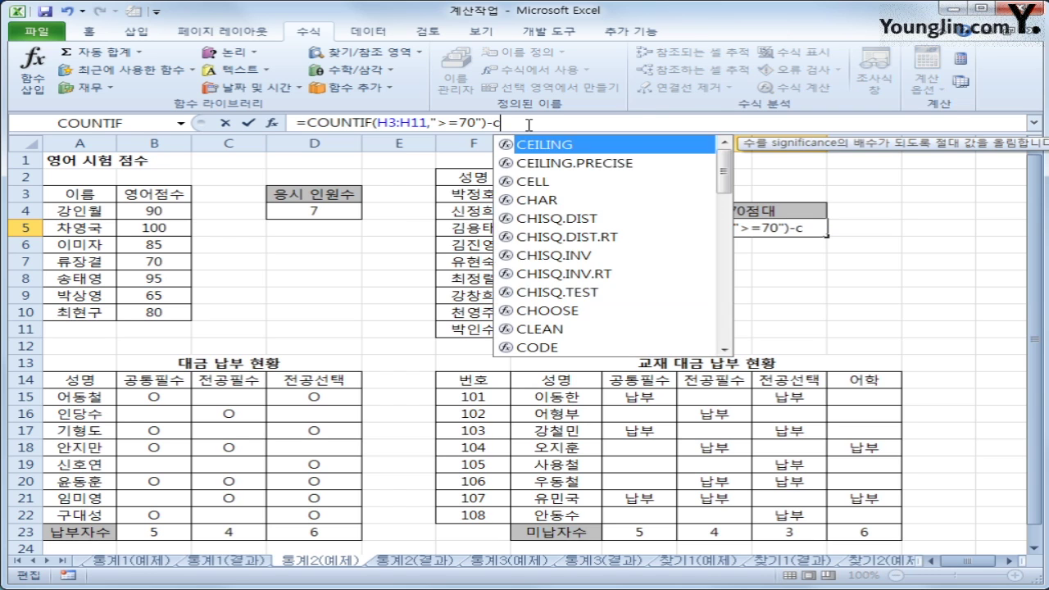
text(ountif)
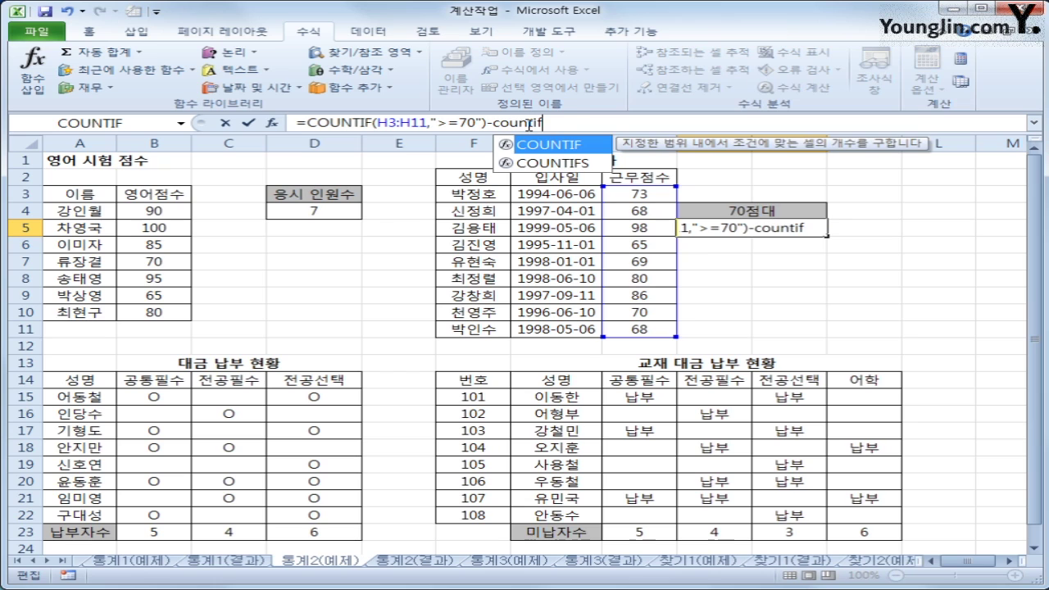
key(Tab)
drag(631, 196, 639, 330)
text(,")
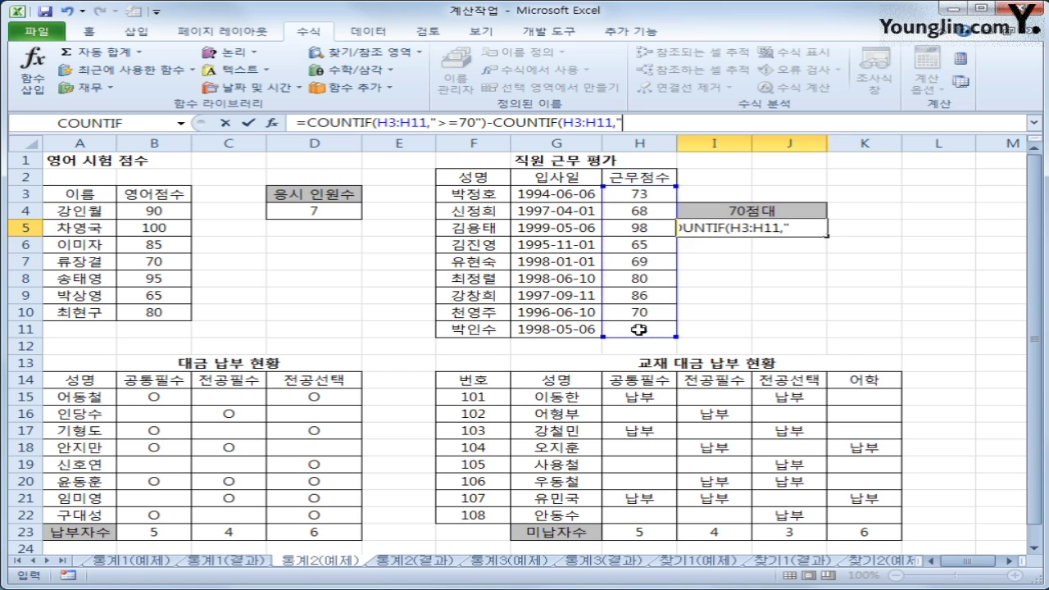
text(>=80)
text("))
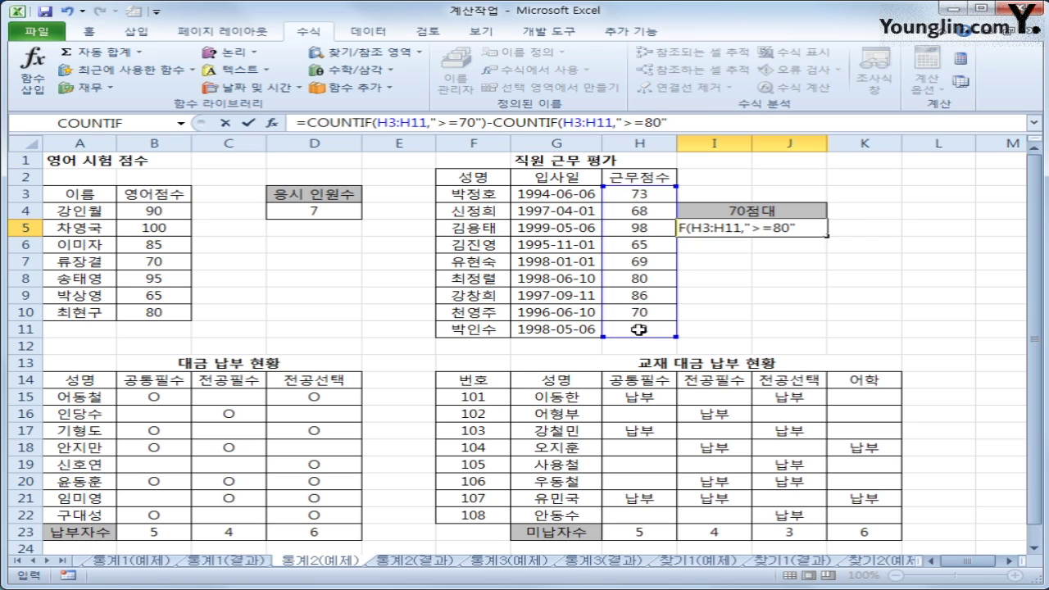
key(ctrl+Return)
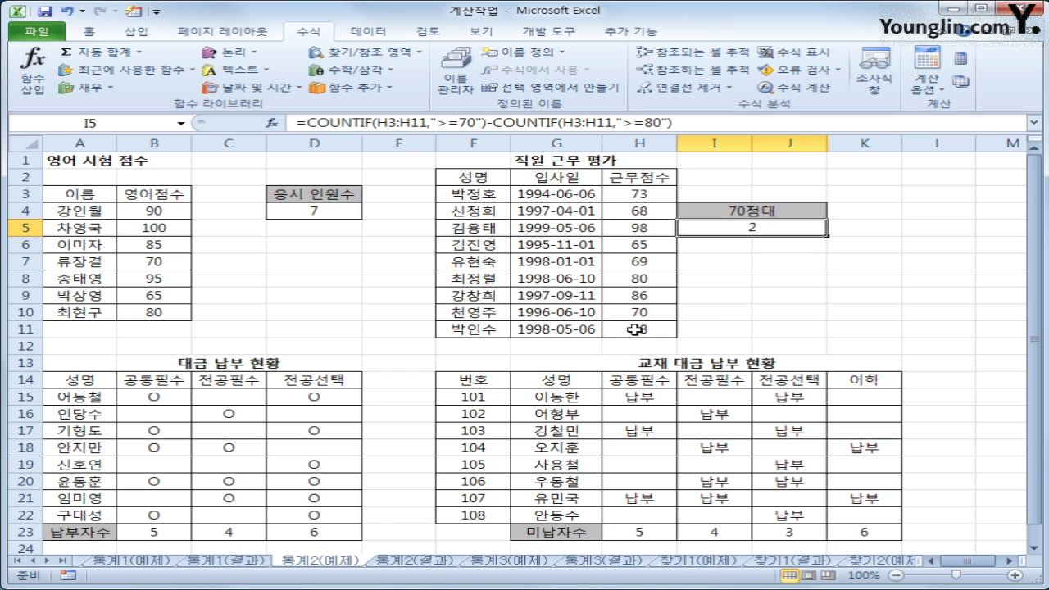
Go to the 통계3(예제) sheet and look at question ① and the 지급액 values in H4:H20.
click(537, 564)
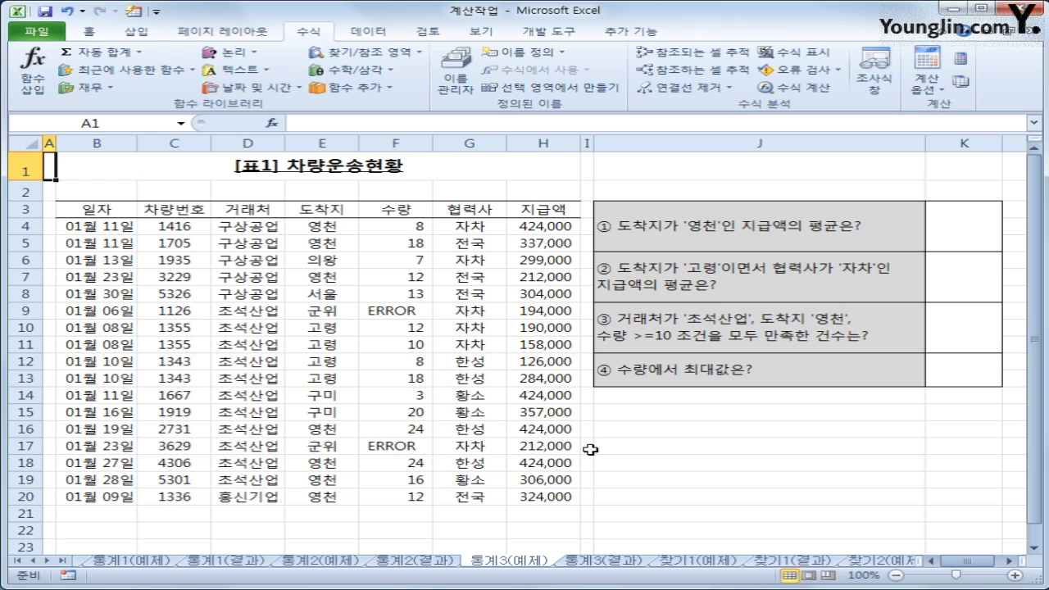
click(970, 221)
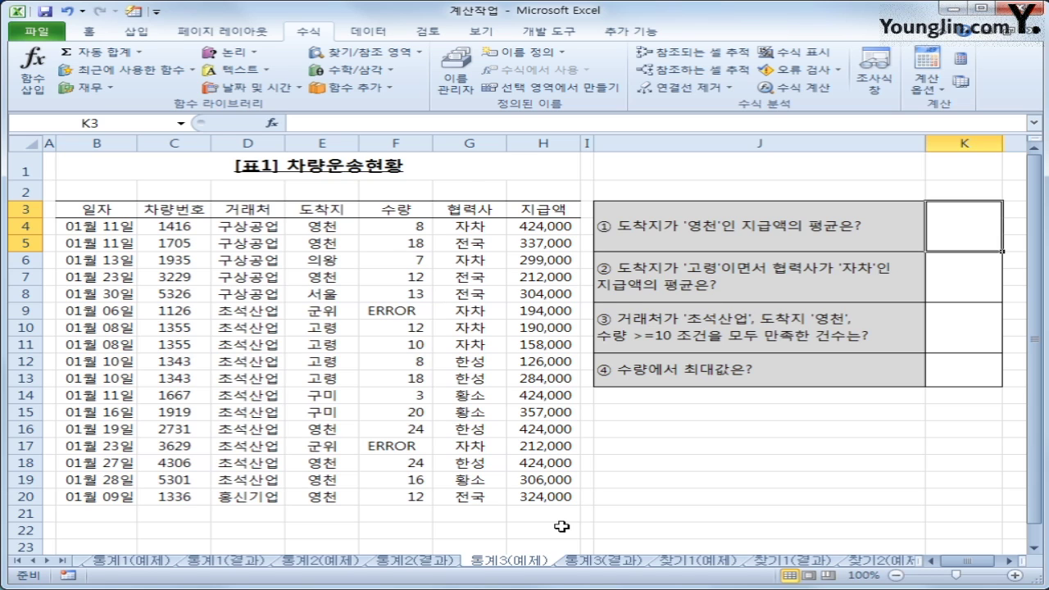
drag(551, 225, 552, 503)
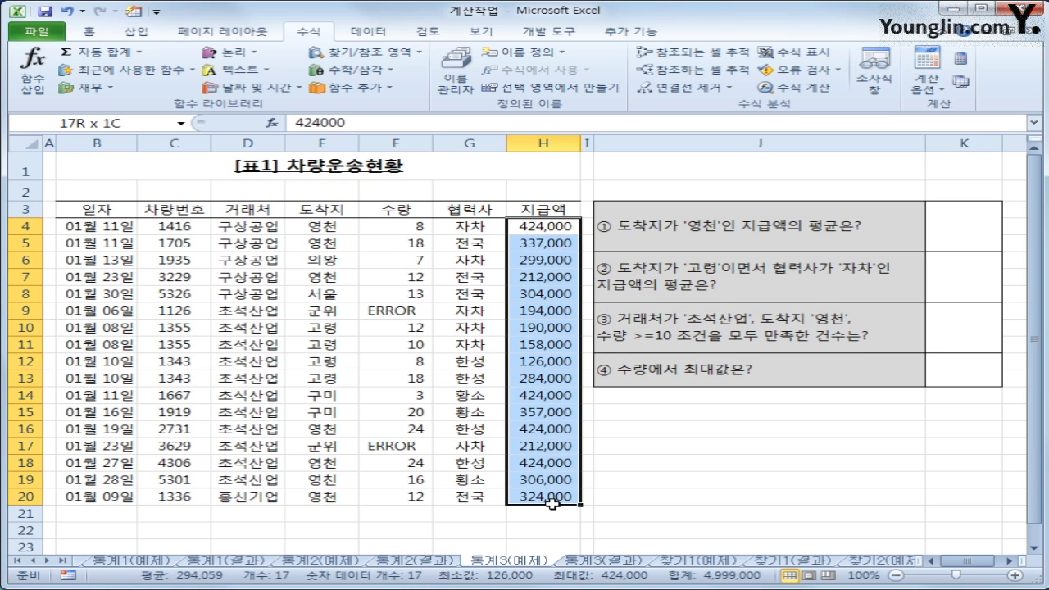
Calculate the average 지급액 for 도착지 영천 in K3 with =AVERAGEIF(E4:E20,"영천",H4:H20).
click(955, 230)
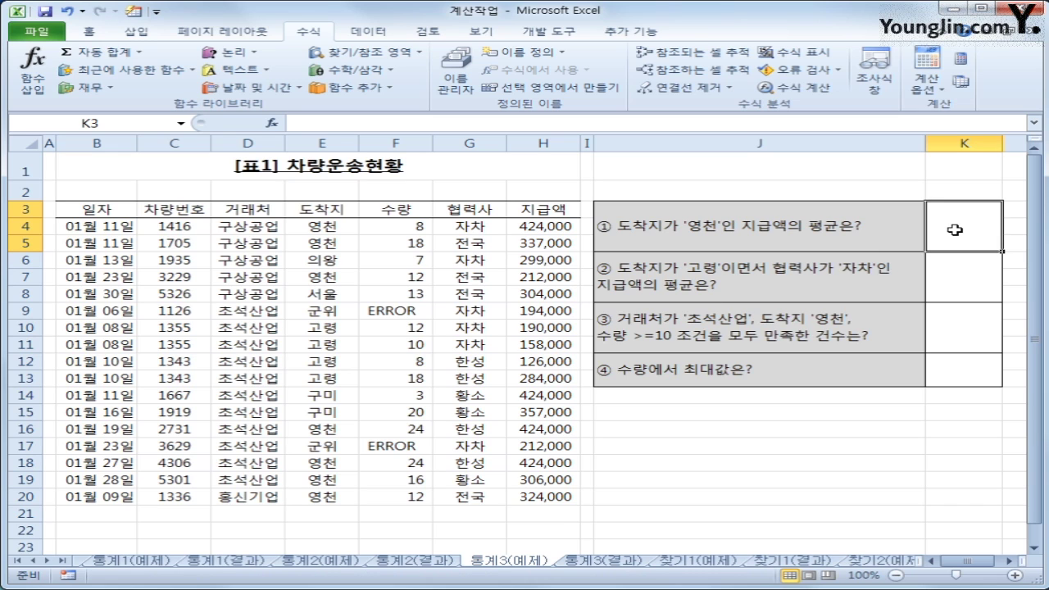
click(365, 87)
mouse_move(385, 112)
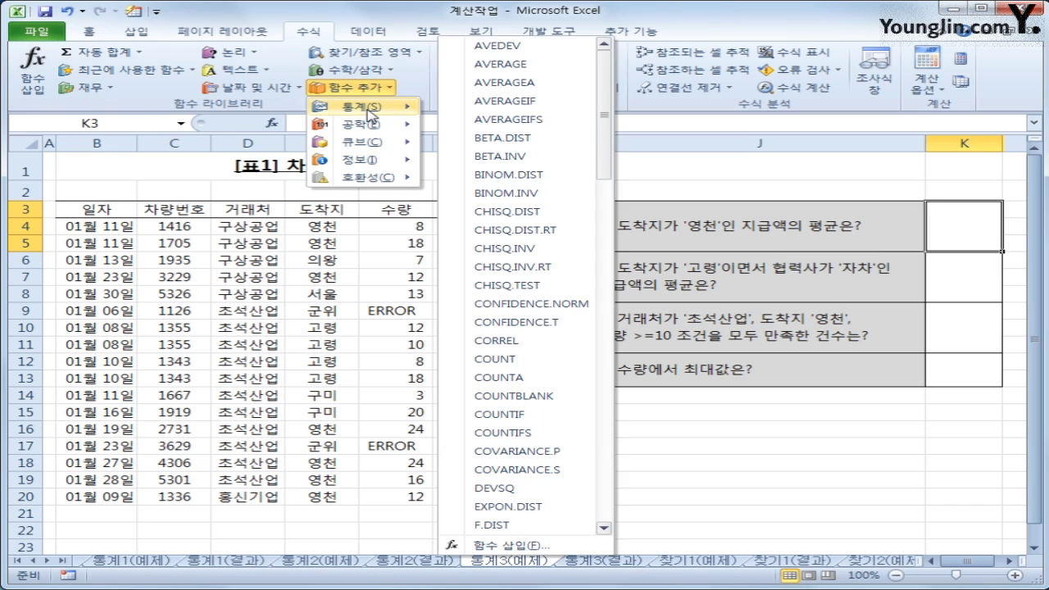
click(505, 101)
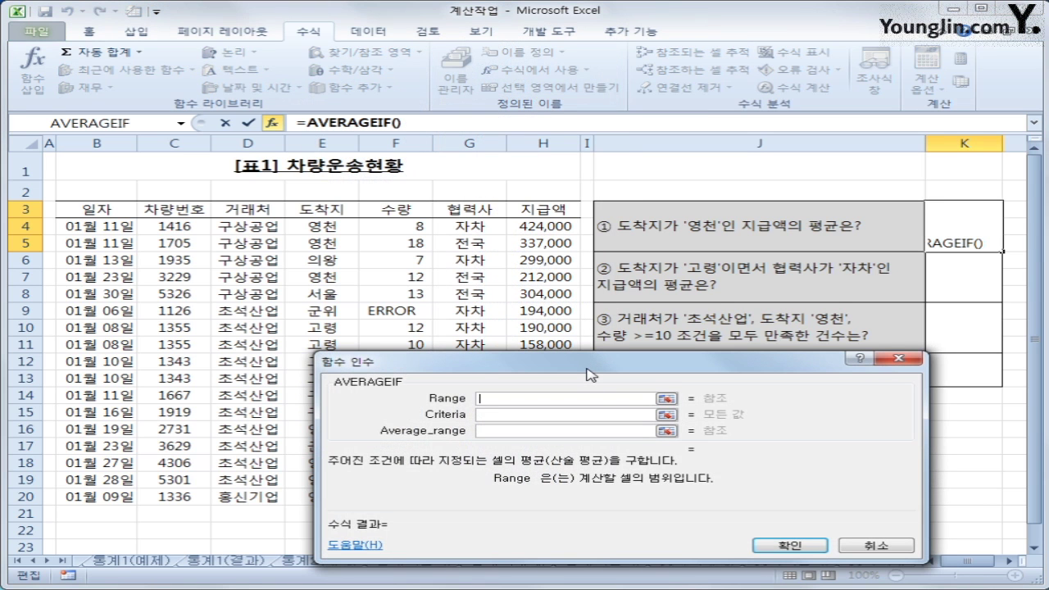
drag(319, 226, 320, 496)
click(508, 415)
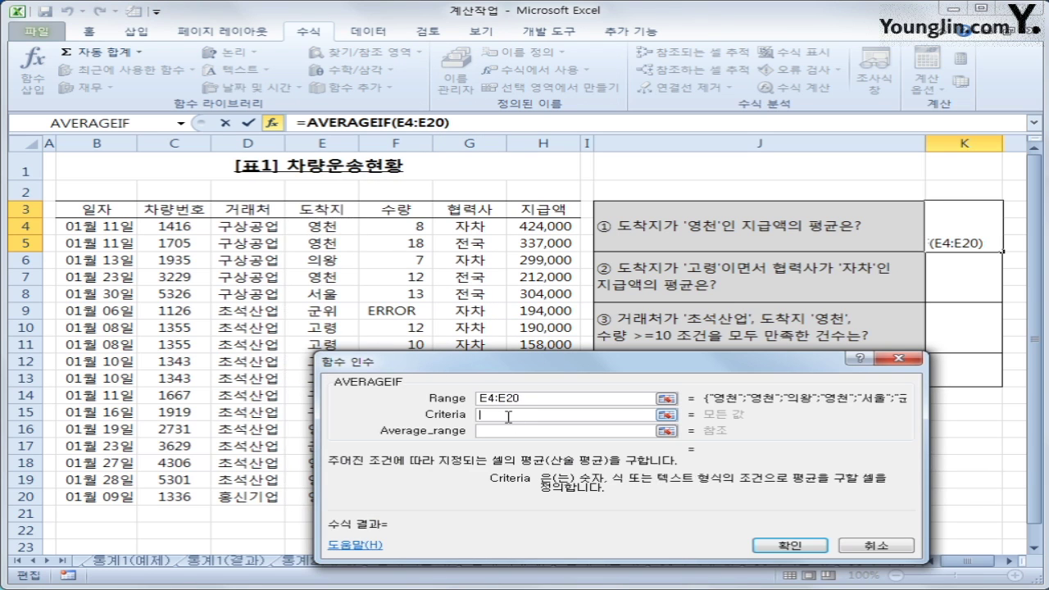
text(d)
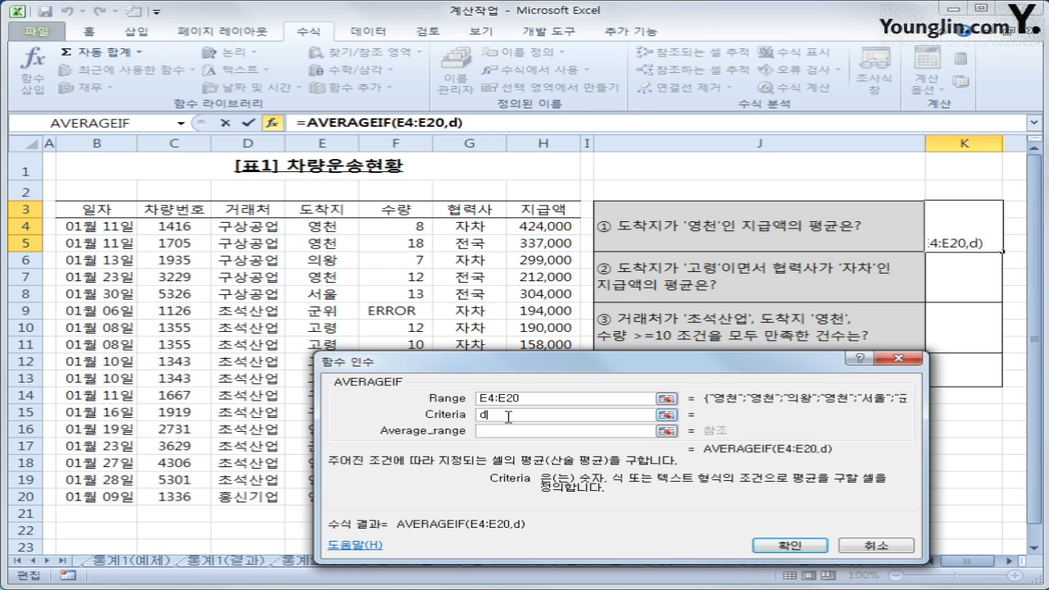
key(BackSpace)
text(영천)
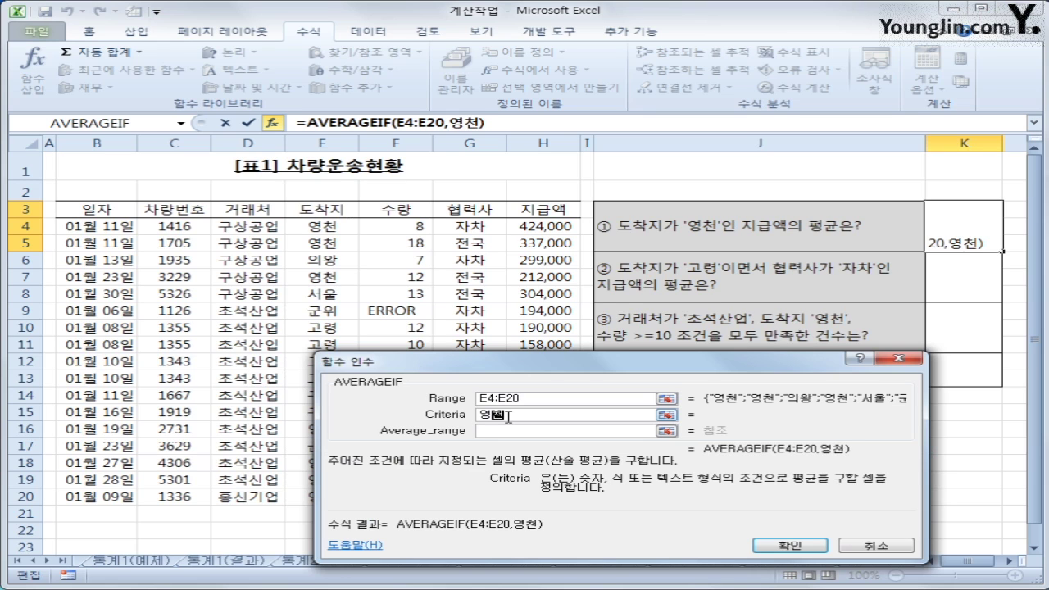
key(Tab)
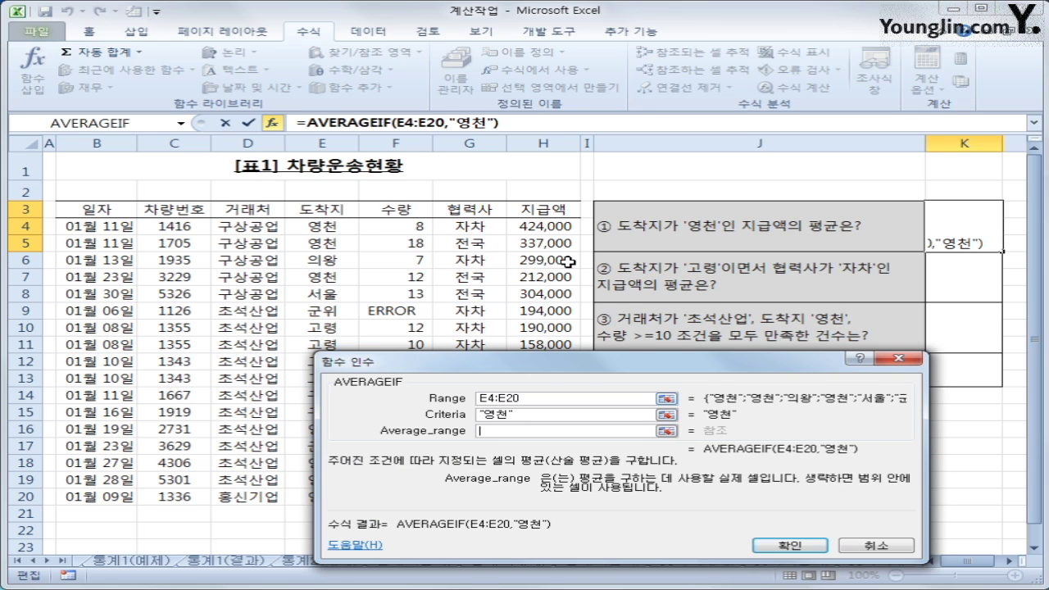
drag(532, 225, 523, 496)
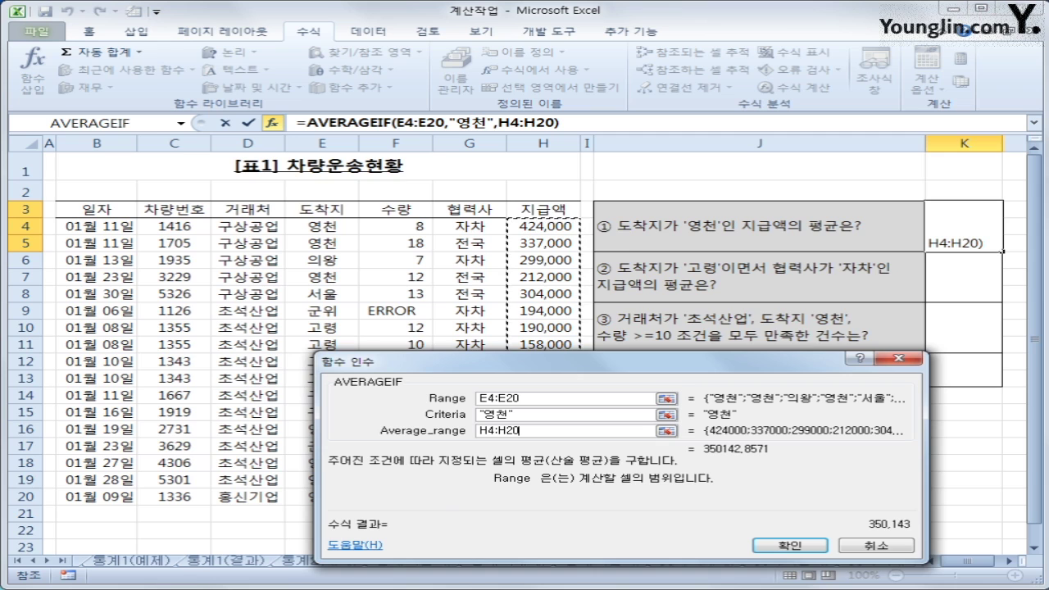
click(528, 451)
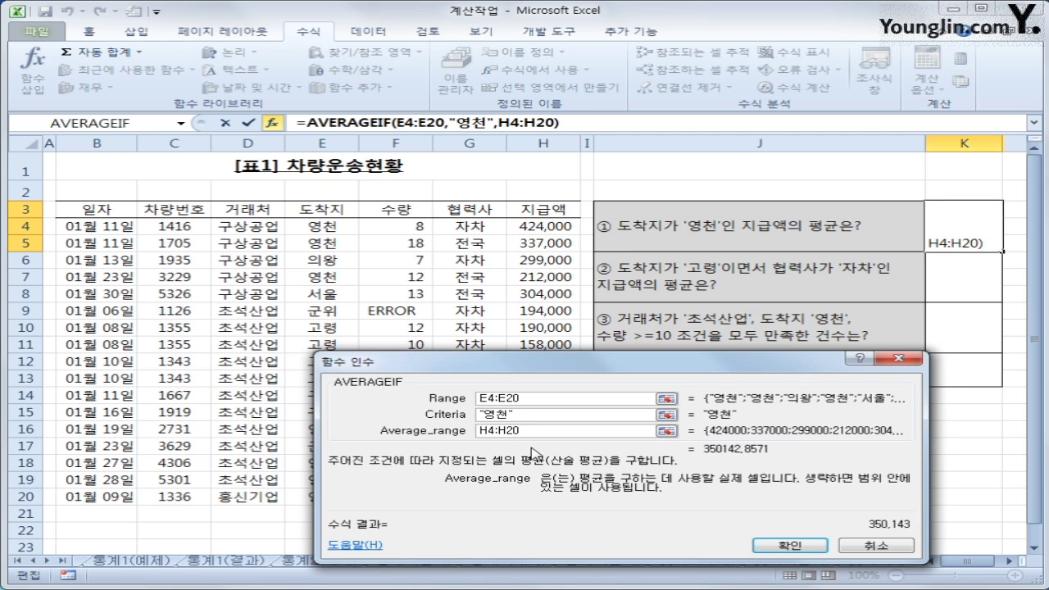
click(787, 545)
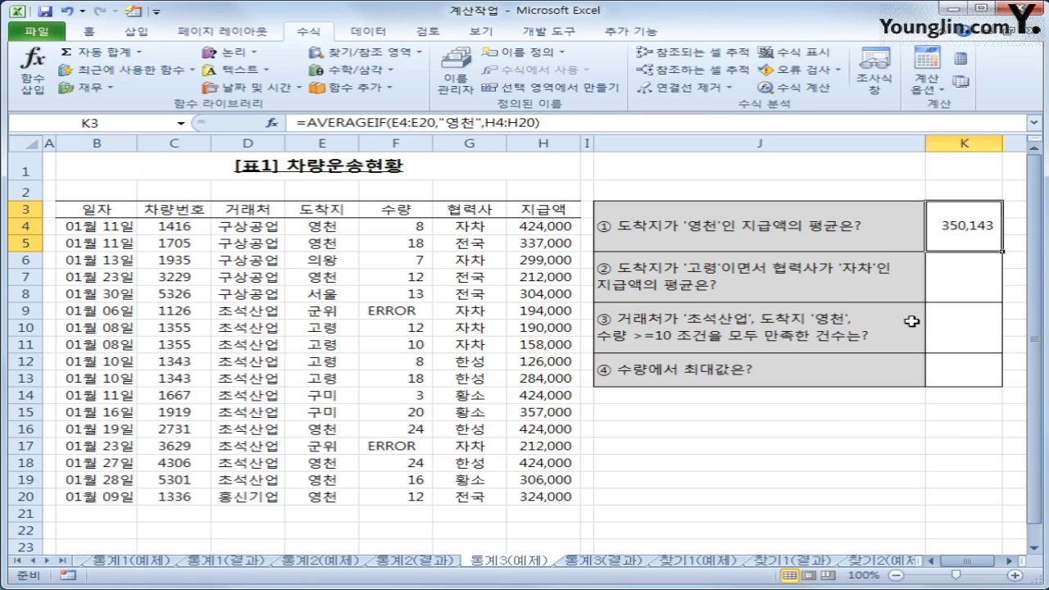
Start an AVERAGEIFS formula in K6 for question ②, with the 지급액 values H4:H20 as the average range.
click(950, 283)
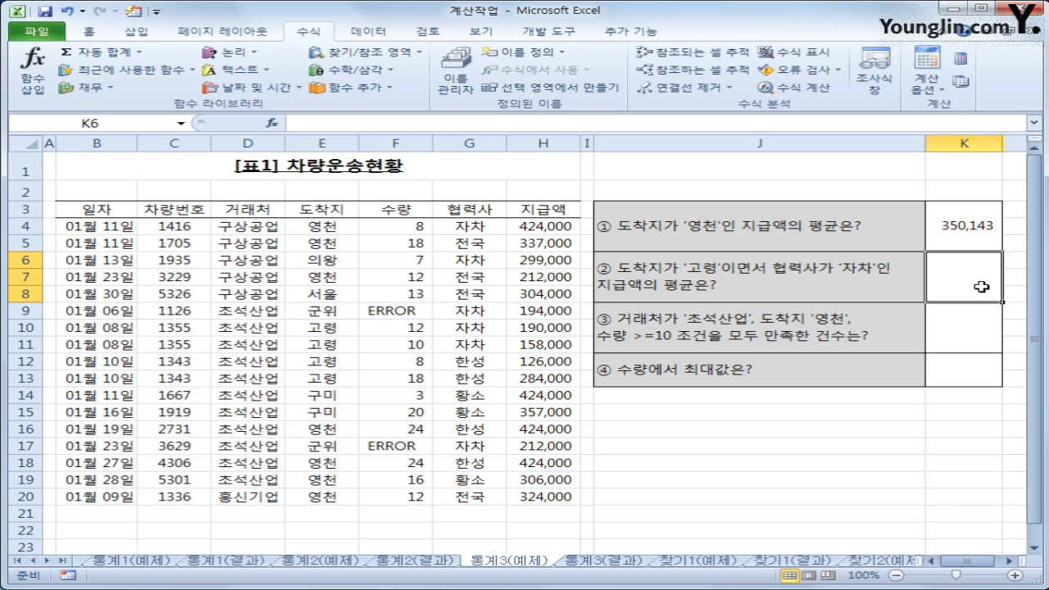
click(360, 87)
mouse_move(361, 110)
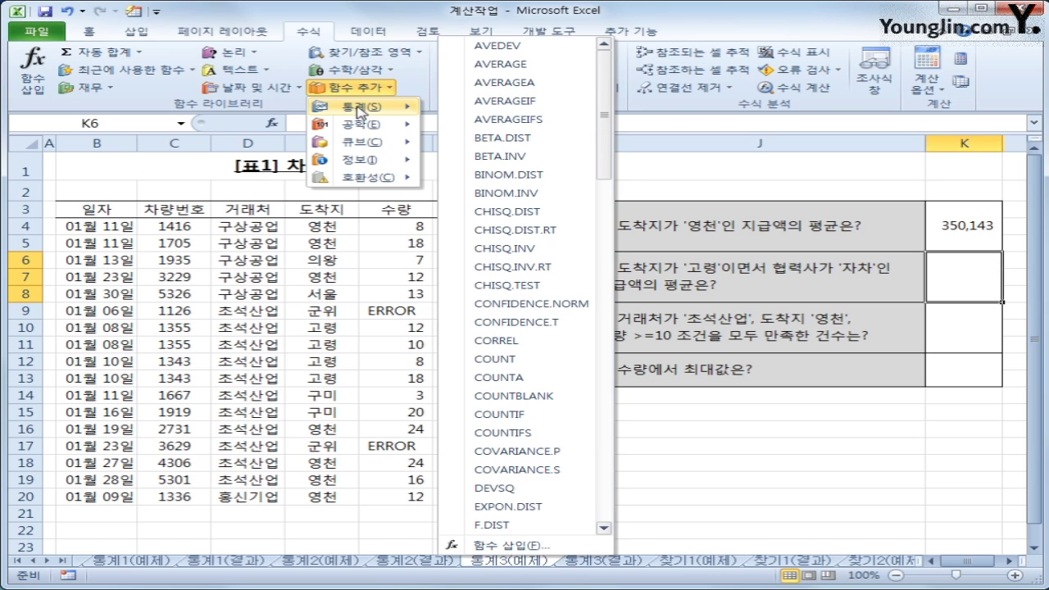
click(506, 120)
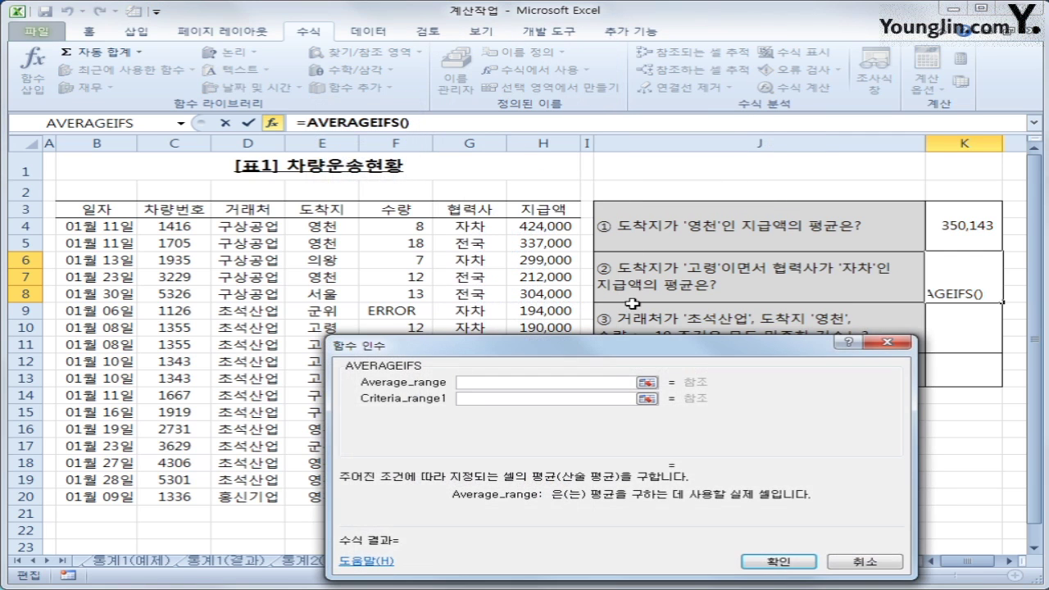
drag(604, 354, 615, 294)
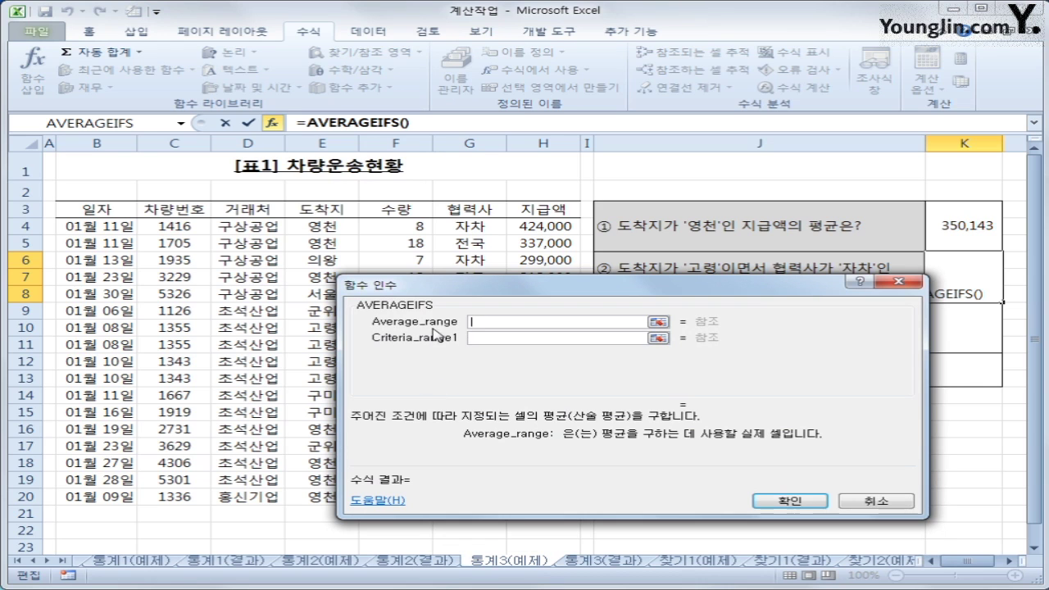
click(544, 230)
drag(544, 231, 540, 501)
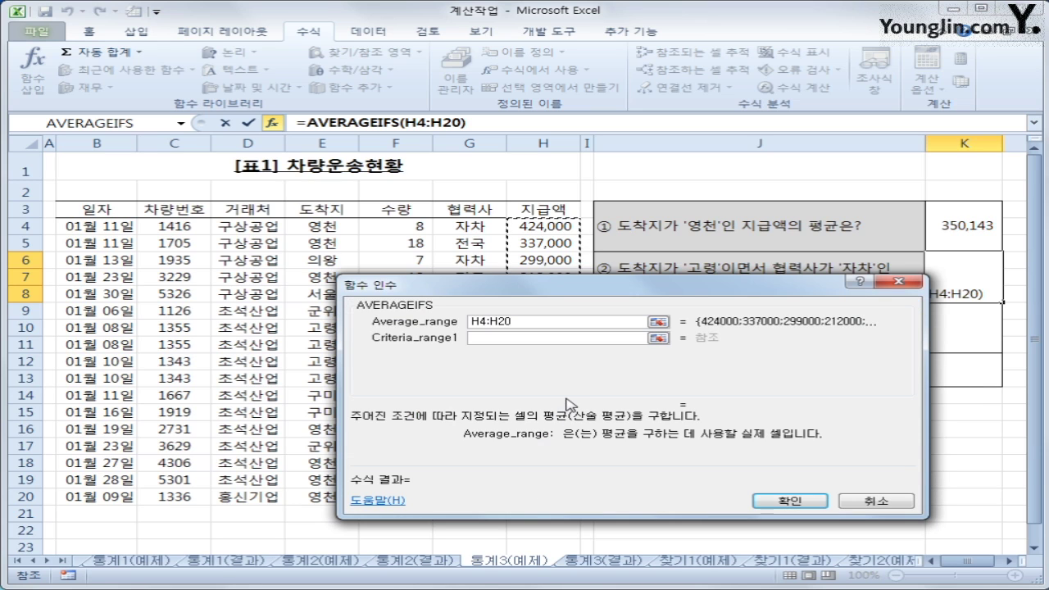
Set the first AVERAGEIFS condition to 도착지 range E4:E20 equal to "고령".
click(526, 337)
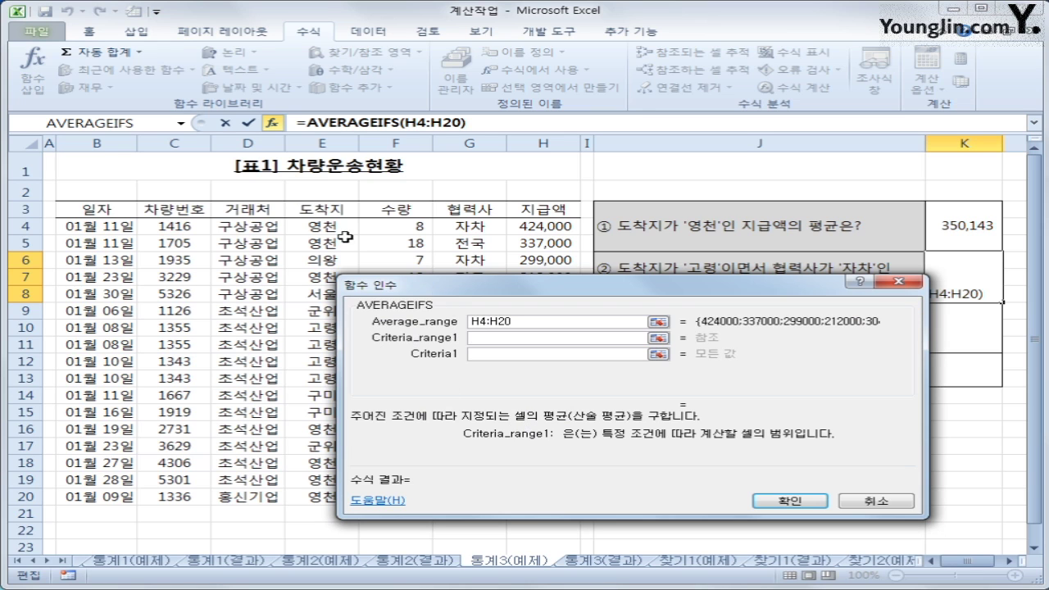
drag(340, 228, 341, 498)
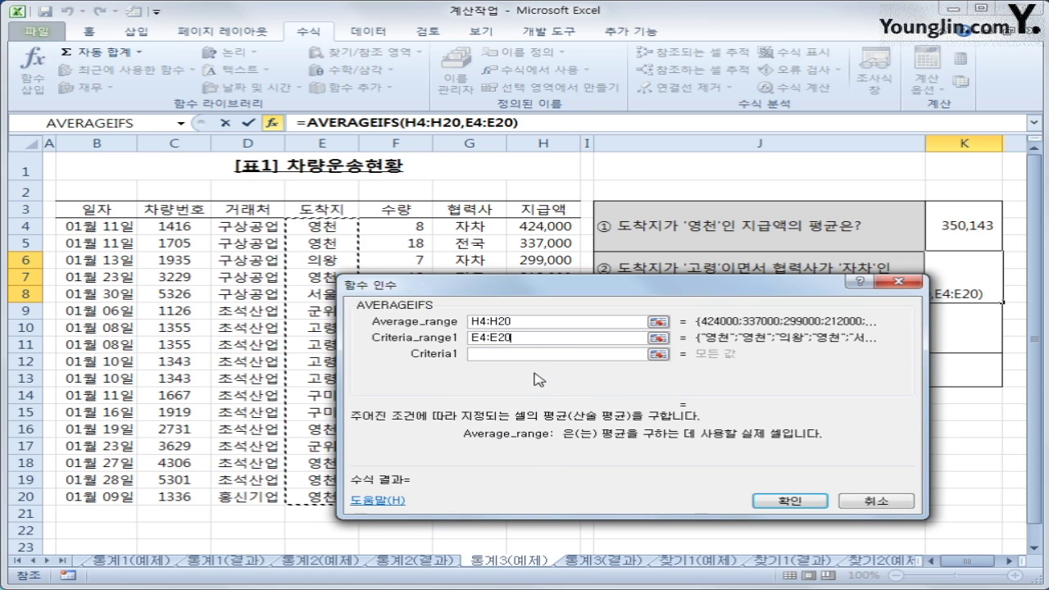
click(533, 356)
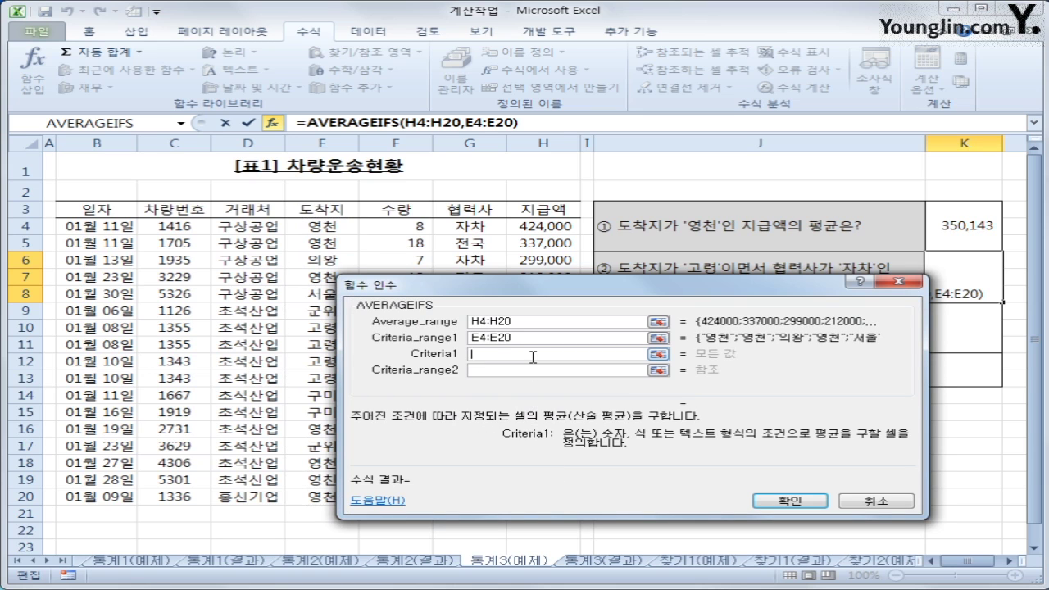
text(고령)
key(Tab)
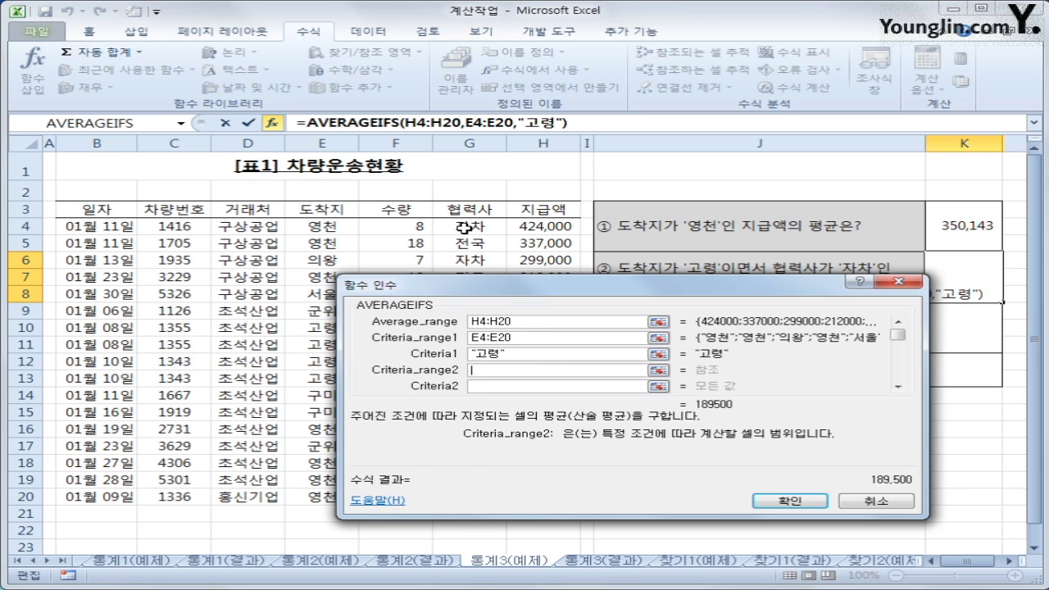
Add the second AVERAGEIFS condition, 협력사 range G4:G20 equal to "자차", and complete the K6 formula.
drag(465, 226, 474, 497)
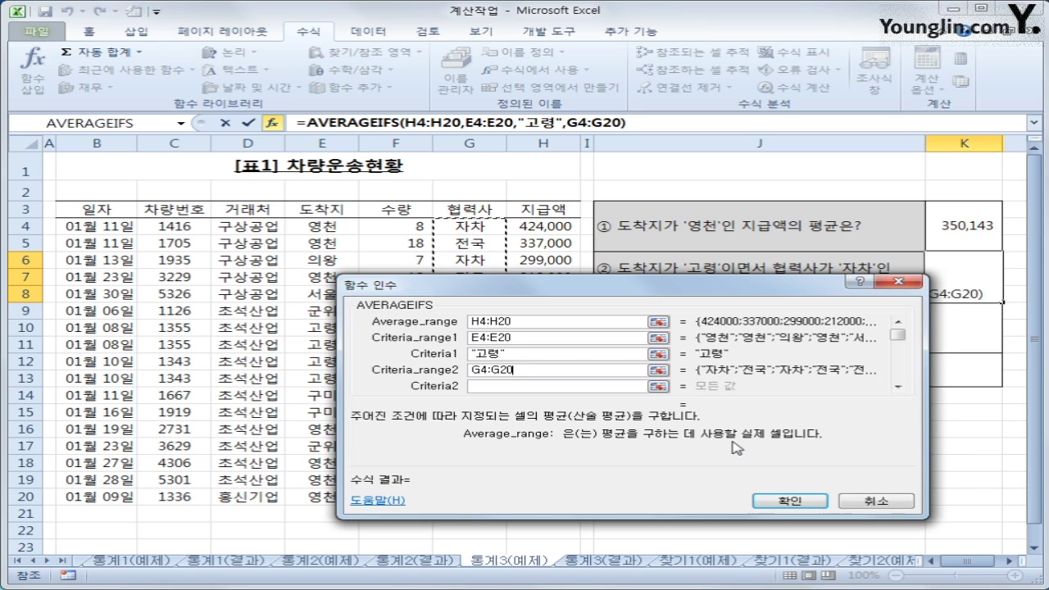
click(543, 386)
text(자차)
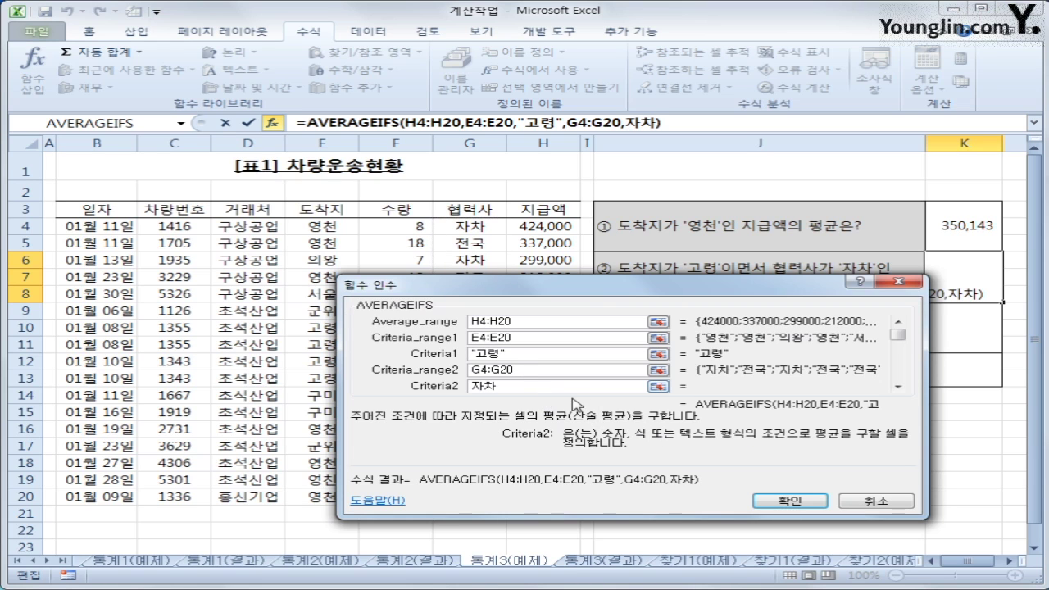
click(790, 500)
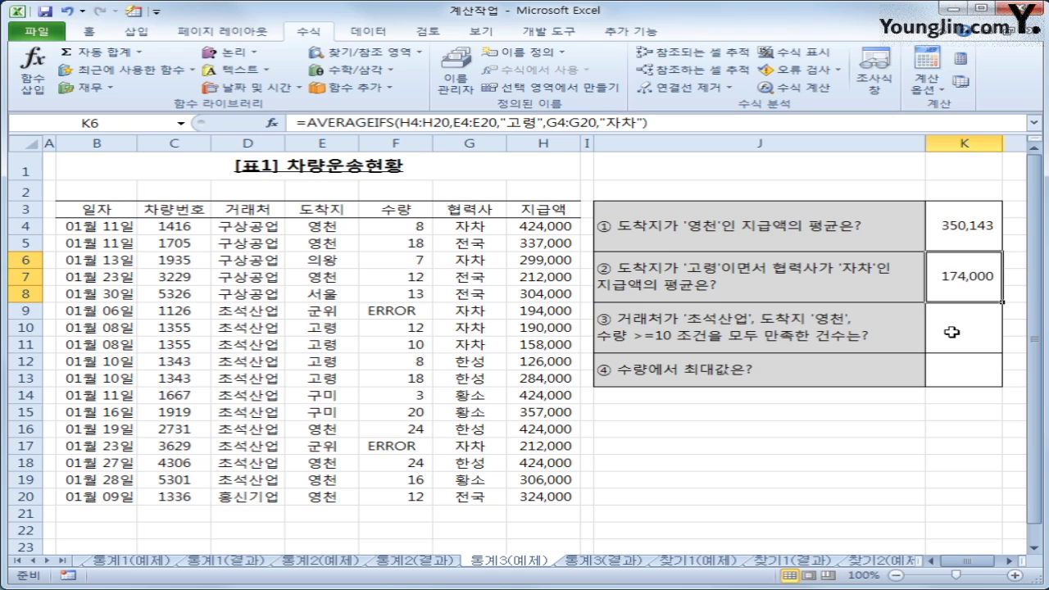
Start a COUNTIFS formula in K9 for question ③, with 거래처 range D4:D20 equal to "초석산업" as the first condition.
click(952, 332)
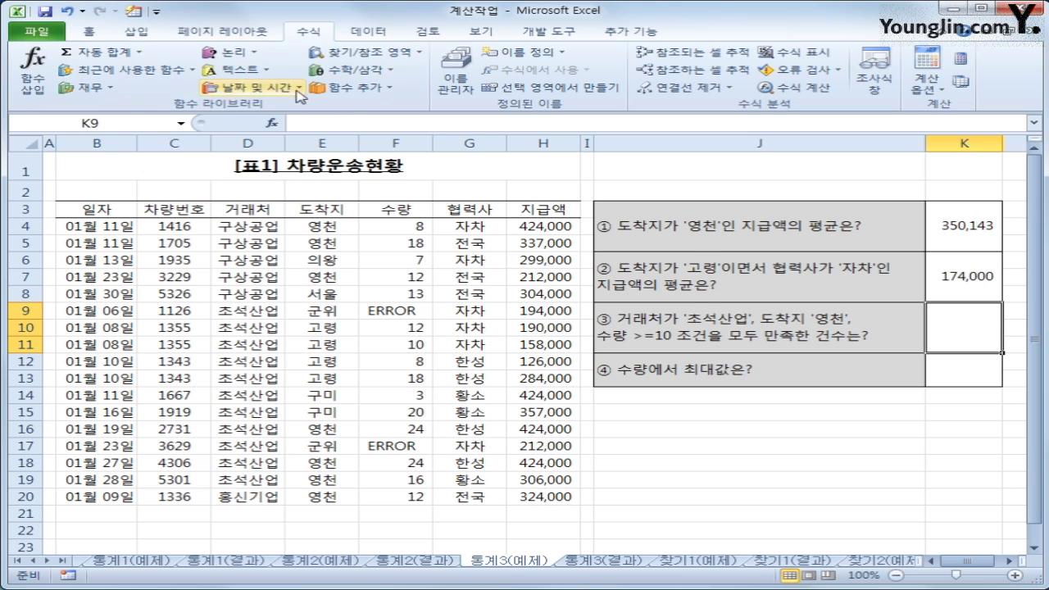
click(349, 87)
mouse_move(397, 112)
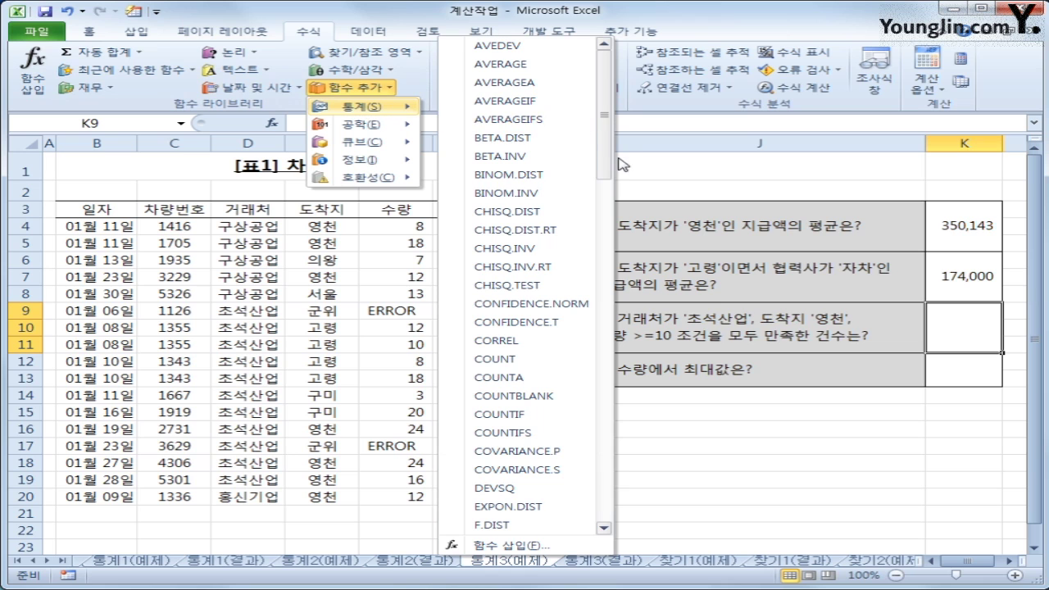
scroll(614, 156, down, 1)
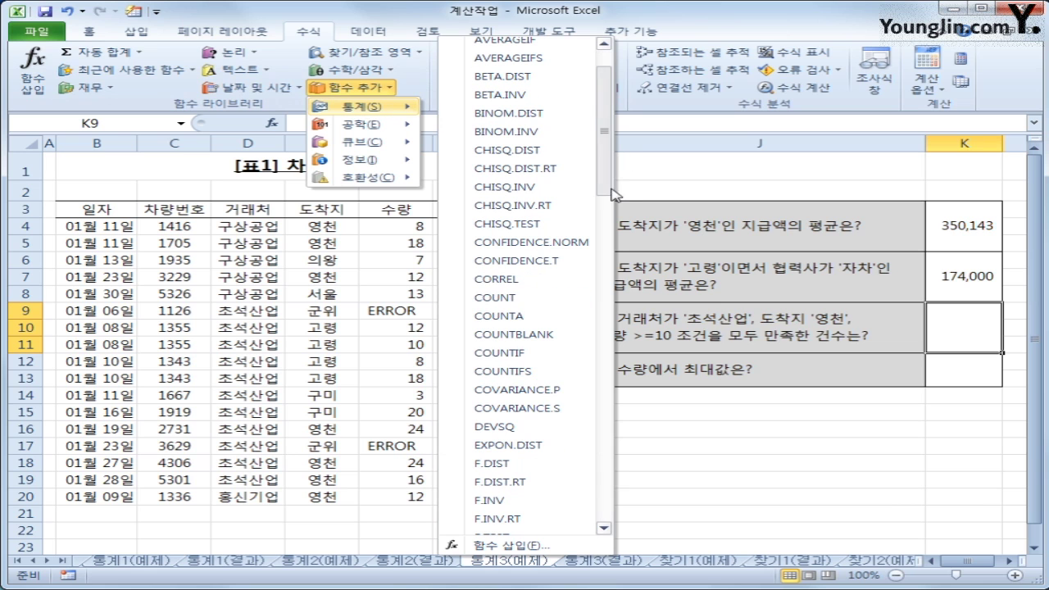
click(550, 372)
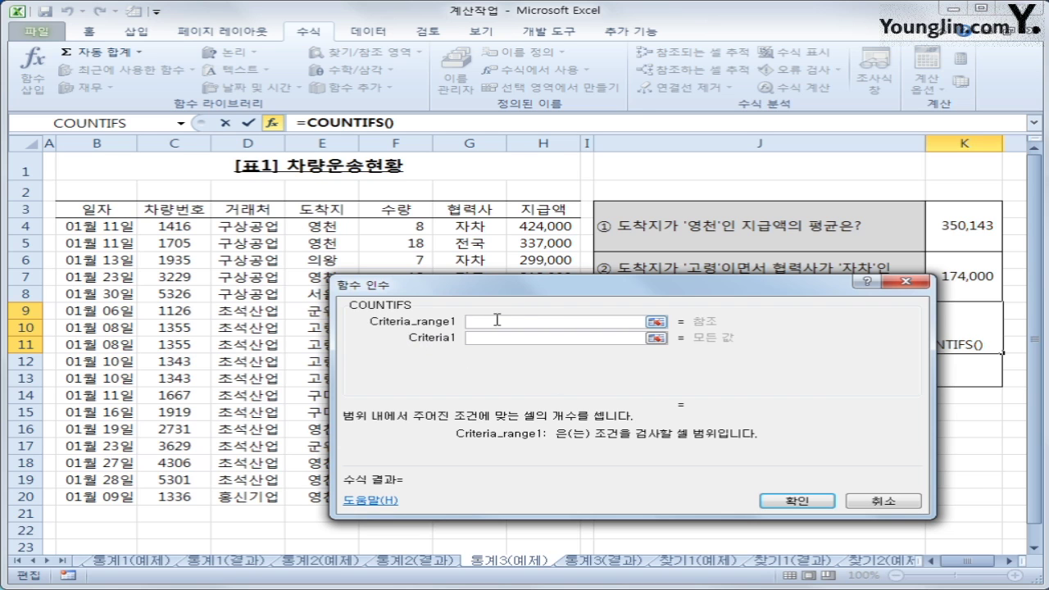
drag(543, 286, 587, 59)
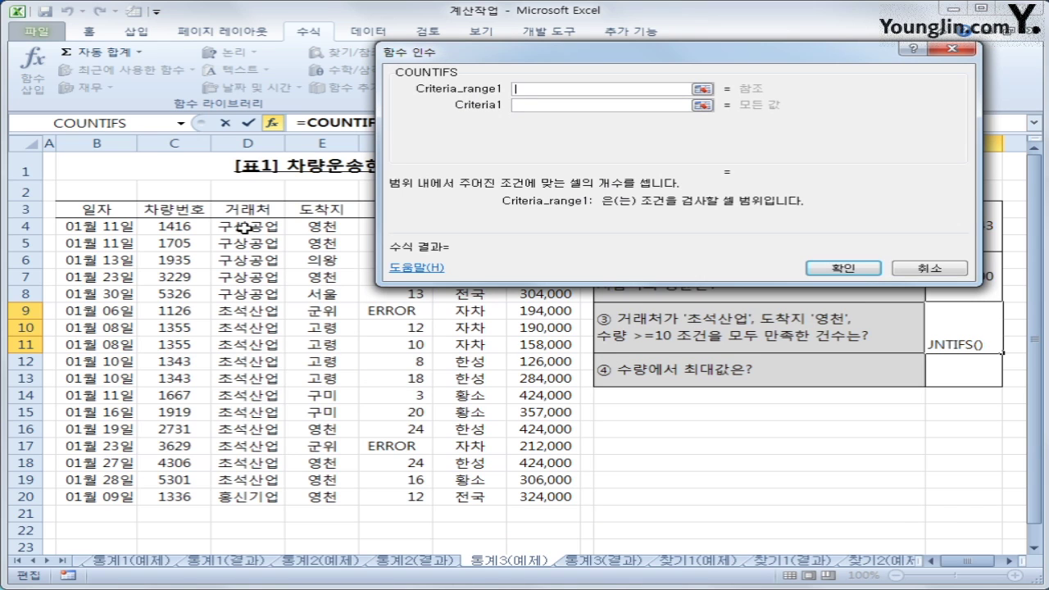
drag(244, 227, 244, 502)
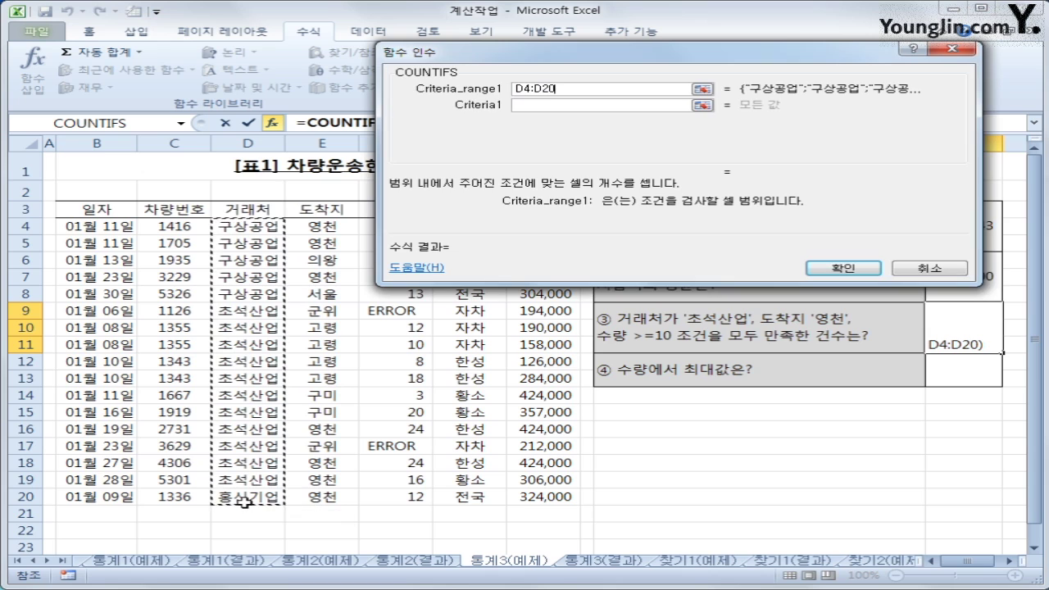
click(572, 105)
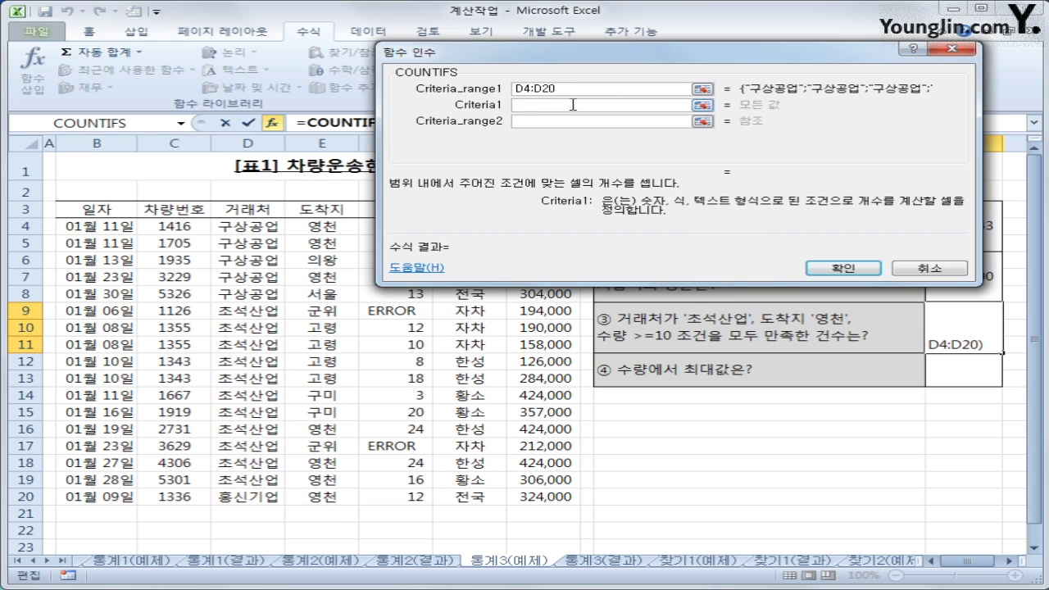
text(조석산업)
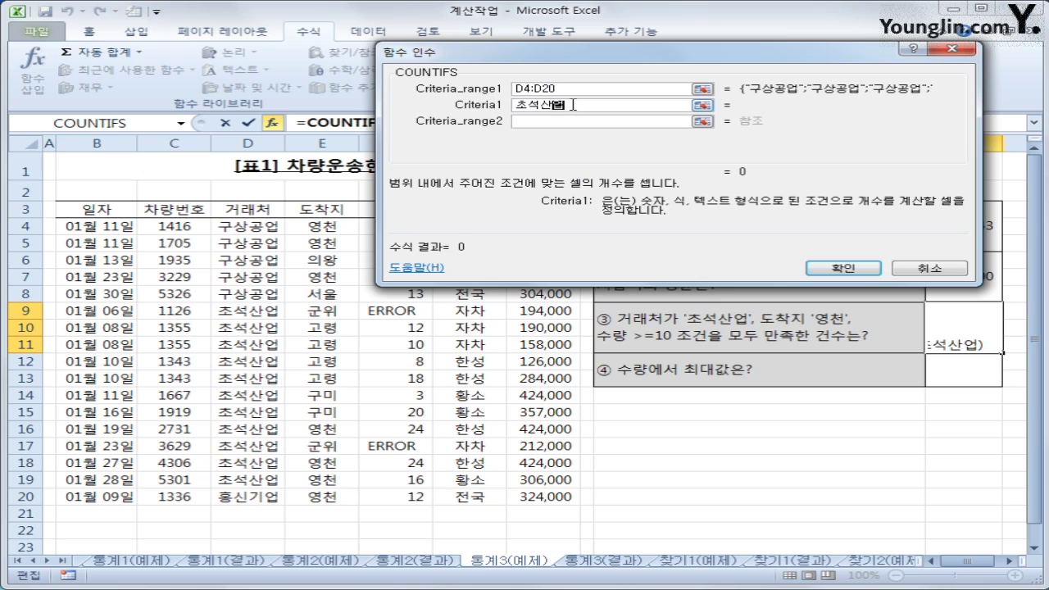
key(Tab)
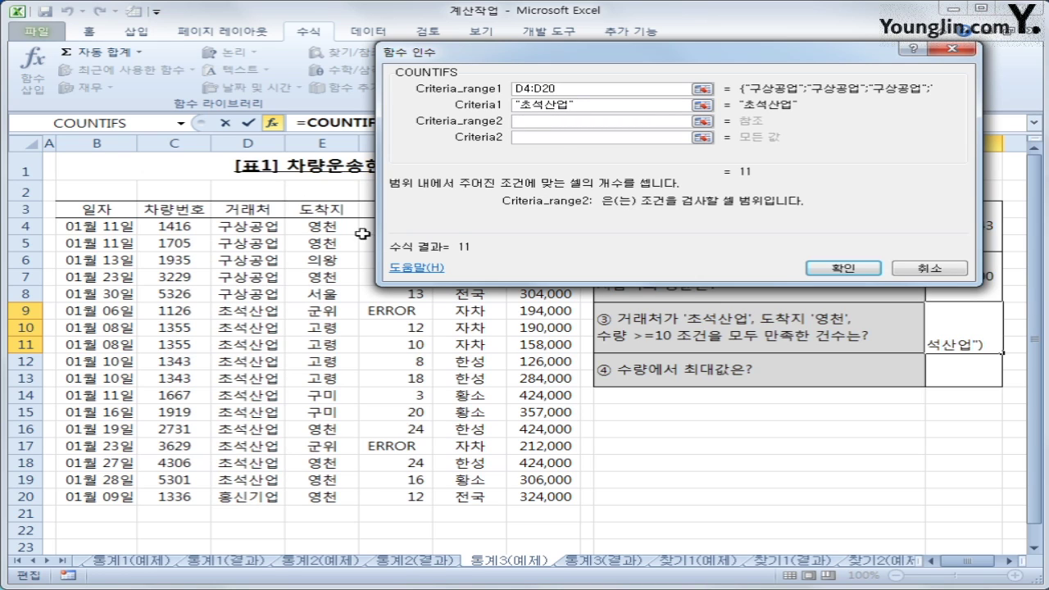
Set the second COUNTIFS condition to 도착지 range E4:E20 equal to "영천".
click(337, 228)
drag(338, 228, 327, 497)
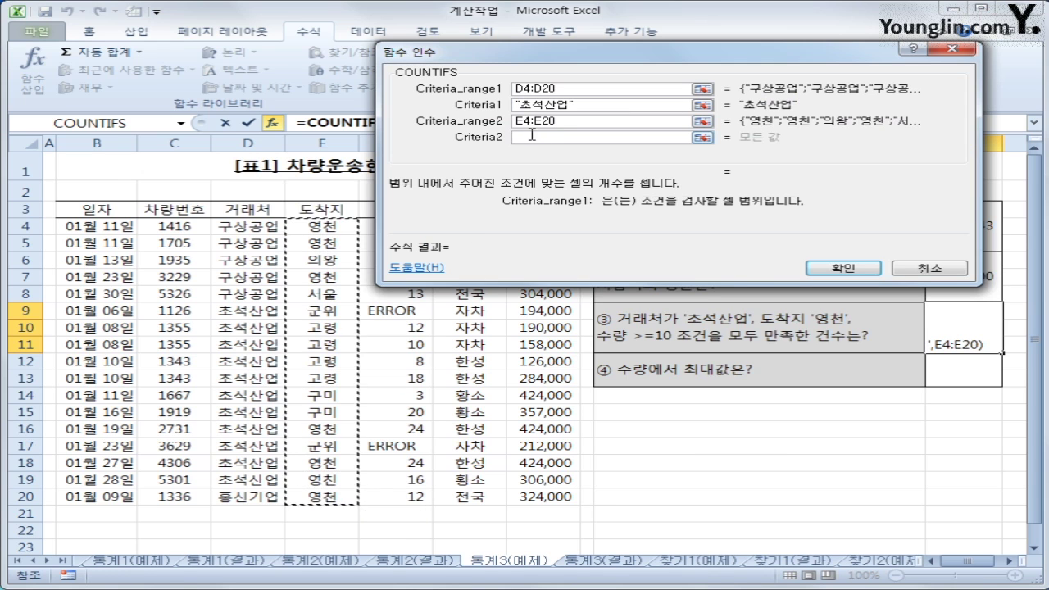
click(531, 134)
text(영천)
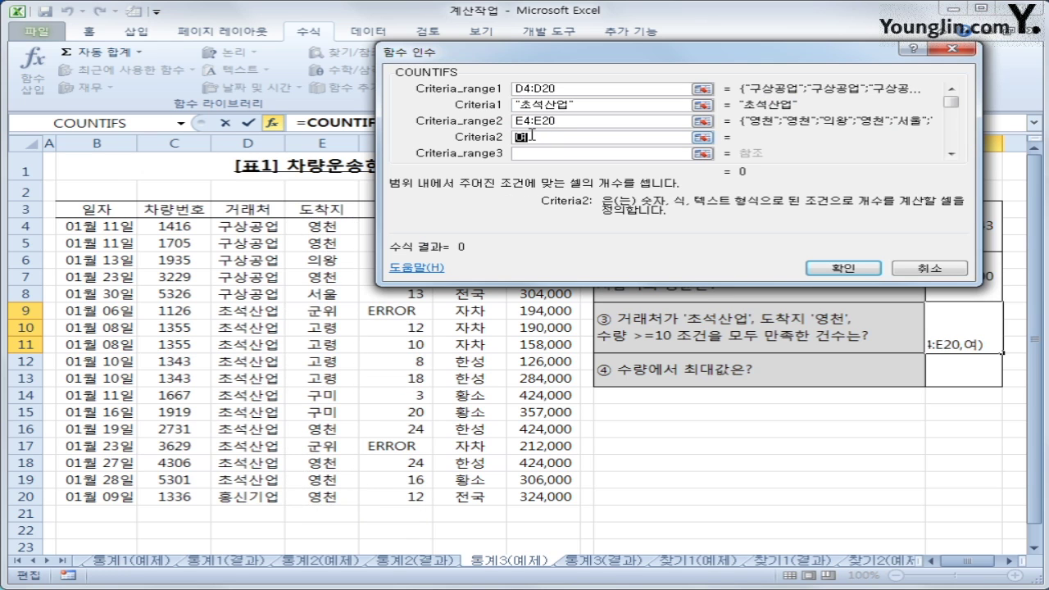
key(Tab)
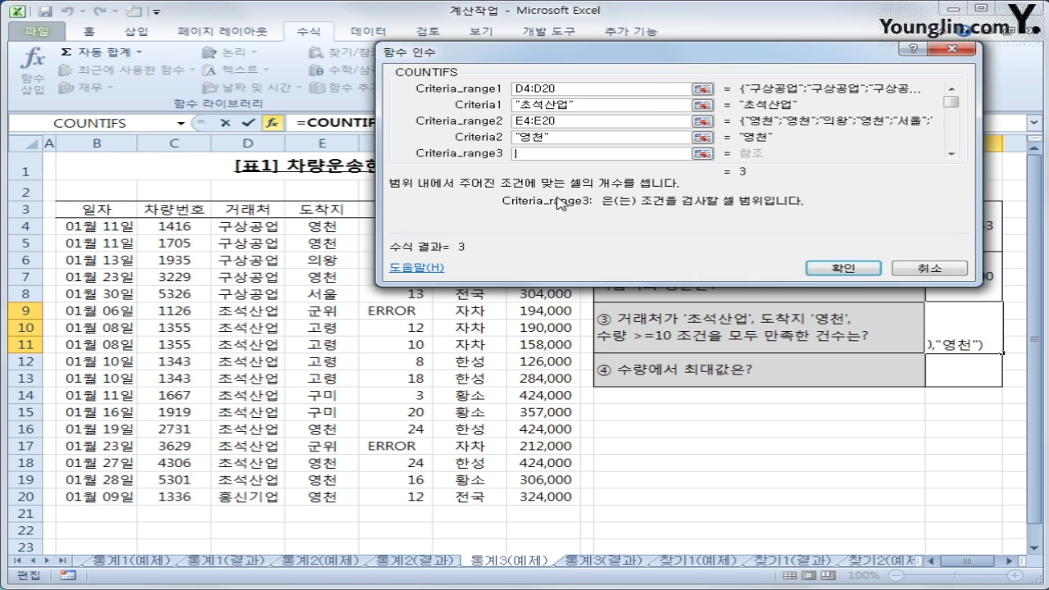
Add the third COUNTIFS condition, 수량 range F4:F20 with ">=10", and complete the K9 formula.
drag(649, 54, 706, 33)
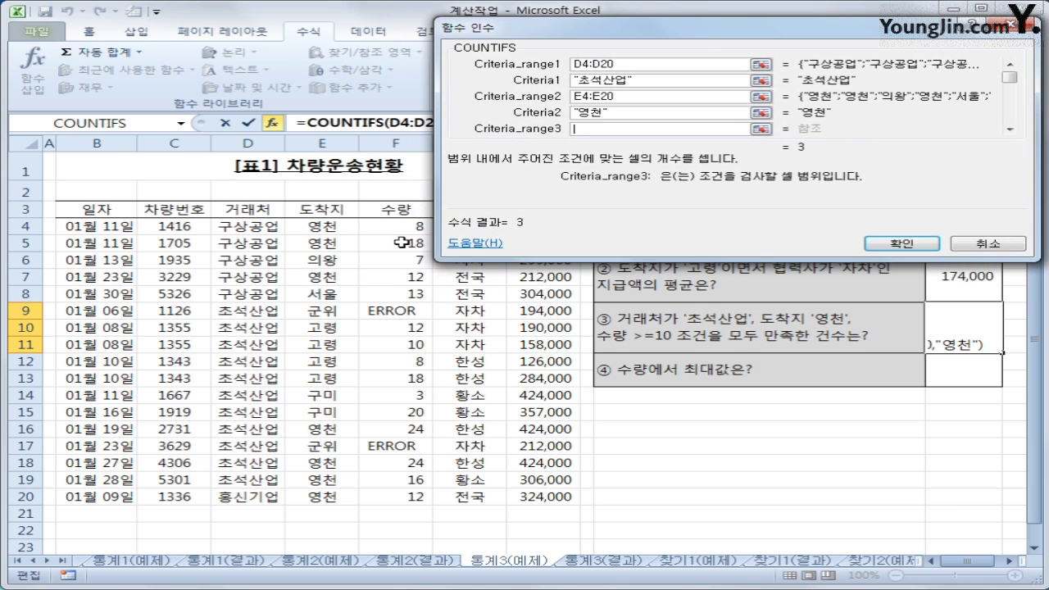
drag(399, 226, 402, 497)
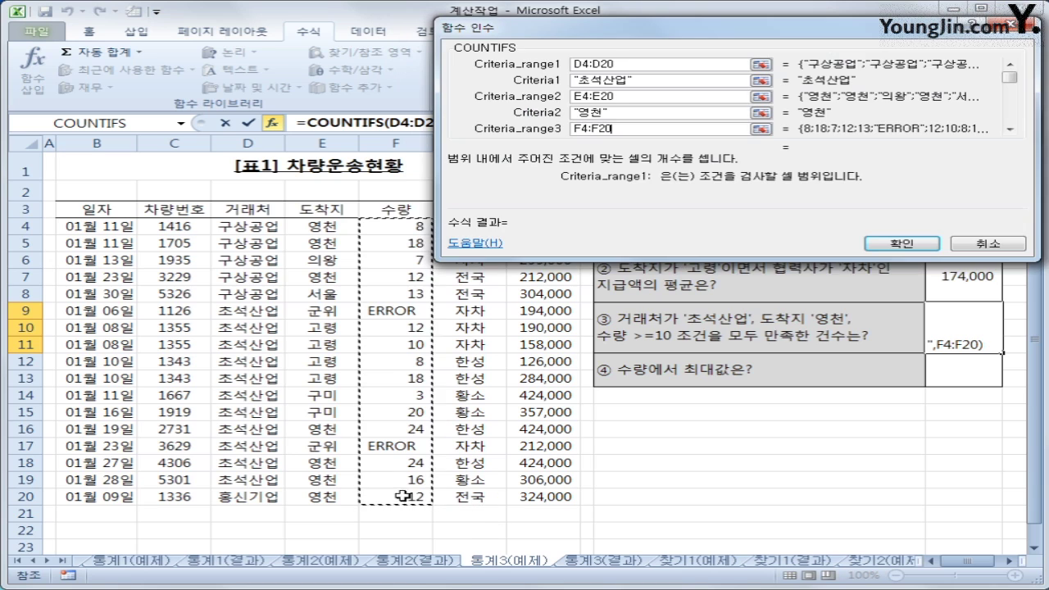
click(1012, 129)
text(>=10)
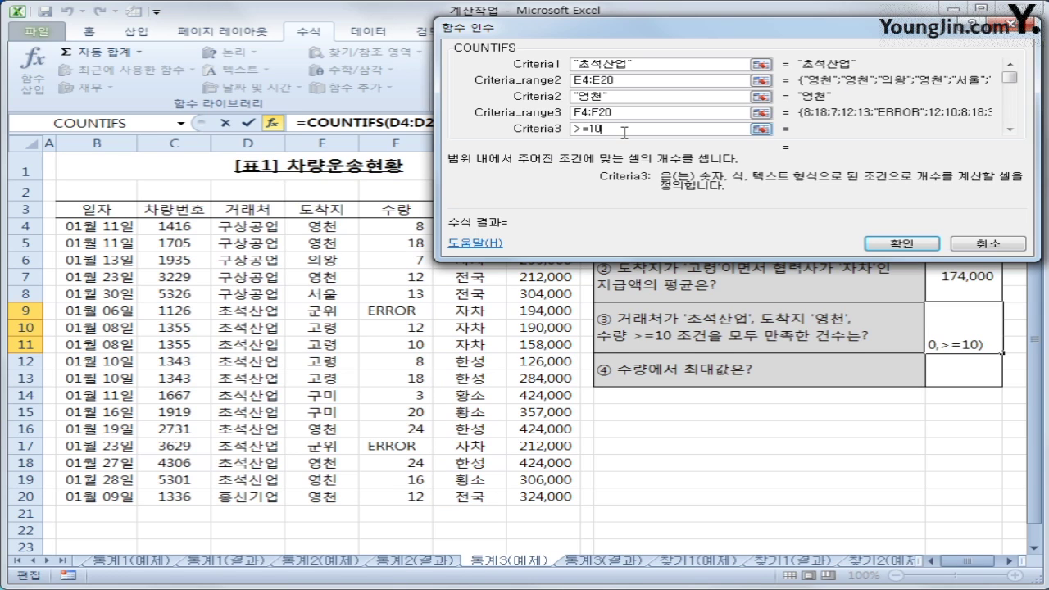
click(893, 244)
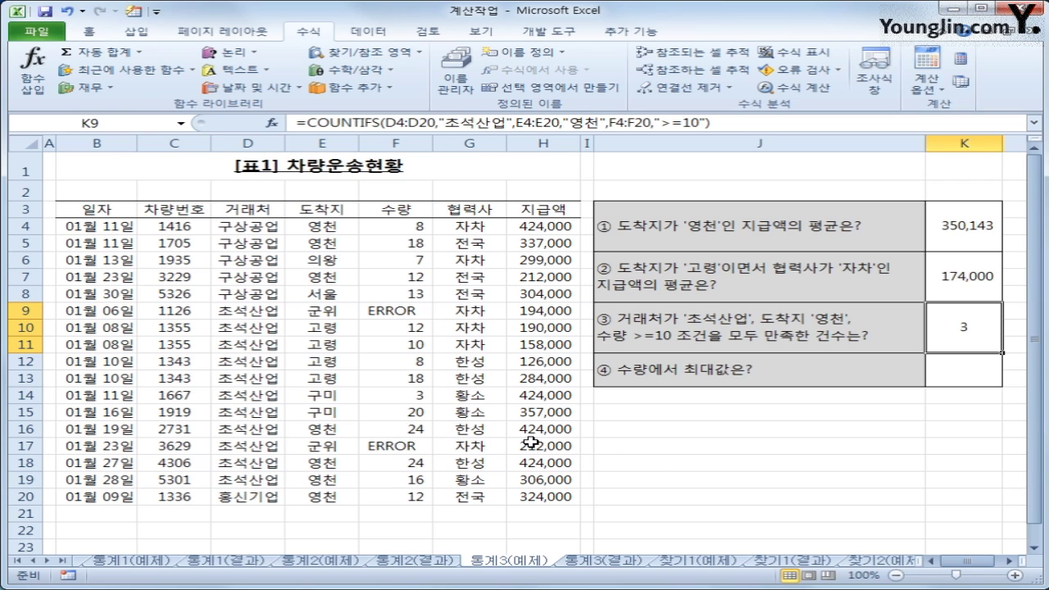
Find the maximum 수량 for question ④ in K12 with =MAXA(F4:F20).
click(988, 374)
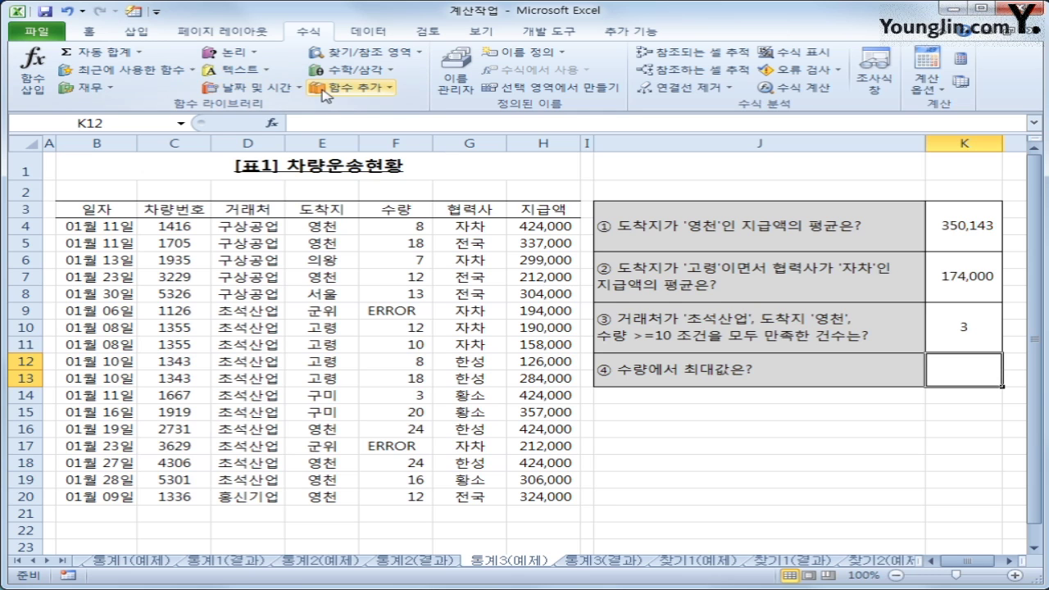
click(349, 87)
mouse_move(340, 109)
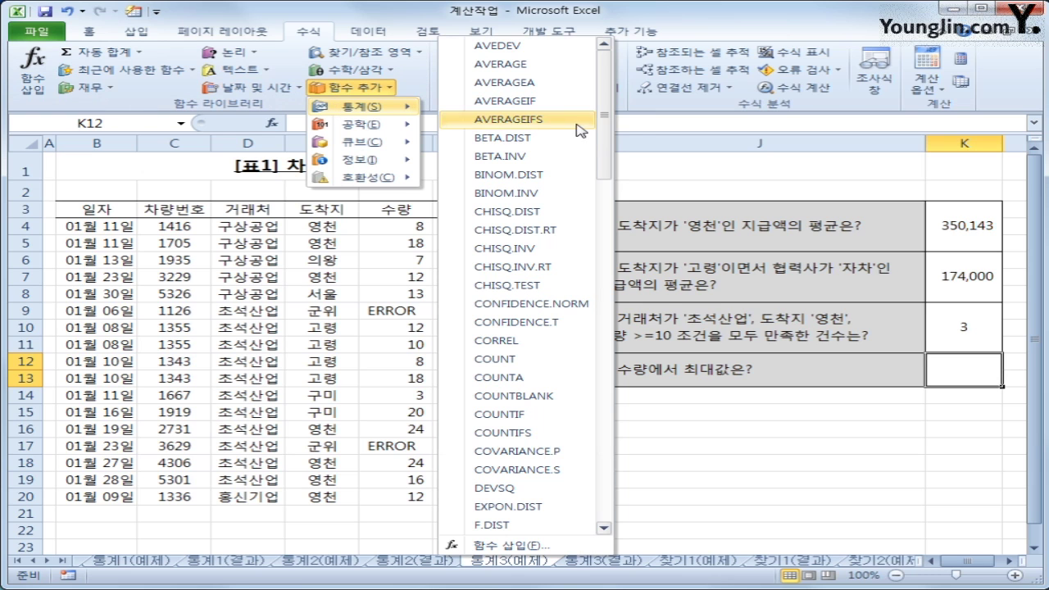
drag(610, 133, 610, 154)
scroll(609, 217, down, 4)
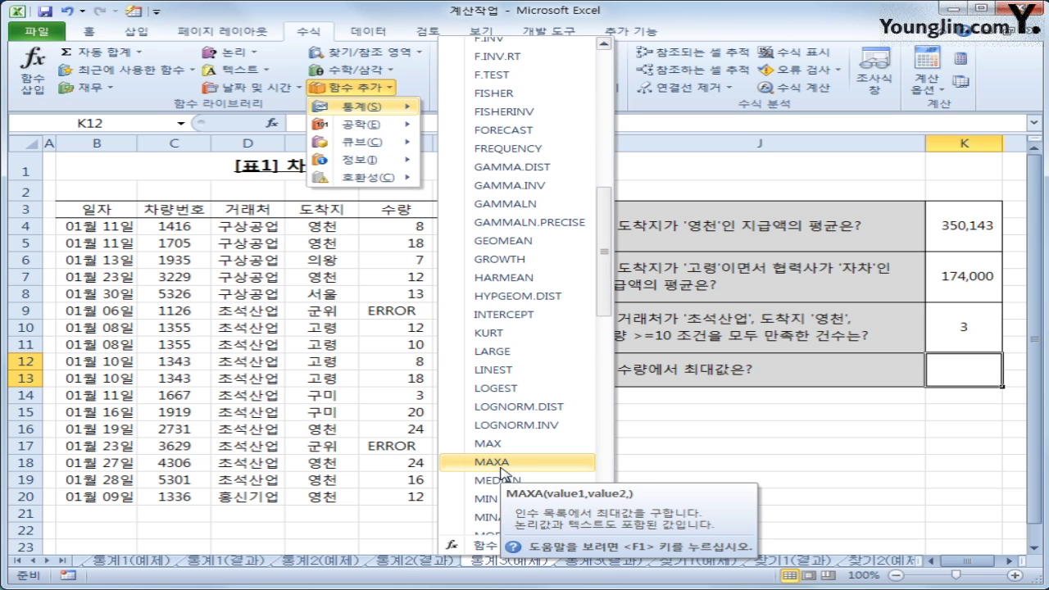
click(491, 462)
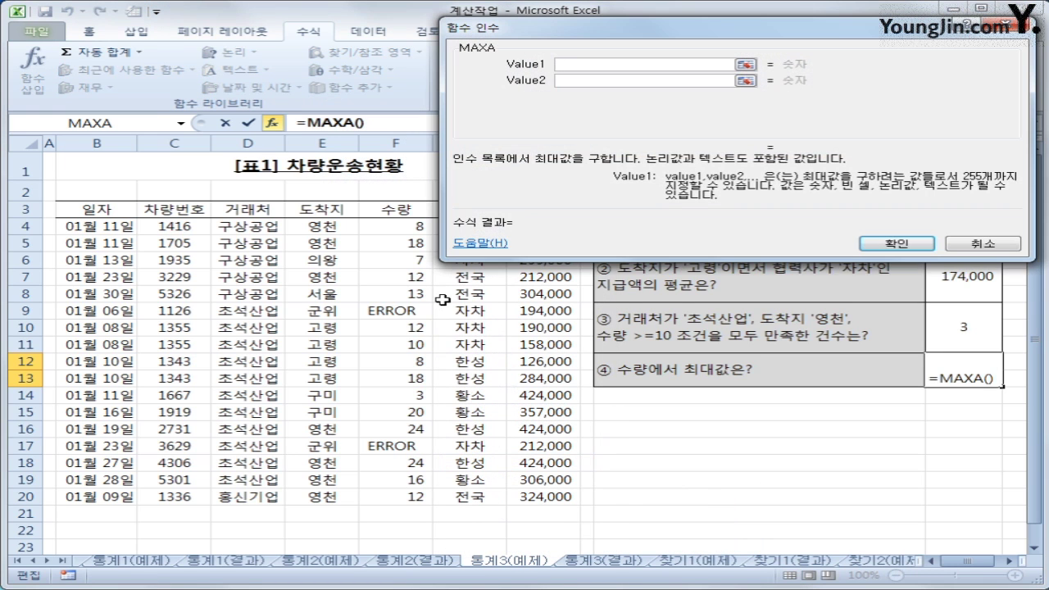
drag(399, 227, 398, 497)
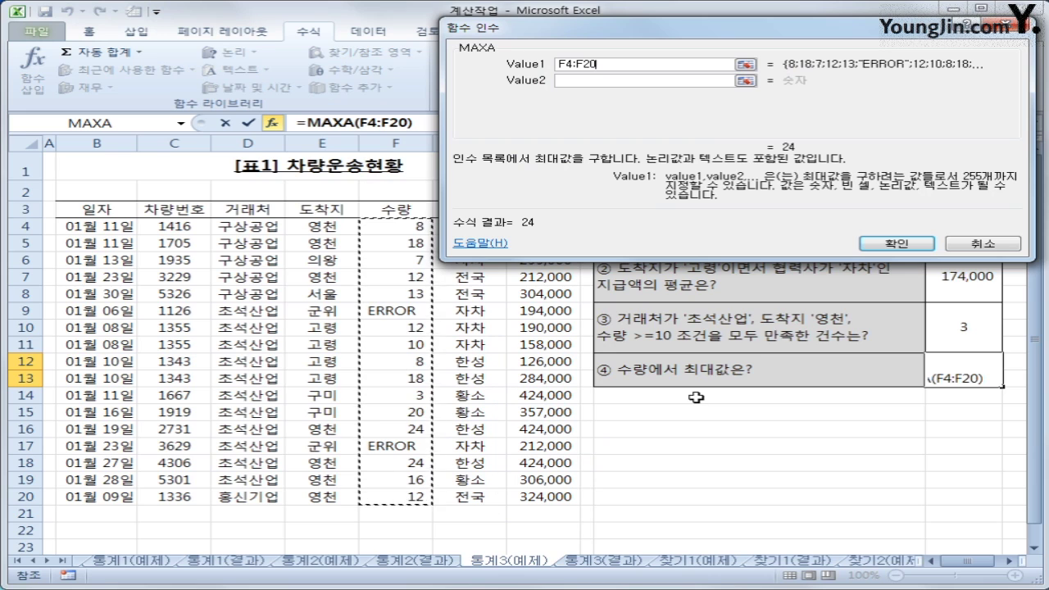
click(901, 243)
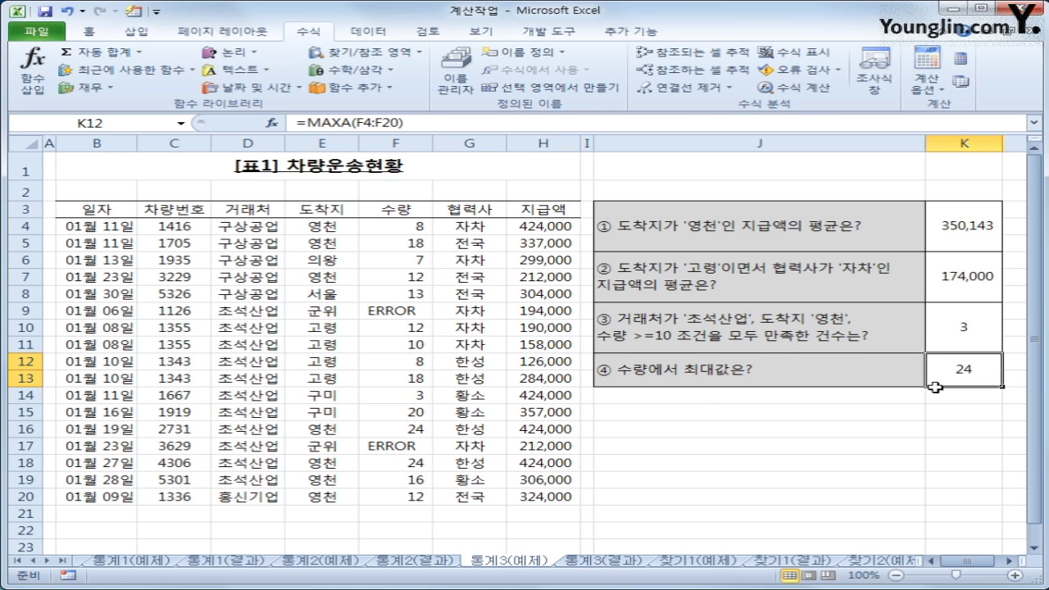